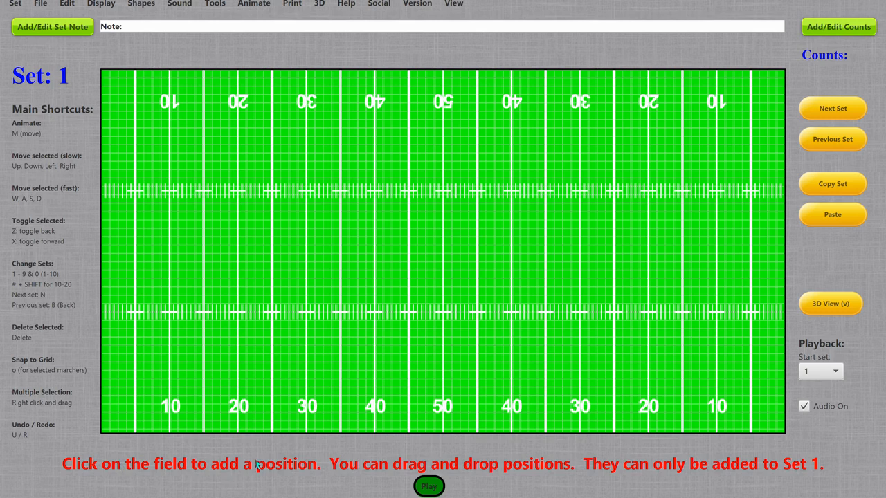
Add two positions on the 20-yard line between the hash marks and shift the upper one slightly upfield
{"action": "left_click", "coordinate": [237, 277]}
{"action": "left_click", "coordinate": [238, 246]}
{"action": "mouse_move", "coordinate": [238, 248]}
{"action": "left_mouse_down"}
{"action": "mouse_move", "coordinate": [277, 198]}
{"action": "mouse_move", "coordinate": [419, 174]}
{"action": "mouse_move", "coordinate": [585, 275]}
{"action": "mouse_move", "coordinate": [532, 217]}
{"action": "mouse_move", "coordinate": [224, 237]}
{"action": "mouse_move", "coordinate": [237, 242]}
{"action": "left_mouse_up"}
View Sets 3 and 2 and return to Set 1
{"action": "key", "text": "3"}
{"action": "key", "text": "2"}
{"action": "key", "text": "3"}
{"action": "key", "text": "1"}
Add more positions farther up the 20-yard line to extend the column
{"action": "left_click", "coordinate": [237, 212]}
{"action": "left_click", "coordinate": [236, 146]}
Select the lowest position on the 20-yard line and nudge it in small steps up, right and left
{"action": "left_click", "coordinate": [236, 277]}
{"action": "key", "text": "Right"}
{"action": "key", "text": "Right"}
{"action": "key", "text": "Left"}
{"action": "key", "text": "Left"}
{"action": "key", "text": "Up"}
{"action": "key", "text": "Up"}
{"action": "key", "text": "Up"}
{"action": "key", "text": "Up"}
{"action": "key", "text": "Up"}
{"action": "key", "text": "Up"}
{"action": "key", "text": "Up"}
{"action": "key", "text": "Up"}
{"action": "key", "text": "Up"}
{"action": "key", "text": "Up"}
{"action": "key", "text": "Up"}
{"action": "key", "text": "Up"}
{"action": "key", "text": "Up"}
{"action": "key", "text": "Right"}
{"action": "key", "text": "Right"}
{"action": "key", "text": "Right"}
{"action": "key", "text": "Right"}
{"action": "key", "text": "Right"}
{"action": "key", "text": "Right"}
{"action": "key", "text": "Right"}
{"action": "key", "text": "Right"}
{"action": "key", "text": "Right"}
{"action": "key", "text": "Right"}
{"action": "key", "text": "Right"}
{"action": "key", "text": "Right"}
{"action": "key", "text": "Right"}
{"action": "key", "text": "Right"}
{"action": "key", "text": "Right"}
{"action": "key", "text": "Right"}
{"action": "key", "text": "Right"}
{"action": "key", "text": "Right"}
{"action": "key", "text": "Right"}
{"action": "key", "text": "Left"}
{"action": "key", "text": "Left"}
{"action": "key", "text": "Left"}
{"action": "key", "text": "Left"}
{"action": "key", "text": "Left"}
Reposition the top position beside the 20-yard line and fine-tune it sideways in small steps
{"action": "key", "text": "Right"}
{"action": "key", "text": "Right"}
{"action": "key", "text": "Right"}
{"action": "key", "text": "Right"}
{"action": "key", "text": "Right"}
{"action": "key", "text": "Right"}
{"action": "key", "text": "Right"}
{"action": "key", "text": "Right"}
{"action": "key", "text": "Right"}
{"action": "key", "text": "Right"}
{"action": "key", "text": "Right"}
{"action": "key", "text": "Right"}
{"action": "key", "text": "Right"}
{"action": "key", "text": "Right"}
{"action": "key", "text": "Right"}
{"action": "key", "text": "Right"}
{"action": "key", "text": "Right"}
{"action": "key", "text": "Right"}
{"action": "key", "text": "Right"}
{"action": "key", "text": "Right"}
{"action": "key", "text": "Left"}
{"action": "key", "text": "Left"}
{"action": "key", "text": "Left"}
{"action": "key", "text": "Left"}
{"action": "key", "text": "Left"}
{"action": "key", "text": "Left"}
{"action": "key", "text": "Left"}
{"action": "key", "text": "Left"}
{"action": "key", "text": "Left"}
{"action": "key", "text": "Left"}
{"action": "key", "text": "Left"}
{"action": "key", "text": "Left"}
{"action": "key", "text": "Left"}
{"action": "key", "text": "Left"}
{"action": "key", "text": "Left"}
{"action": "key", "text": "Left"}
{"action": "key", "text": "Left"}
{"action": "key", "text": "Left"}
{"action": "key", "text": "Left"}
{"action": "key", "text": "Left"}
{"action": "left_click_drag", "start_coordinate": [310, 119], "coordinate": [242, 153]}
{"action": "left_click_drag", "start_coordinate": [243, 152], "coordinate": [241, 151]}
{"action": "left_click_drag", "start_coordinate": [241, 151], "coordinate": [243, 151]}
{"action": "key", "text": "Right"}
{"action": "left_click_drag", "start_coordinate": [246, 144], "coordinate": [241, 144]}
{"action": "key", "text": "Right"}
Select the position at the 25-yard line above the upper hash and move it right by three steps
{"action": "key", "text": "Right"}
{"action": "key", "text": "Left"}
{"action": "key", "text": "Right"}
{"action": "left_click", "coordinate": [273, 145]}
{"action": "key", "text": "Right"}
{"action": "key", "text": "Right"}
{"action": "key", "text": "Right"}
Select the group of upper positions together and move them right by seven steps
{"action": "left_click_drag", "start_coordinate": [233, 122], "coordinate": [387, 236]}
{"action": "key", "text": "Right"}
{"action": "key", "text": "Right"}
{"action": "key", "text": "Right"}
{"action": "key", "text": "Right"}
{"action": "key", "text": "Right"}
{"action": "key", "text": "Right"}
{"action": "key", "text": "Right"}
{"action": "key", "text": "Right"}
{"action": "key", "text": "Right"}
{"action": "key", "text": "Right"}
{"action": "key", "text": "Right"}
{"action": "key", "text": "Right"}
{"action": "key", "text": "Right"}
{"action": "key", "text": "Right"}
{"action": "key", "text": "Right"}
{"action": "key", "text": "Right"}
{"action": "key", "text": "Right"}
{"action": "key", "text": "Right"}
{"action": "key", "text": "Right"}
{"action": "key", "text": "Right"}
{"action": "key", "text": "Right"}
{"action": "key", "text": "Right"}
{"action": "key", "text": "Right"}
Undo the last nine position changes
{"action": "key", "text": "u"}
{"action": "key", "text": "u"}
{"action": "key", "text": "u"}
{"action": "key", "text": "u"}
{"action": "key", "text": "u"}
{"action": "key", "text": "u"}
{"action": "key", "text": "u"}
{"action": "key", "text": "u"}
{"action": "key", "text": "u"}
{"action": "key", "text": "u"}
{"action": "key", "text": "u"}
{"action": "key", "text": "u"}
{"action": "key", "text": "u"}
{"action": "key", "text": "u"}
{"action": "key", "text": "u"}
{"action": "key", "text": "u"}
{"action": "key", "text": "u"}
{"action": "key", "text": "u"}
{"action": "key", "text": "u"}
{"action": "key", "text": "u"}
{"action": "key", "text": "u"}
{"action": "key", "text": "u"}
{"action": "key", "text": "u"}
{"action": "key", "text": "u"}
{"action": "key", "text": "u"}
{"action": "key", "text": "u"}
{"action": "key", "text": "u"}
{"action": "key", "text": "u"}
{"action": "key", "text": "u"}
{"action": "key", "text": "u"}
{"action": "key", "text": "u"}
{"action": "key", "text": "u"}
{"action": "key", "text": "u"}
{"action": "key", "text": "u"}
{"action": "key", "text": "u"}
{"action": "key", "text": "u"}
{"action": "key", "text": "u"}
{"action": "key", "text": "u"}
{"action": "key", "text": "u"}
{"action": "key", "text": "u"}
{"action": "key", "text": "u"}
{"action": "key", "text": "u"}
{"action": "key", "text": "u"}
{"action": "key", "text": "u"}
{"action": "key", "text": "u"}
{"action": "key", "text": "u"}
{"action": "key", "text": "u"}
{"action": "key", "text": "u"}
{"action": "key", "text": "u"}
{"action": "key", "text": "u"}
{"action": "key", "text": "u"}
{"action": "key", "text": "u"}
{"action": "key", "text": "u"}
{"action": "key", "text": "u"}
{"action": "key", "text": "u"}
{"action": "key", "text": "u"}
{"action": "key", "text": "u"}
{"action": "key", "text": "u"}
{"action": "key", "text": "u"}
{"action": "key", "text": "u"}
Redo the nine undone position changes
{"action": "key", "text": "r"}
{"action": "key", "text": "r"}
{"action": "key", "text": "r"}
{"action": "key", "text": "r"}
{"action": "key", "text": "r"}
{"action": "key", "text": "r"}
{"action": "key", "text": "r"}
{"action": "key", "text": "r"}
{"action": "key", "text": "r"}
{"action": "key", "text": "r"}
{"action": "key", "text": "r"}
{"action": "key", "text": "r"}
{"action": "key", "text": "r"}
{"action": "key", "text": "r"}
{"action": "key", "text": "r"}
{"action": "key", "text": "r"}
{"action": "key", "text": "r"}
{"action": "key", "text": "r"}
{"action": "key", "text": "r"}
{"action": "key", "text": "r"}
{"action": "key", "text": "r"}
{"action": "key", "text": "r"}
{"action": "key", "text": "r"}
{"action": "key", "text": "r"}
{"action": "key", "text": "r"}
{"action": "key", "text": "r"}
{"action": "key", "text": "r"}
{"action": "key", "text": "r"}
{"action": "key", "text": "r"}
{"action": "key", "text": "r"}
{"action": "key", "text": "r"}
{"action": "key", "text": "r"}
{"action": "key", "text": "r"}
{"action": "key", "text": "r"}
{"action": "key", "text": "r"}
{"action": "key", "text": "r"}
{"action": "key", "text": "r"}
{"action": "key", "text": "r"}
{"action": "key", "text": "r"}
{"action": "key", "text": "r"}
{"action": "key", "text": "r"}
{"action": "key", "text": "r"}
{"action": "key", "text": "r"}
{"action": "key", "text": "r"}
{"action": "key", "text": "r"}
{"action": "key", "text": "r"}
{"action": "key", "text": "r"}
{"action": "key", "text": "r"}
{"action": "key", "text": "r"}
{"action": "key", "text": "r"}
{"action": "key", "text": "r"}
{"action": "key", "text": "r"}
{"action": "key", "text": "r"}
{"action": "key", "text": "r"}
{"action": "key", "text": "r"}
{"action": "key", "text": "r"}
{"action": "key", "text": "r"}
{"action": "key", "text": "r"}
{"action": "key", "text": "r"}
{"action": "key", "text": "r"}
Delete the selected position and undo the last change
{"action": "key", "text": "Delete"}
{"action": "left_click", "coordinate": [71, 5]}
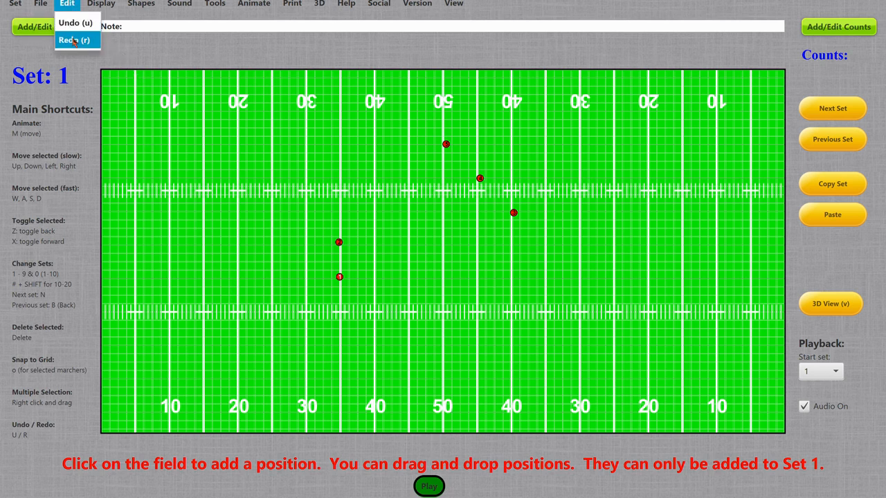
{"action": "left_click", "coordinate": [73, 23]}
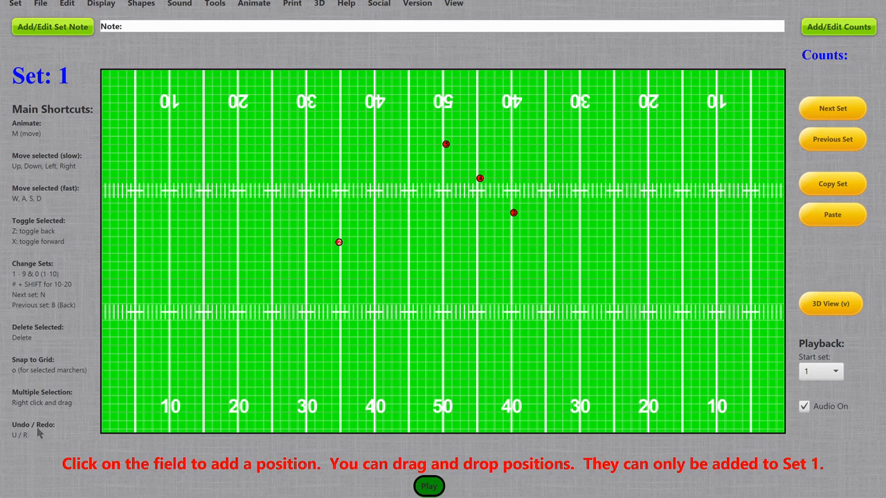
Set the left sidebar display to Tools
{"action": "left_click", "coordinate": [101, 4]}
{"action": "mouse_move", "coordinate": [129, 115]}
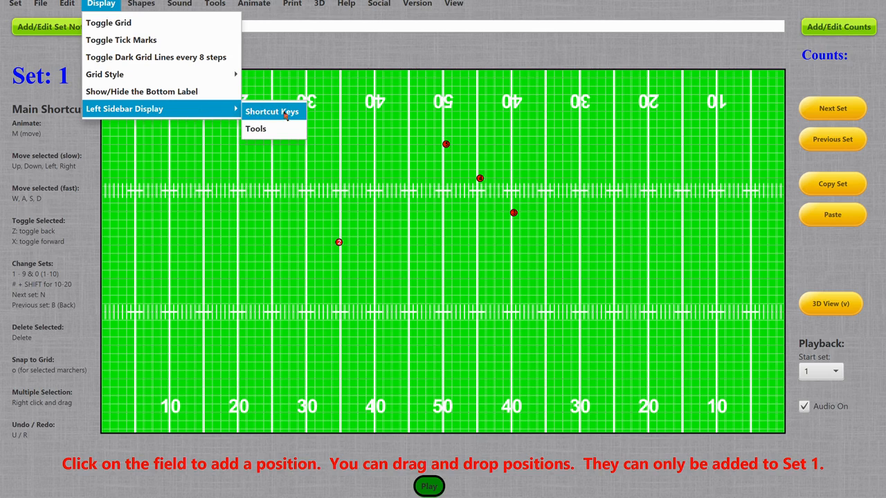
{"action": "left_click", "coordinate": [271, 130]}
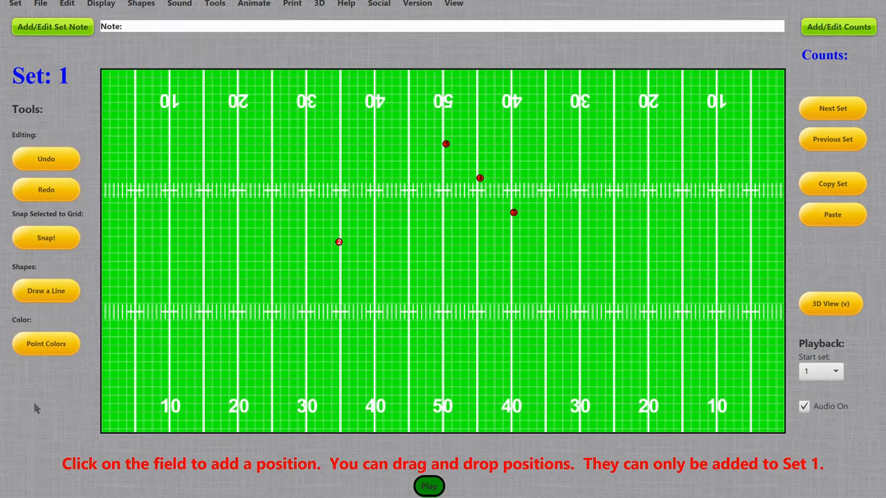
Undo the last three position changes, redo two of them, and undo three more
{"action": "left_click", "coordinate": [52, 156]}
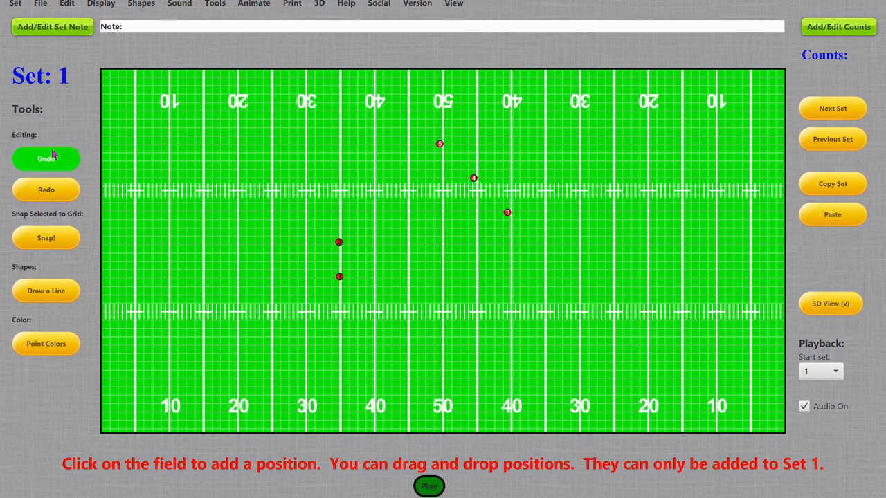
{"action": "left_click", "coordinate": [52, 157]}
{"action": "left_click", "coordinate": [52, 156]}
{"action": "left_click", "coordinate": [52, 196]}
{"action": "left_click", "coordinate": [52, 197]}
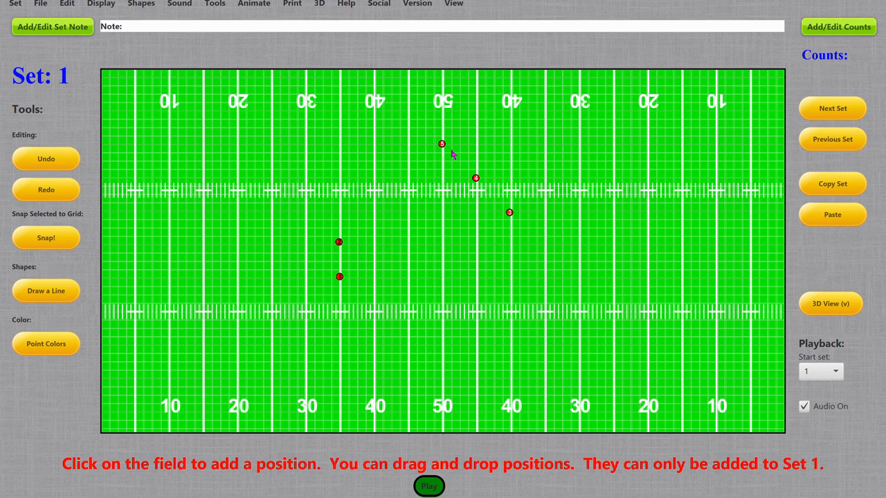
{"action": "key", "text": "ctrl+z"}
{"action": "key", "text": "ctrl+z"}
{"action": "key", "text": "ctrl+z"}
Add three rows of five positions between the 35 and 40 yard lines, above the upper hash marks
{"action": "left_click", "coordinate": [349, 145]}
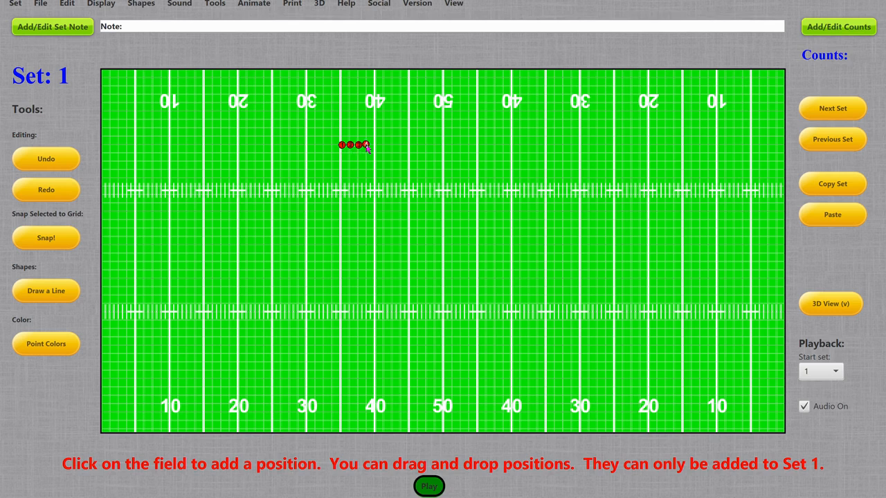
{"action": "left_click", "coordinate": [374, 147]}
{"action": "left_click", "coordinate": [341, 154]}
{"action": "left_click", "coordinate": [350, 154]}
{"action": "left_click", "coordinate": [364, 154]}
{"action": "left_click", "coordinate": [341, 161]}
{"action": "left_click", "coordinate": [348, 161]}
{"action": "left_click", "coordinate": [357, 161]}
{"action": "left_click", "coordinate": [366, 161]}
{"action": "left_click", "coordinate": [374, 161]}
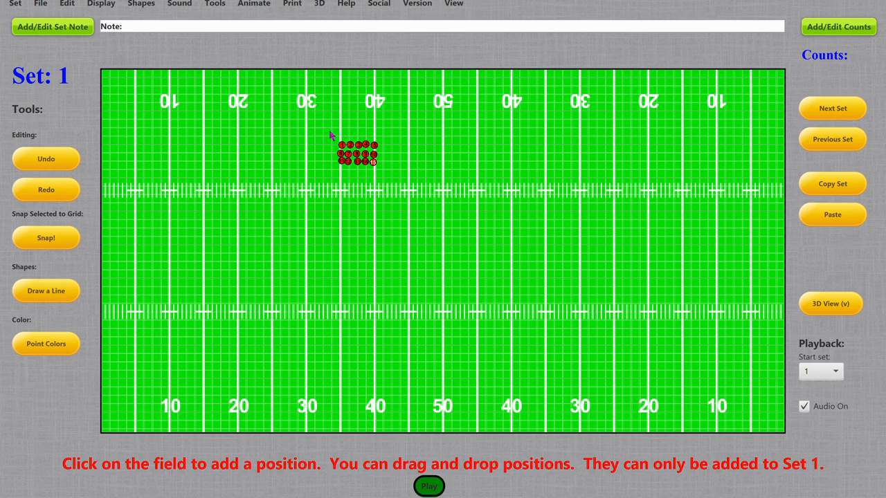
Select all fifteen positions and snap them to the grid
{"action": "left_click_drag", "start_coordinate": [323, 130], "coordinate": [407, 187]}
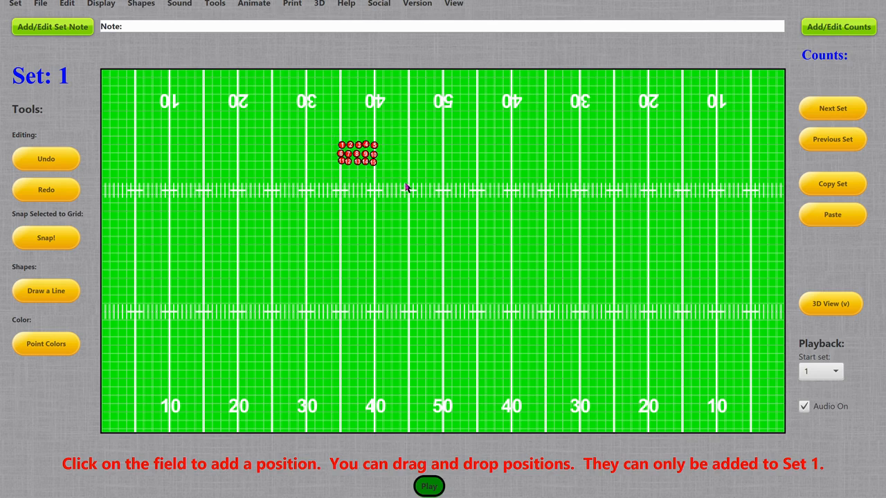
{"action": "key", "text": "s"}
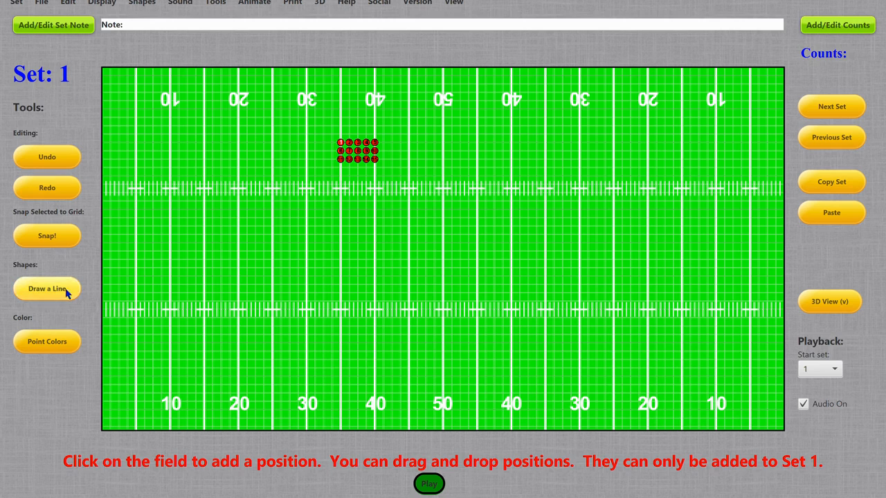
{"action": "left_click", "coordinate": [41, 350]}
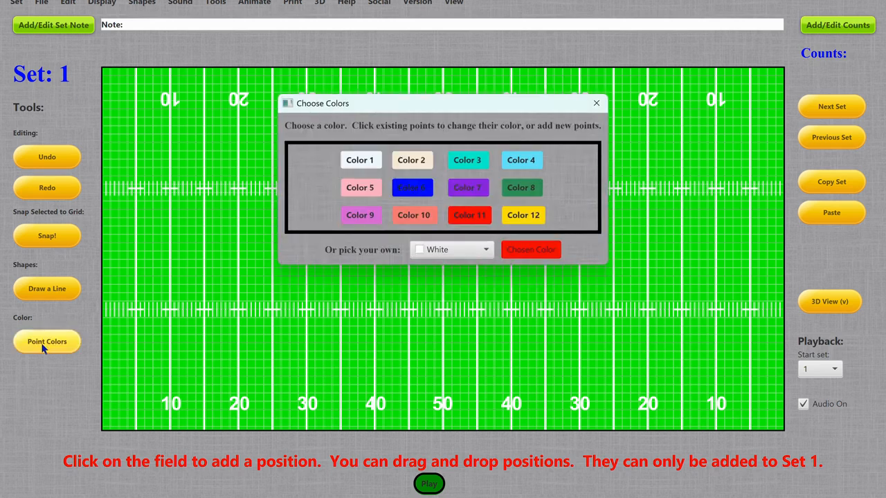
{"action": "left_click_drag", "start_coordinate": [423, 101], "coordinate": [553, 114]}
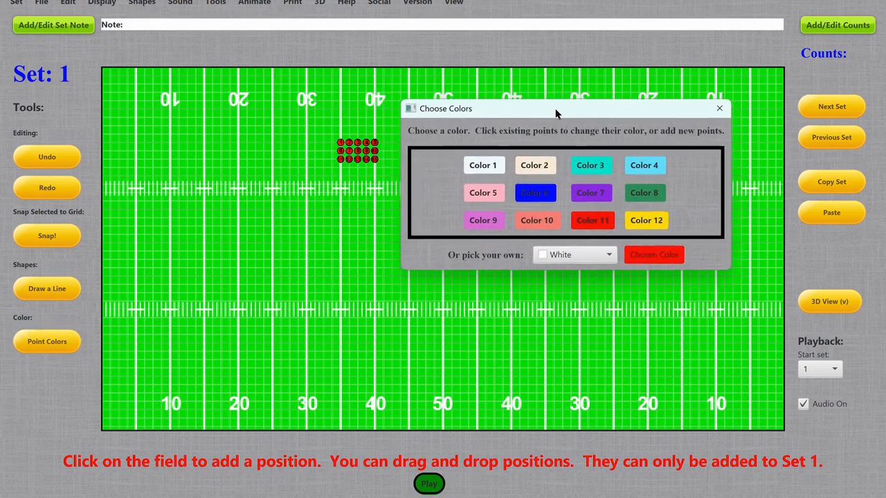
{"action": "left_click", "coordinate": [719, 109]}
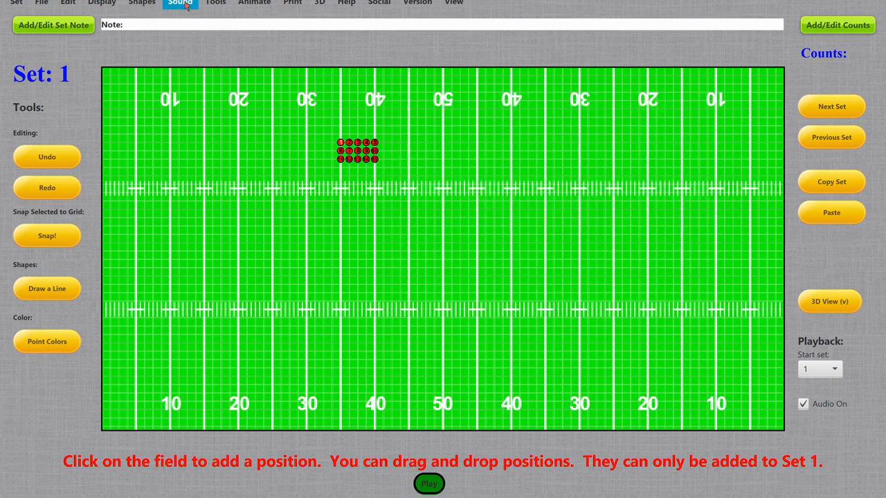
Recolor positions 5 and 10 with Color 1 and positions 8 and 9 with Color 7
{"action": "left_click", "coordinate": [219, 4]}
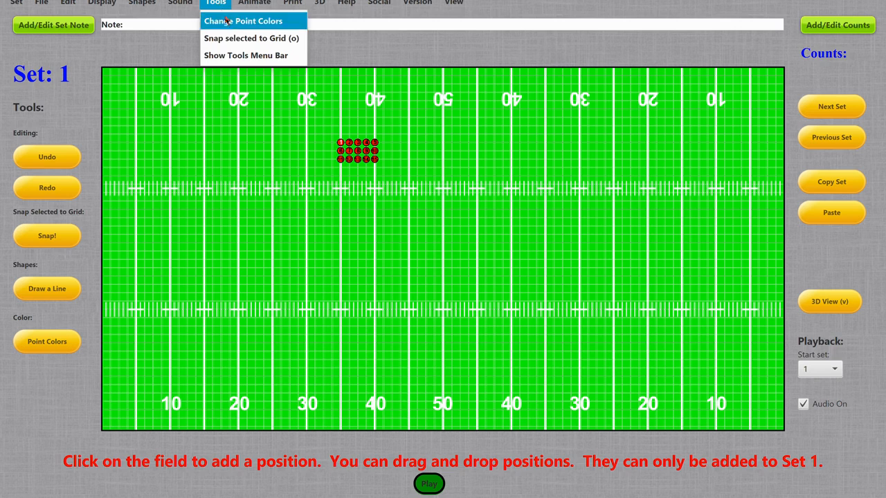
{"action": "left_click", "coordinate": [227, 27]}
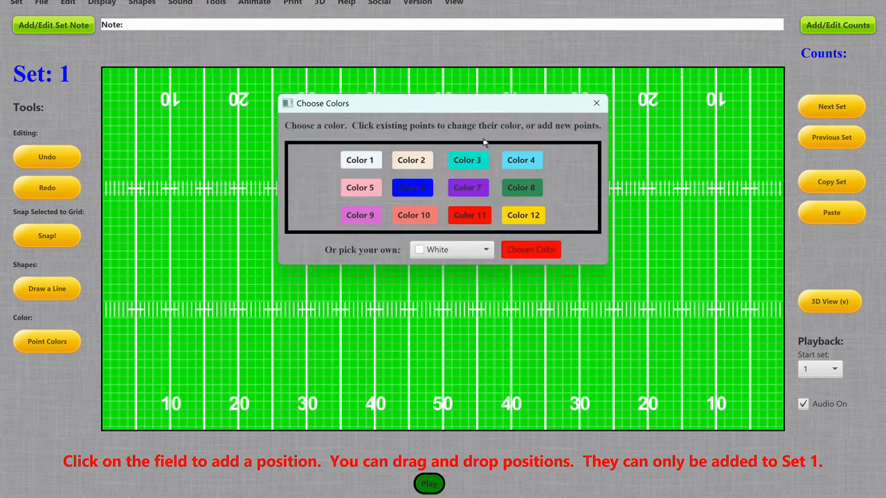
{"action": "left_click_drag", "start_coordinate": [421, 107], "coordinate": [540, 105]}
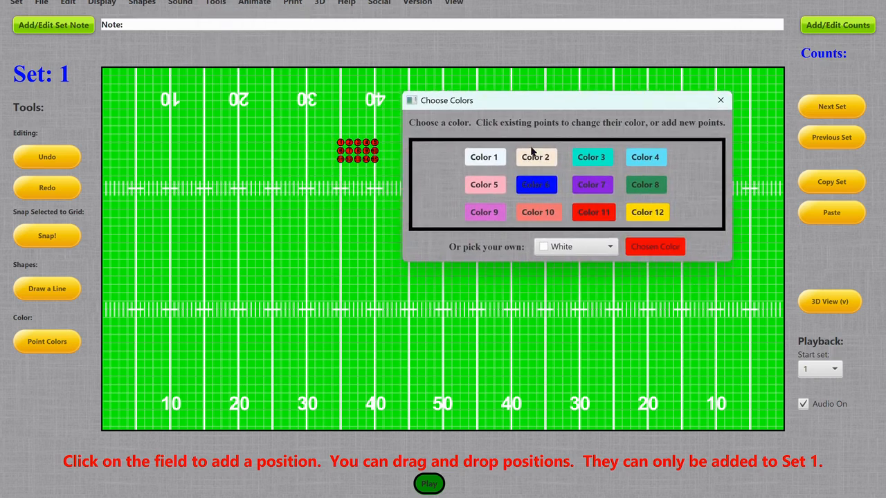
{"action": "left_click", "coordinate": [487, 161]}
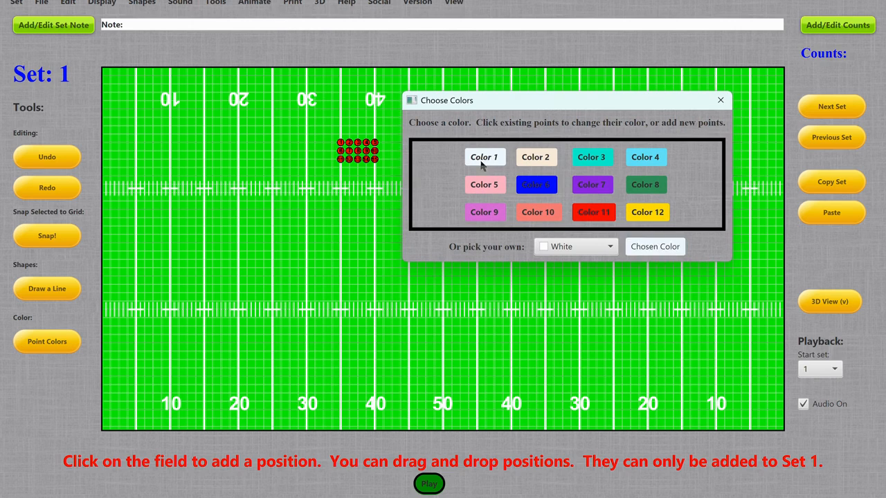
{"action": "left_click", "coordinate": [375, 142]}
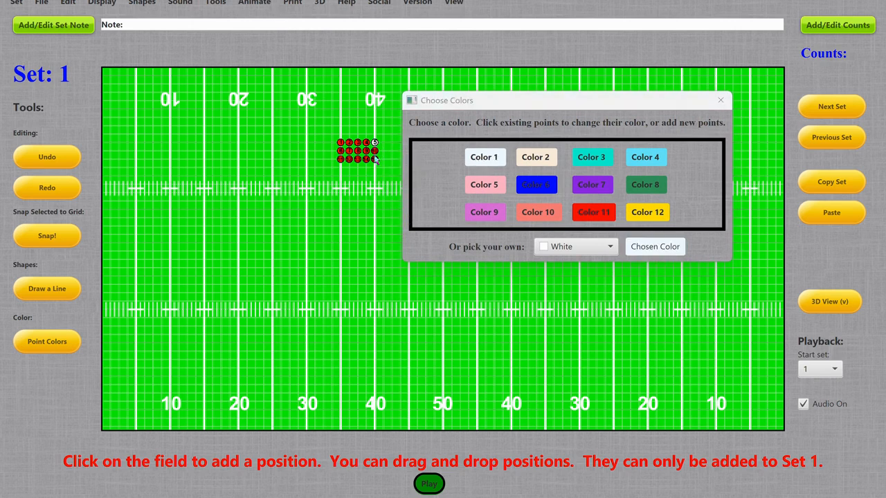
{"action": "left_click", "coordinate": [584, 184]}
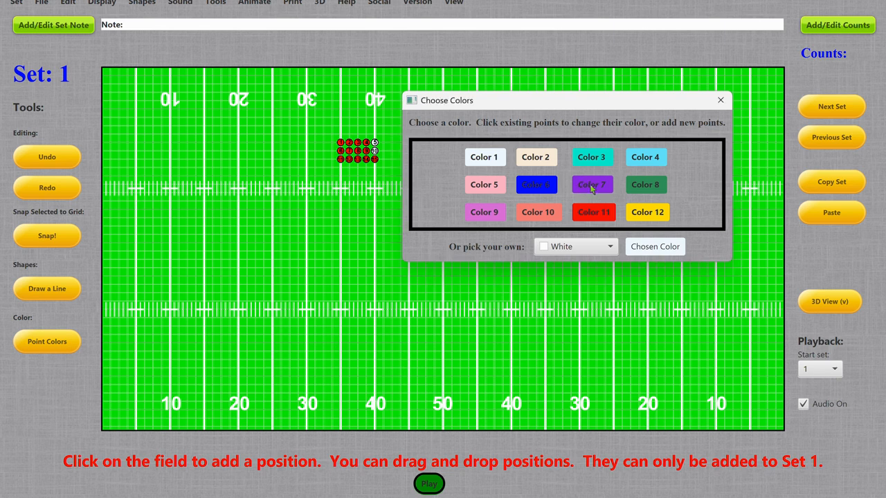
{"action": "left_click", "coordinate": [365, 151]}
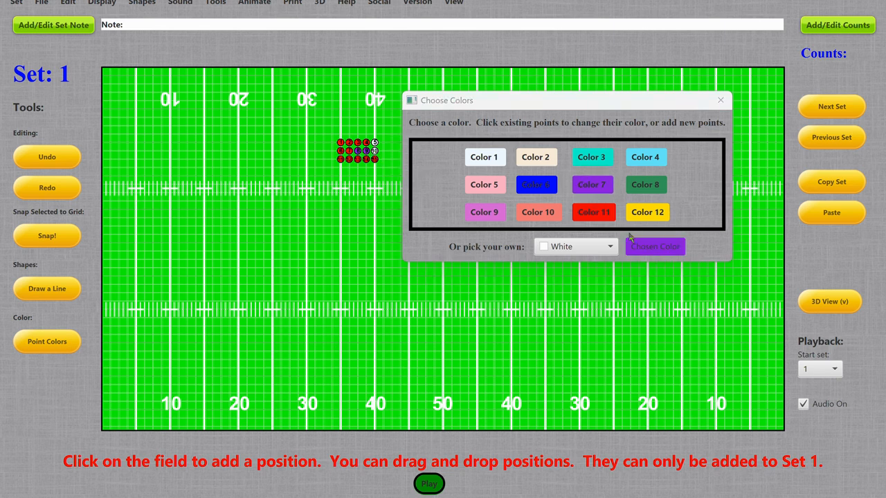
Pick the custom color #ffff80 and apply it to positions 11 through 15 in the block's bottom row
{"action": "left_click", "coordinate": [610, 247]}
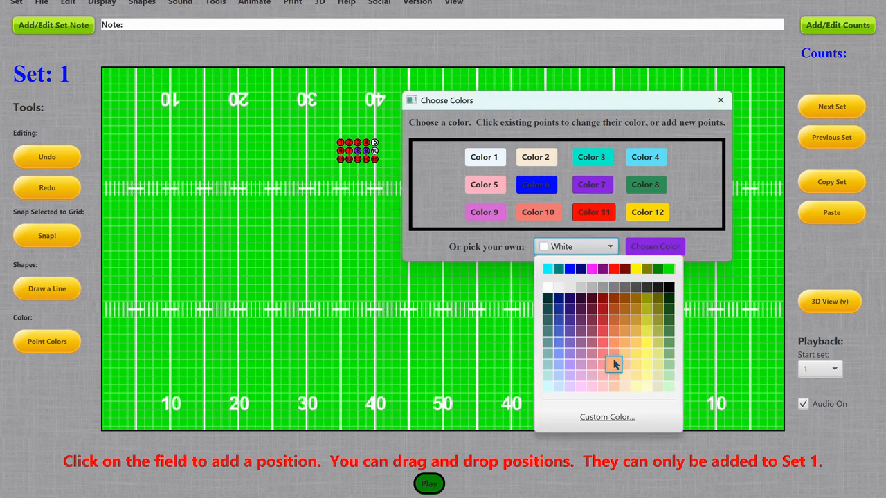
{"action": "left_click", "coordinate": [646, 369]}
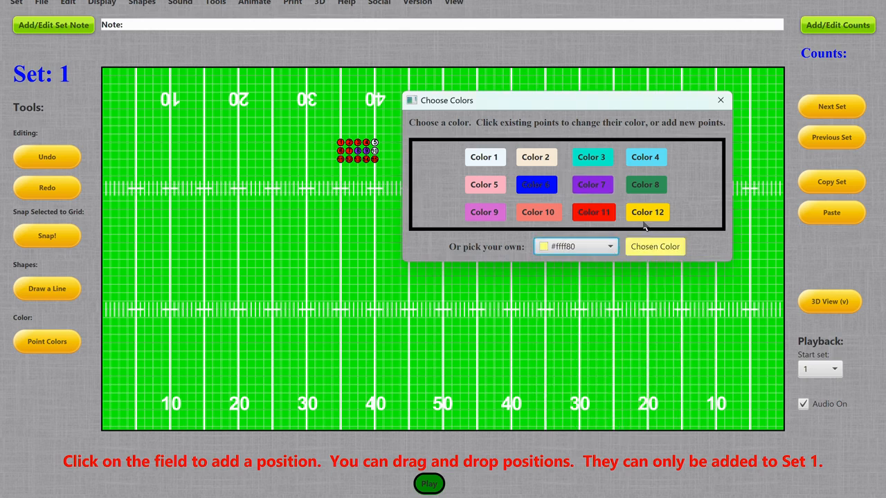
{"action": "left_click", "coordinate": [656, 252]}
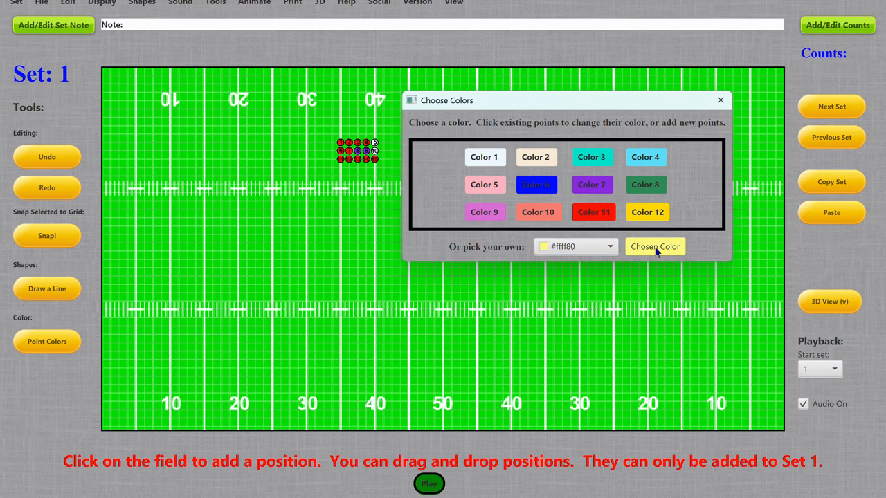
{"action": "left_click", "coordinate": [358, 160]}
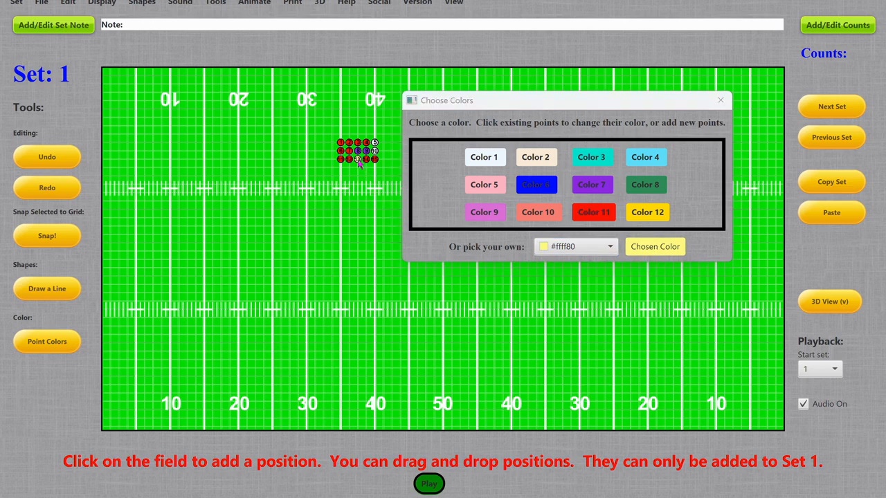
{"action": "left_click", "coordinate": [366, 160]}
Add eleven #ffff80 positions running up the 30-yard line from the lower hash, across, and down the 35-yard line
{"action": "left_click", "coordinate": [307, 310]}
{"action": "left_click", "coordinate": [306, 292]}
{"action": "left_click", "coordinate": [305, 284]}
{"action": "left_click", "coordinate": [306, 276]}
{"action": "left_click", "coordinate": [322, 277]}
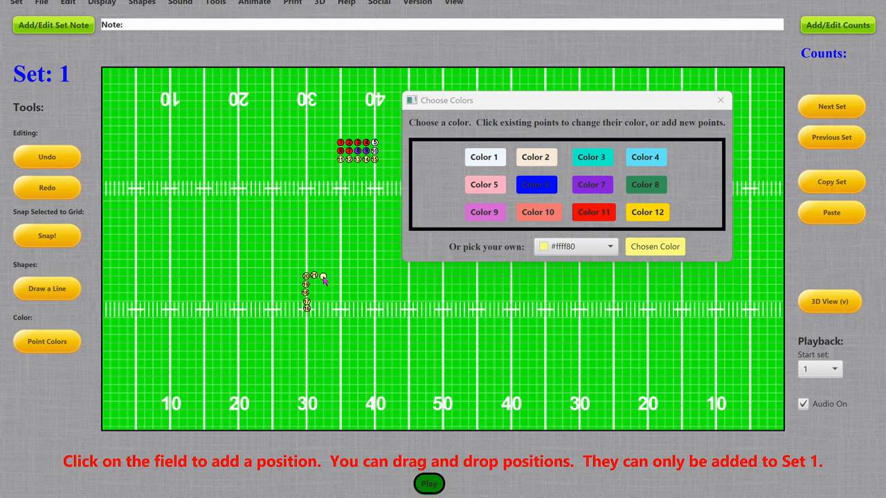
{"action": "left_click", "coordinate": [331, 276]}
{"action": "left_click", "coordinate": [340, 275]}
{"action": "left_click", "coordinate": [339, 293]}
Snap the eleven new yellow positions to the grid and close the color chooser
{"action": "mouse_move", "coordinate": [285, 261]}
{"action": "left_mouse_down"}
{"action": "mouse_move", "coordinate": [359, 325]}
{"action": "mouse_move", "coordinate": [356, 338]}
{"action": "left_mouse_up"}
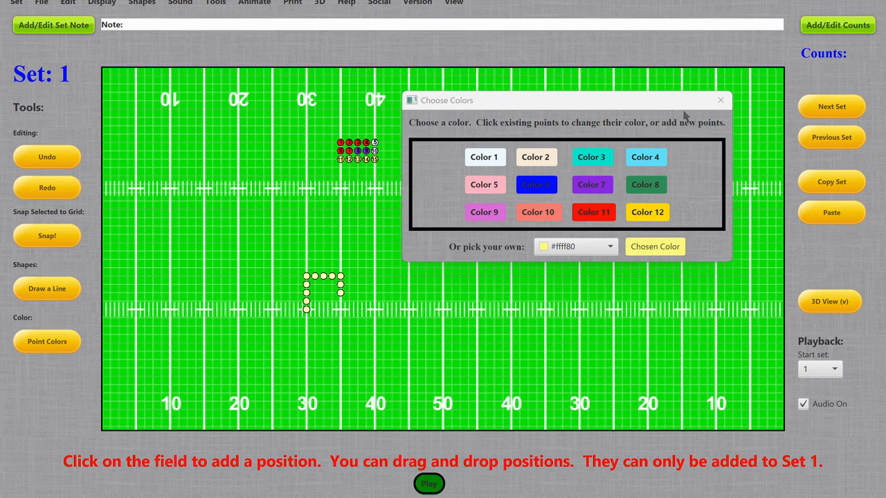
{"action": "left_click", "coordinate": [721, 102]}
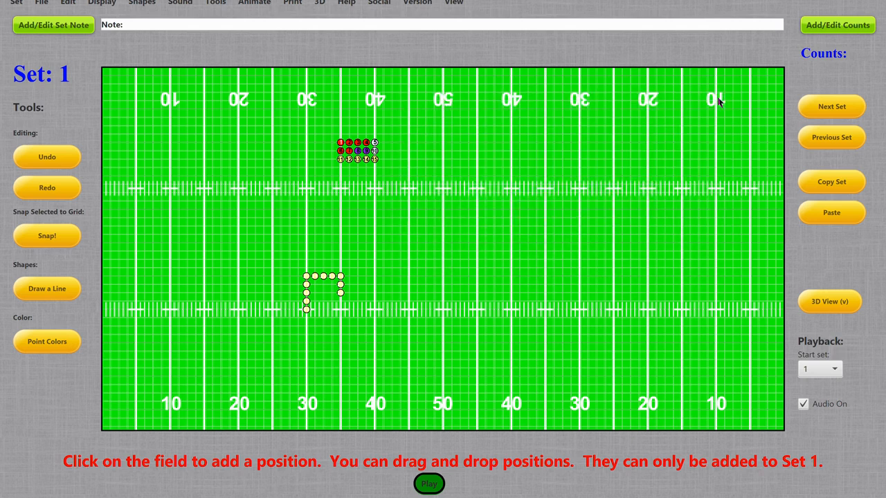
Add five red positions on the 45 and 50 yard lines between the hash marks
{"action": "left_click", "coordinate": [409, 209]}
{"action": "left_click", "coordinate": [443, 209]}
{"action": "left_click", "coordinate": [408, 227]}
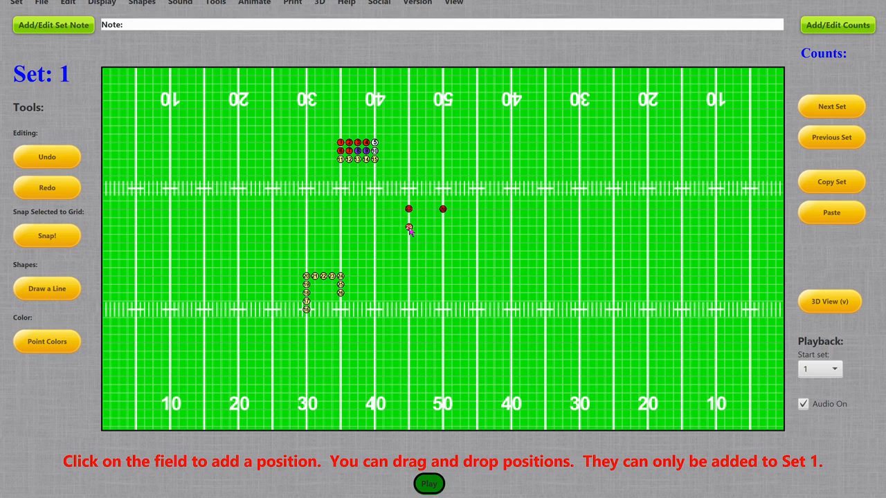
{"action": "left_click", "coordinate": [443, 227]}
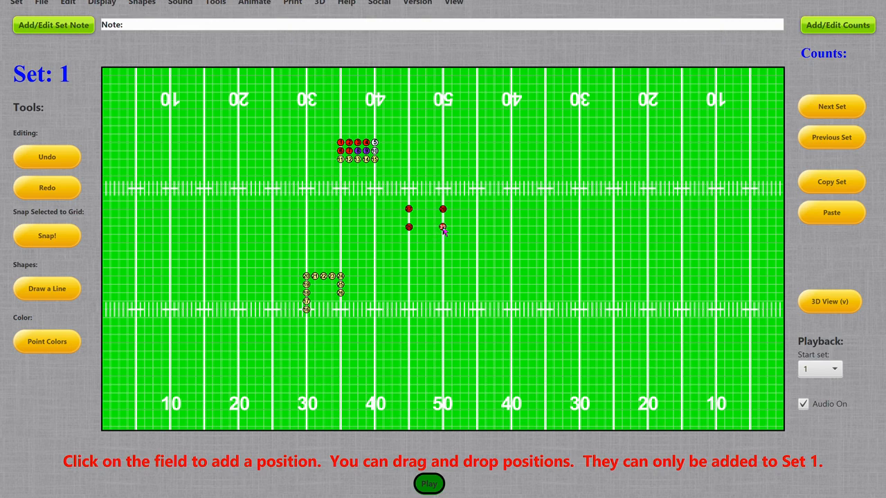
{"action": "left_click", "coordinate": [408, 243]}
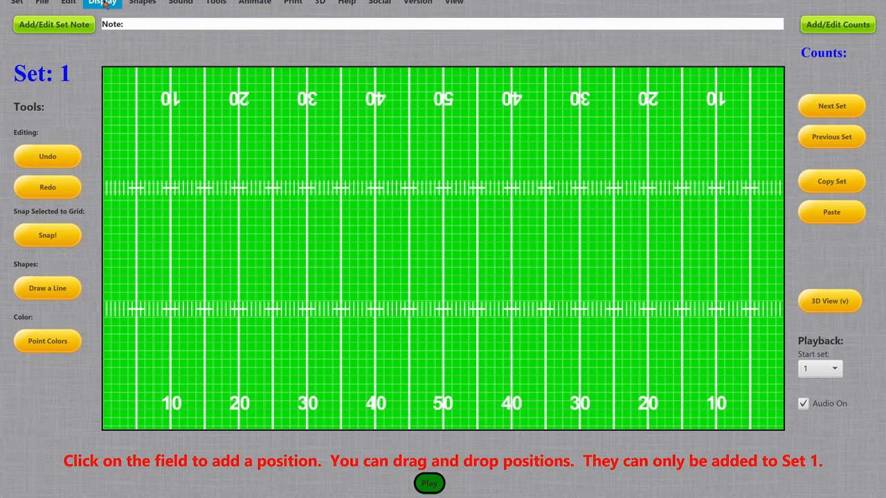
Hide the bottom instruction label and show it again
{"action": "left_click", "coordinate": [103, 3]}
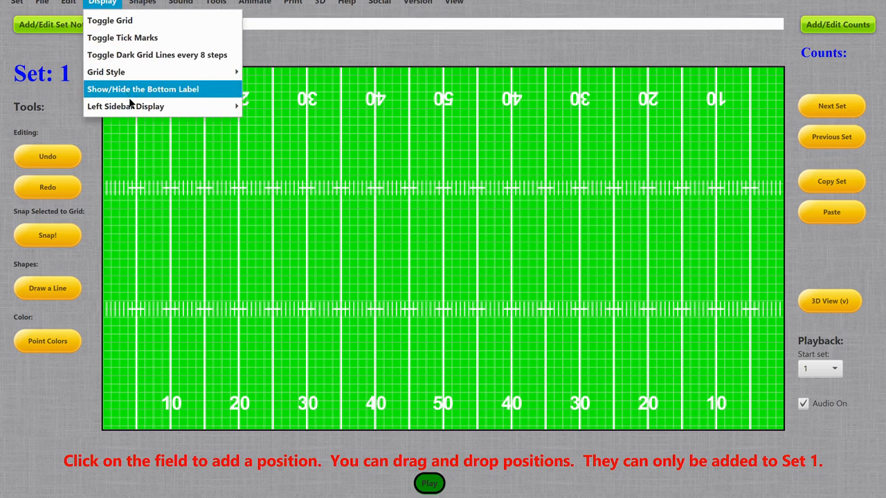
{"action": "mouse_move", "coordinate": [135, 108]}
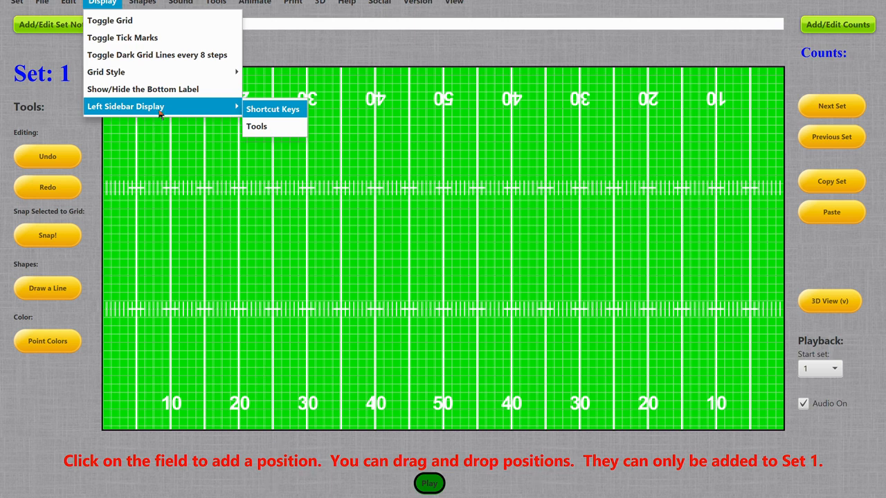
{"action": "left_click", "coordinate": [165, 89]}
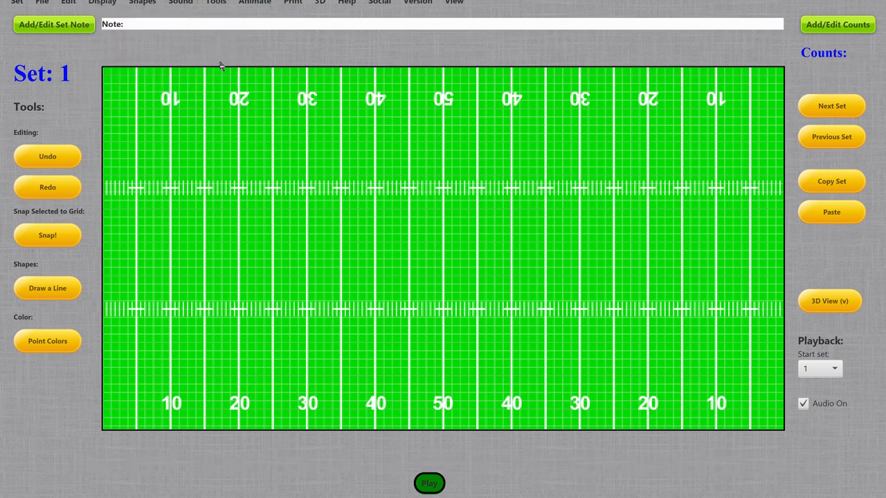
{"action": "left_click", "coordinate": [104, 3]}
{"action": "left_click", "coordinate": [139, 95]}
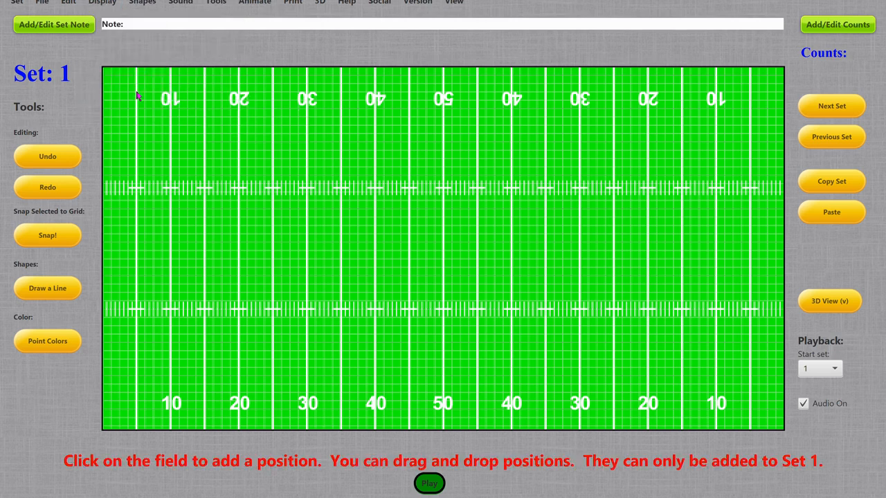
Hide the step grid on the field and show it again
{"action": "left_click", "coordinate": [104, 3]}
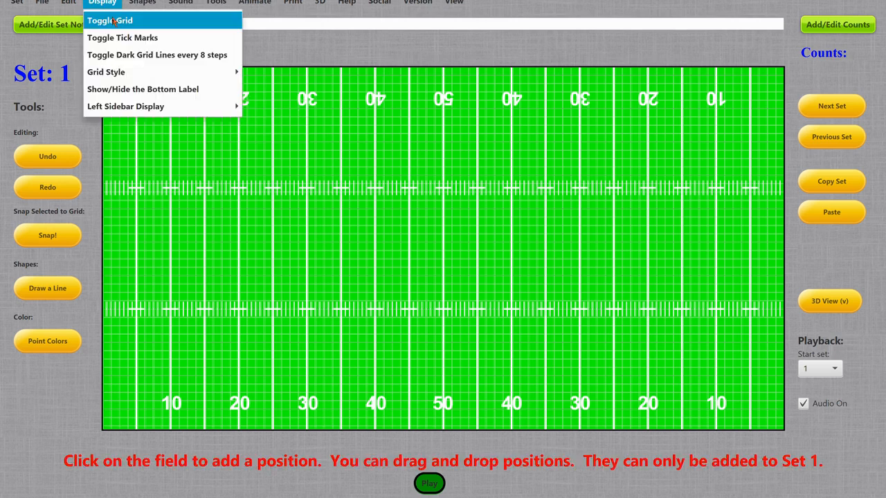
{"action": "left_click", "coordinate": [114, 22]}
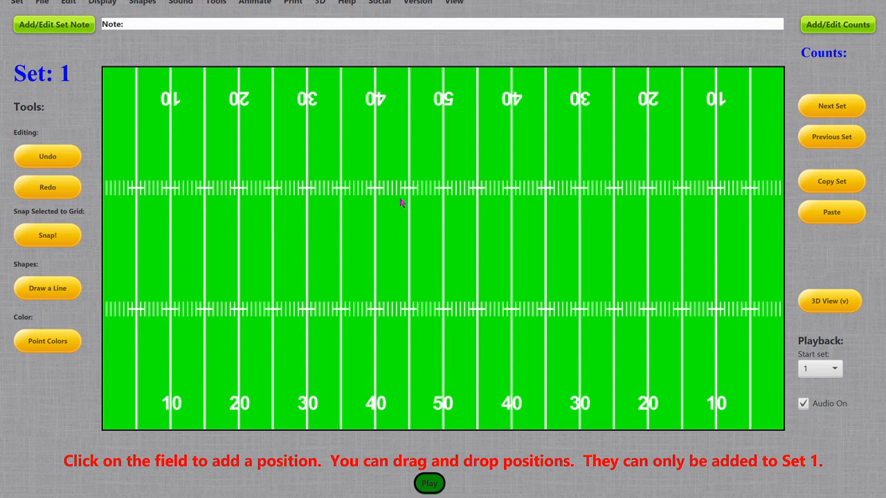
{"action": "left_click", "coordinate": [104, 4]}
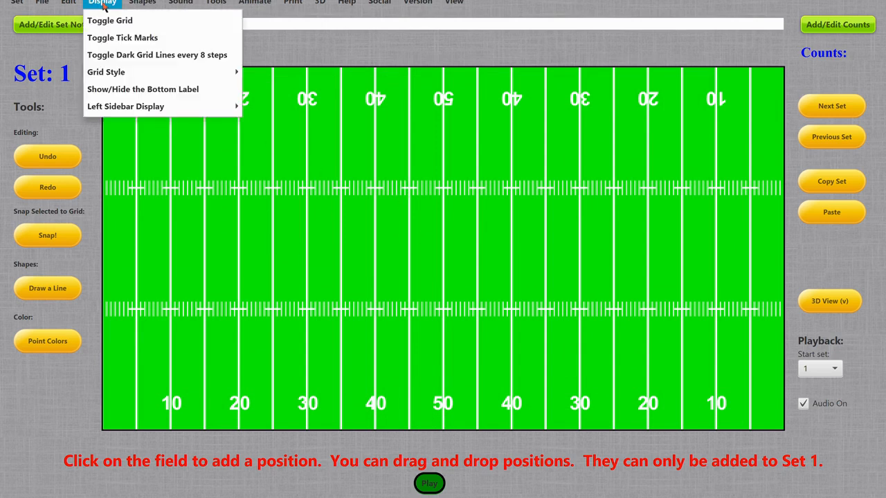
{"action": "left_click", "coordinate": [113, 20]}
Hide the tick marks along both hash lines and show them again
{"action": "left_click", "coordinate": [104, 4]}
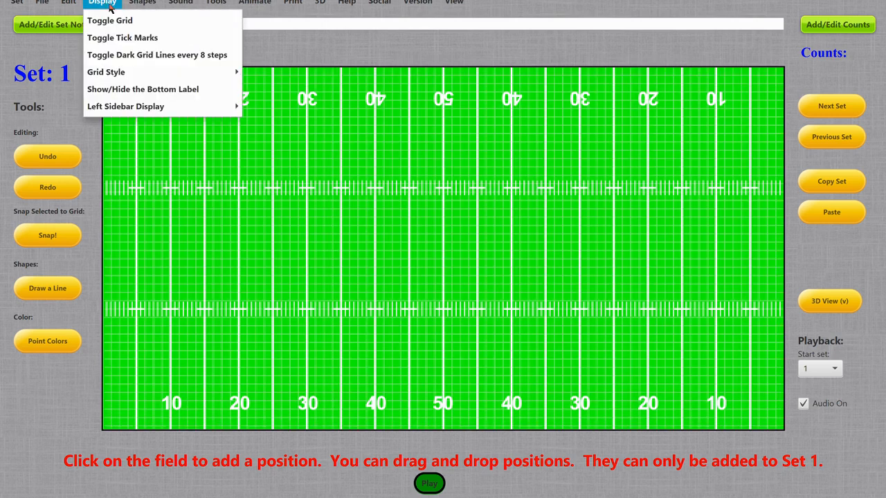
{"action": "left_click", "coordinate": [121, 41]}
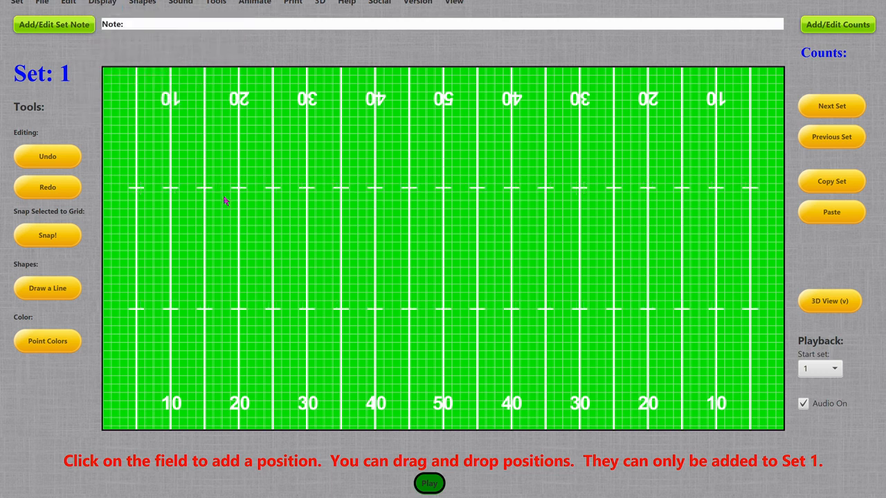
{"action": "left_click", "coordinate": [103, 3]}
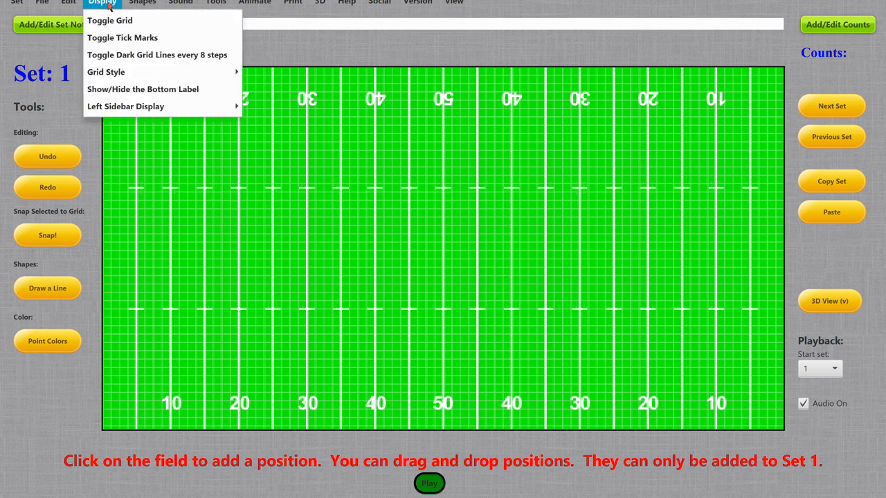
{"action": "left_click", "coordinate": [121, 41]}
Toggle the dark grid lines every 8 steps and review the available grid styles without choosing one
{"action": "left_click", "coordinate": [104, 3]}
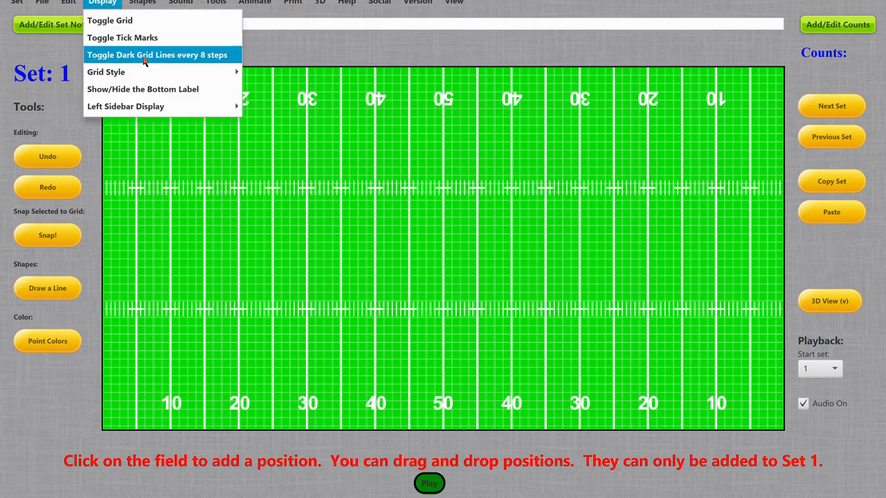
{"action": "left_click", "coordinate": [165, 59]}
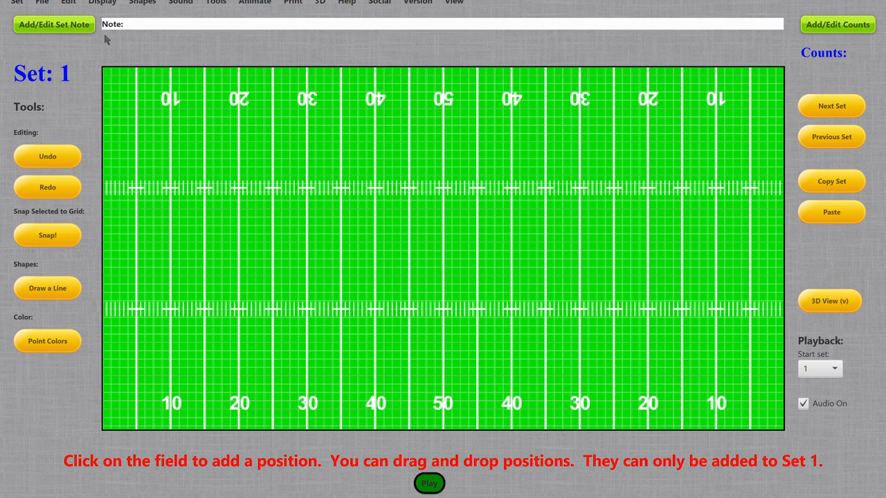
{"action": "left_click", "coordinate": [108, 4]}
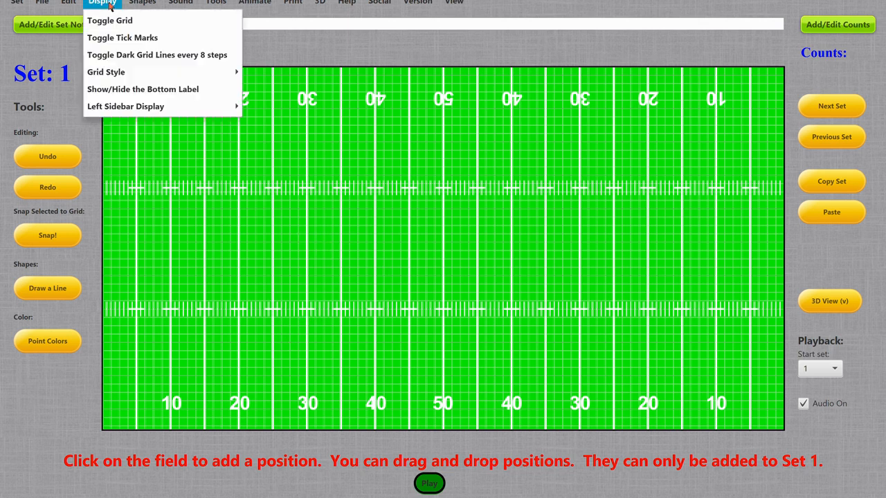
{"action": "mouse_move", "coordinate": [137, 76]}
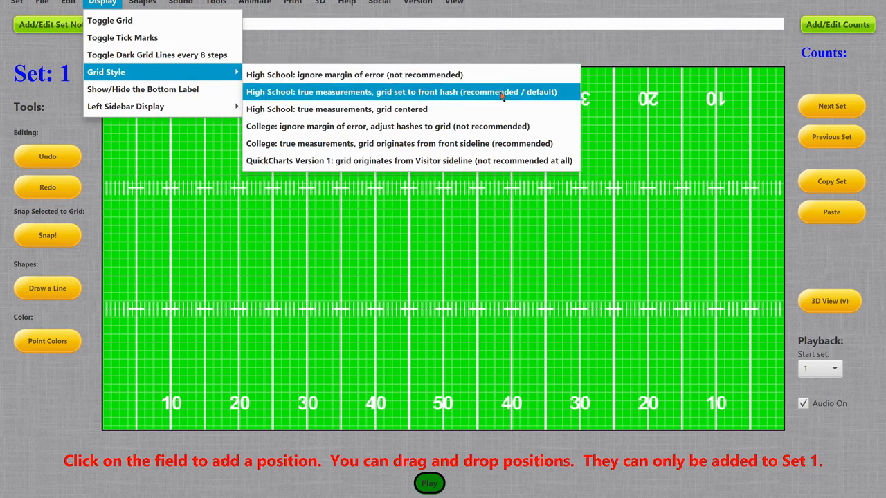
{"action": "left_click", "coordinate": [479, 245]}
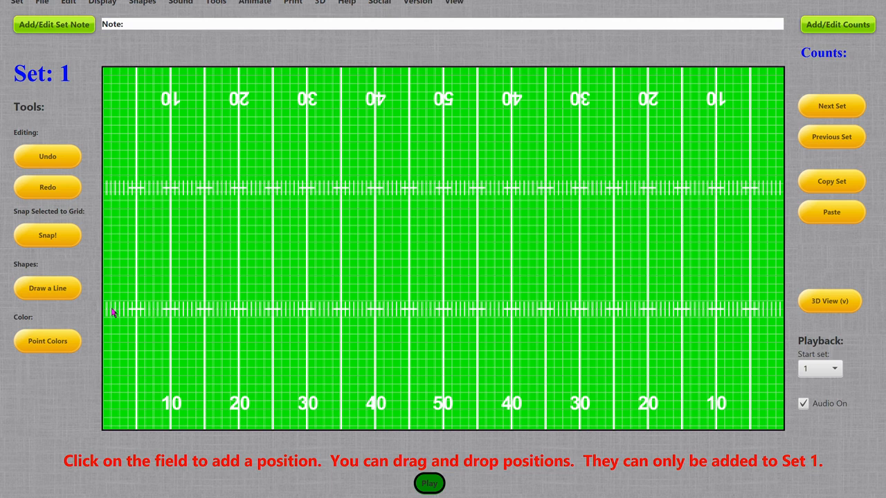
Hide the tick marks and set the grid style to High School: ignore margin of error
{"action": "left_click", "coordinate": [105, 4]}
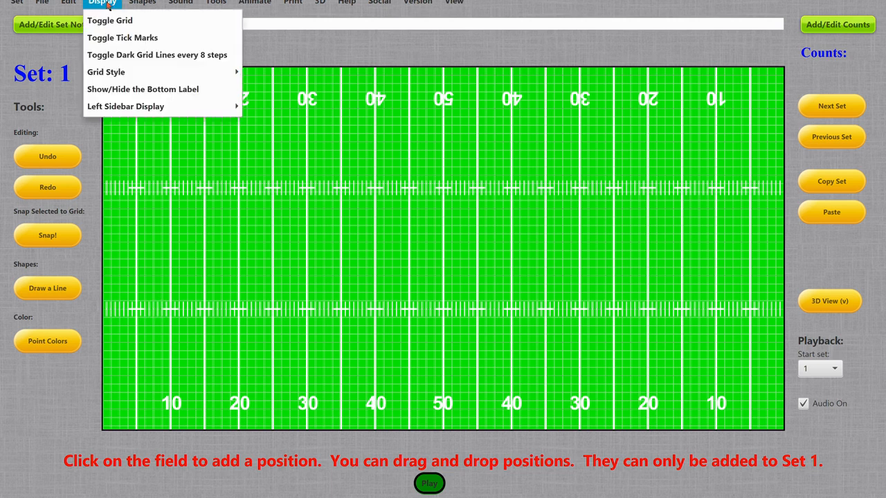
{"action": "left_click", "coordinate": [135, 38]}
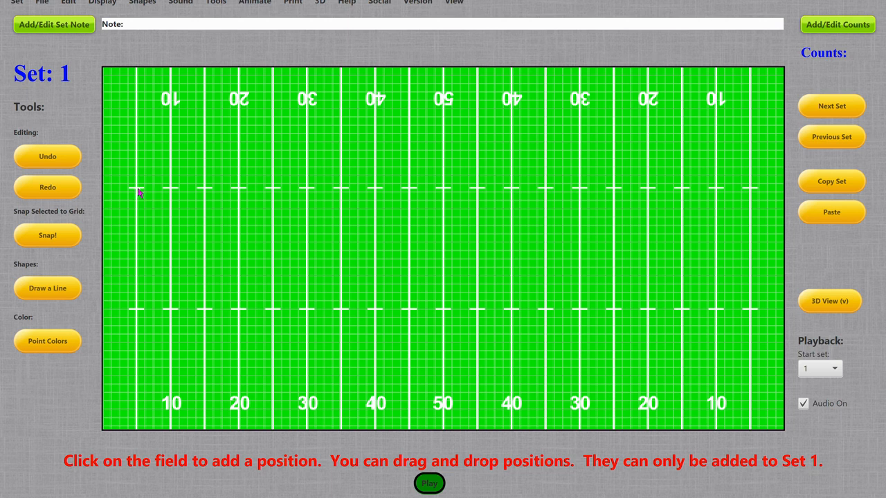
{"action": "left_click", "coordinate": [102, 4]}
{"action": "mouse_move", "coordinate": [180, 73]}
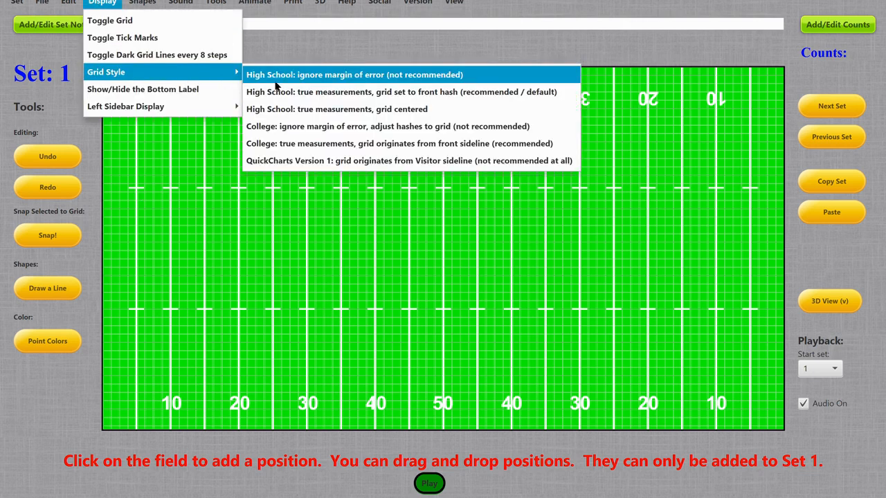
{"action": "left_click", "coordinate": [340, 77]}
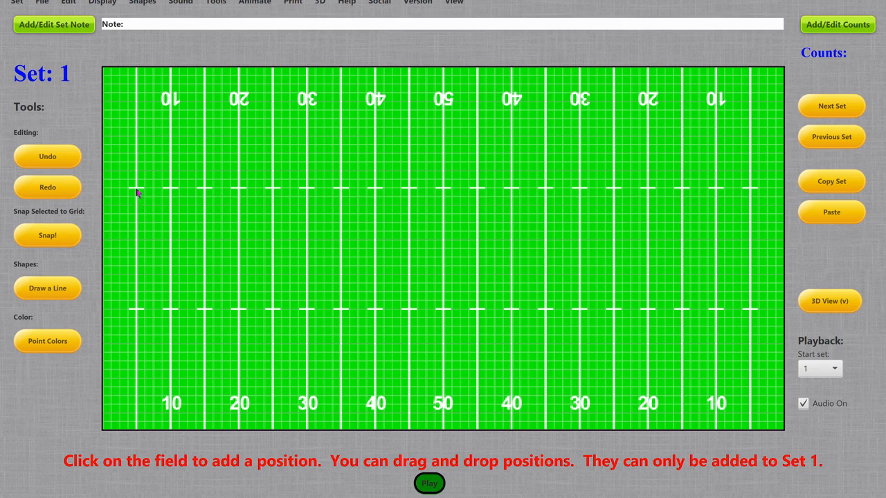
Try nudging a new position up the 5-yard line between the hash marks, and undo it
{"action": "left_click", "coordinate": [136, 242]}
{"action": "key", "text": "Up"}
{"action": "key", "text": "Up"}
{"action": "key", "text": "Up"}
{"action": "key", "text": "ctrl+z"}
Set the grid style to High School: true measurements, grid centered
{"action": "left_click", "coordinate": [95, 4]}
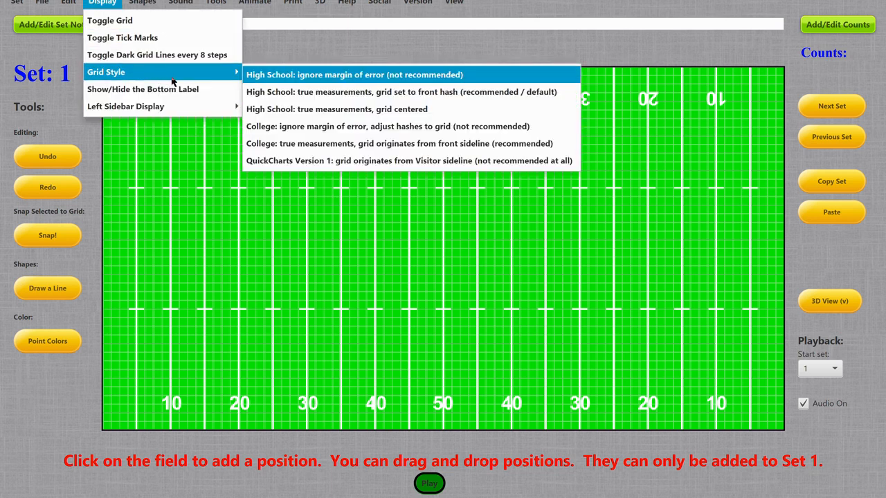
{"action": "mouse_move", "coordinate": [204, 72]}
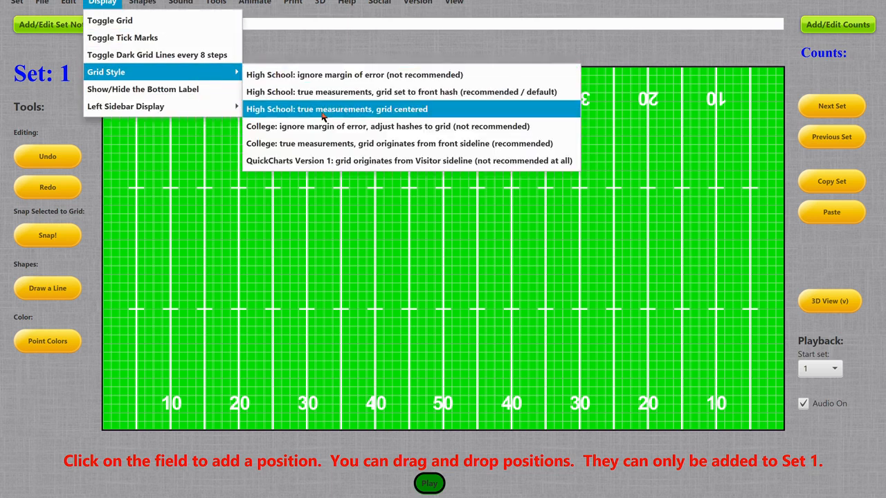
{"action": "left_click", "coordinate": [353, 111]}
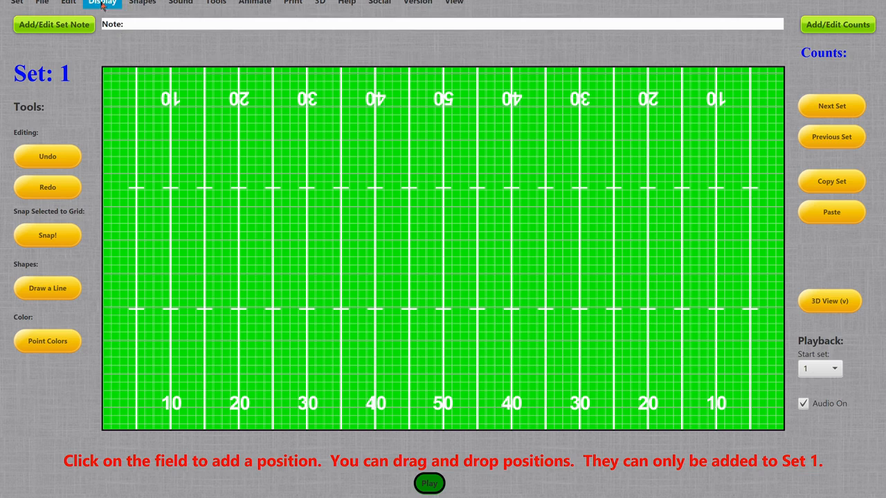
Set the grid style to College: true measurements, grid originates from front sideline
{"action": "left_click", "coordinate": [102, 5]}
{"action": "mouse_move", "coordinate": [151, 72]}
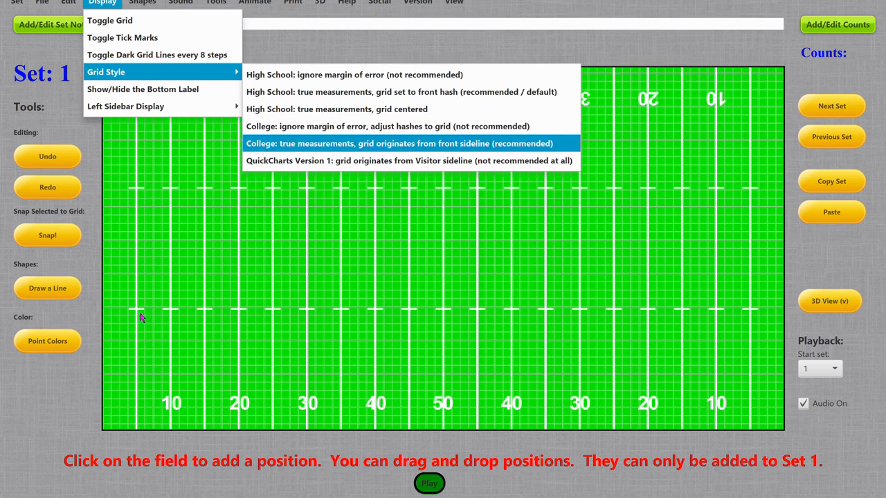
{"action": "left_click", "coordinate": [333, 144]}
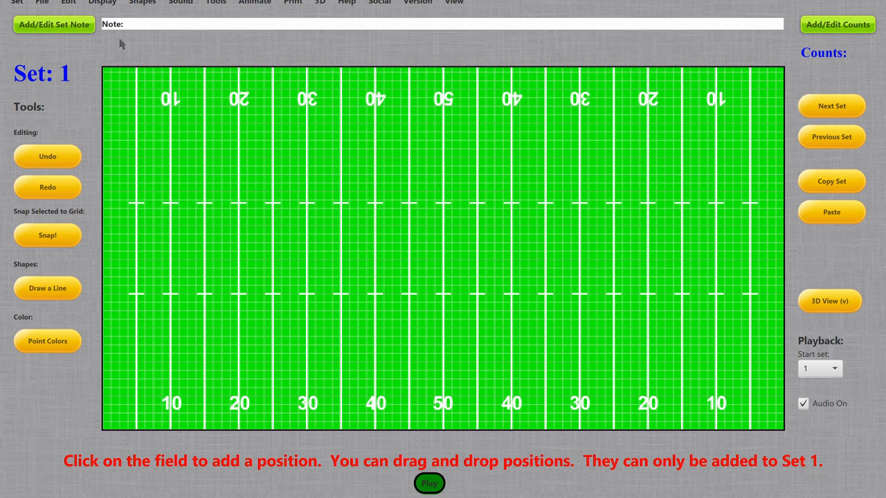
Set the grid style to College: ignore margin of error, adjust hashes to grid
{"action": "left_click", "coordinate": [111, 3]}
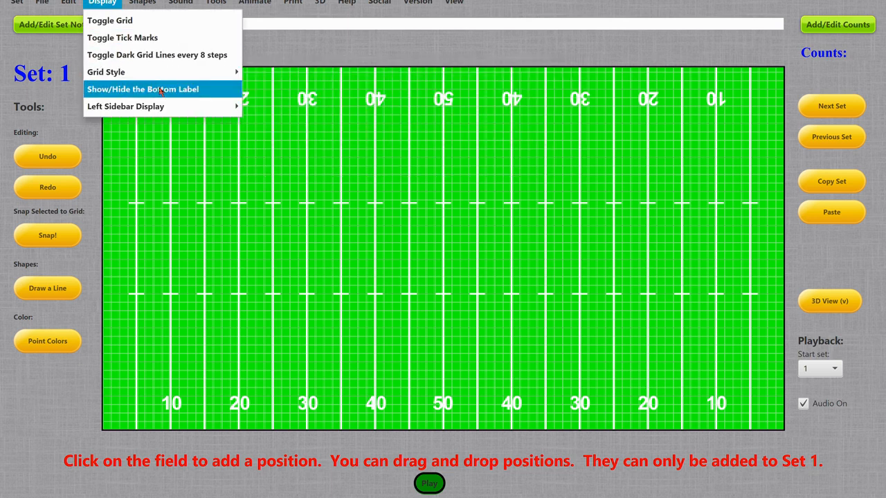
{"action": "mouse_move", "coordinate": [162, 73]}
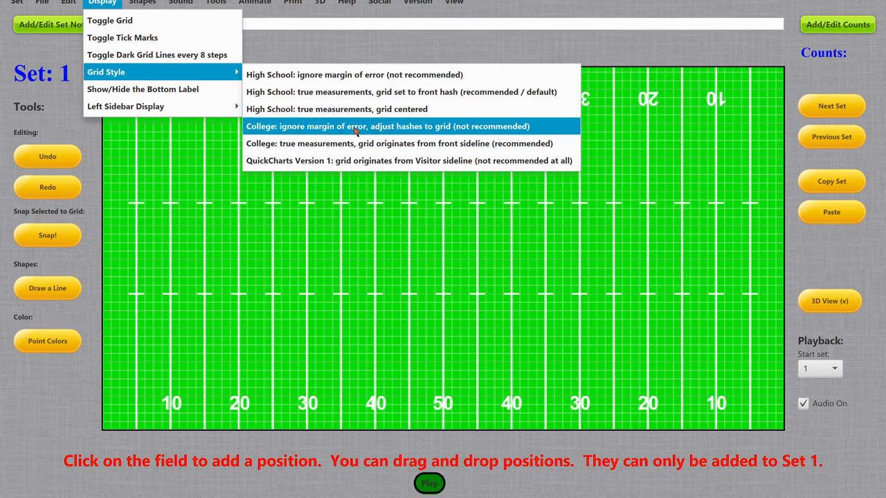
{"action": "left_click", "coordinate": [446, 128]}
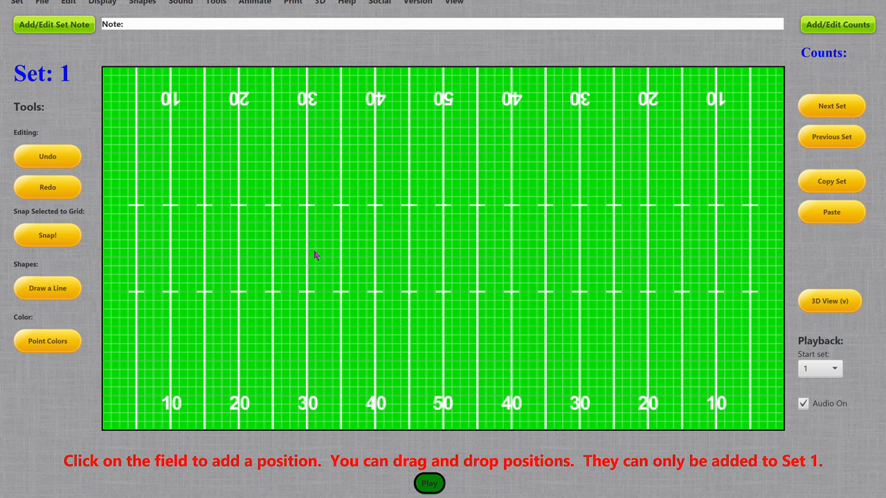
Switch the left sidebar display from the tools to the Shortcut Keys list
{"action": "left_click", "coordinate": [116, 4]}
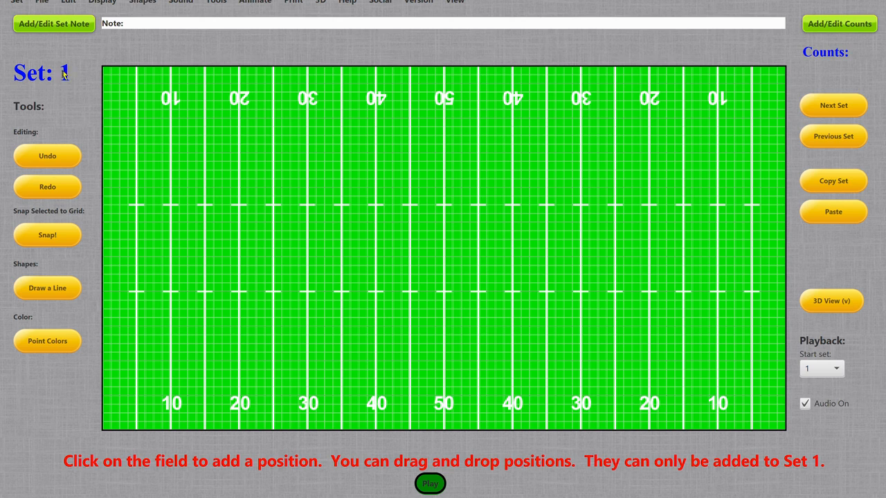
{"action": "left_click", "coordinate": [103, 1]}
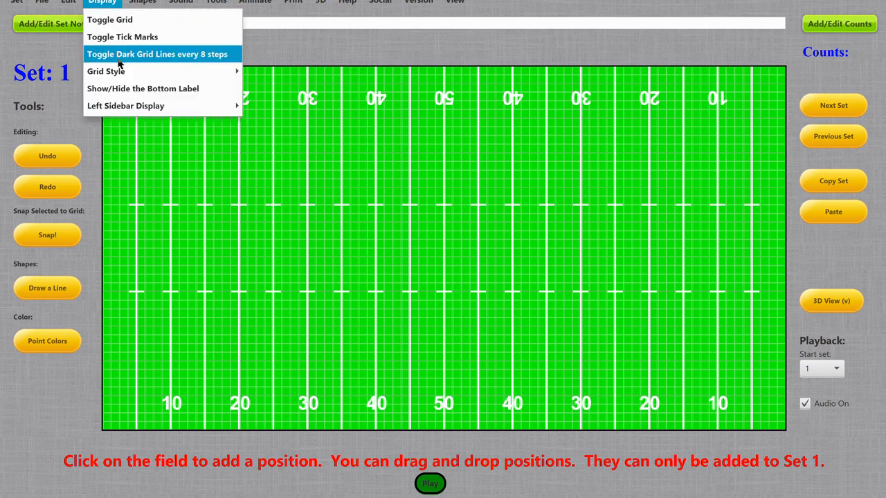
{"action": "mouse_move", "coordinate": [144, 112]}
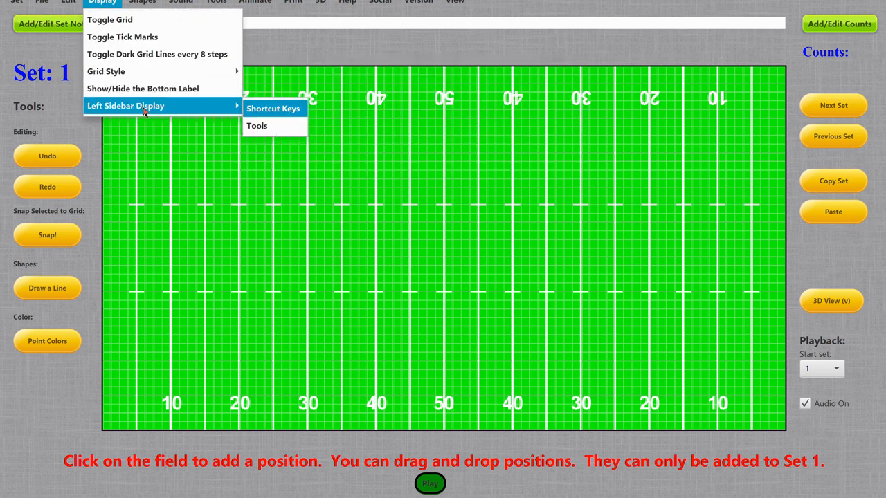
{"action": "left_click", "coordinate": [288, 109]}
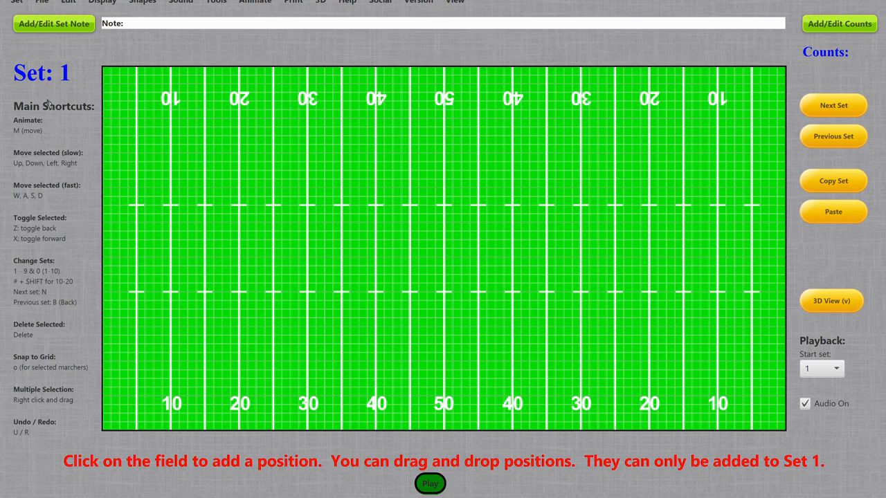
Jump directly to sets 2, 4, 9 and 10, advance one set, and jump between sets in the 10–20 range
{"action": "key", "text": "2"}
{"action": "key", "text": "4"}
{"action": "key", "text": "9"}
{"action": "key", "text": "0"}
{"action": "key", "text": "n"}
{"action": "key", "text": "shift+9"}
{"action": "key", "text": "shift+0"}
Step forward six sets one at a time, and step back six sets
{"action": "key", "text": "n"}
{"action": "key", "text": "n"}
{"action": "key", "text": "n"}
{"action": "key", "text": "n"}
{"action": "key", "text": "n"}
{"action": "key", "text": "n"}
{"action": "key", "text": "n"}
{"action": "key", "text": "n"}
{"action": "key", "text": "n"}
{"action": "key", "text": "n"}
{"action": "key", "text": "n"}
{"action": "key", "text": "n"}
{"action": "key", "text": "n"}
{"action": "key", "text": "n"}
{"action": "key", "text": "n"}
{"action": "key", "text": "n"}
{"action": "key", "text": "b"}
{"action": "key", "text": "b"}
{"action": "key", "text": "b"}
{"action": "key", "text": "b"}
{"action": "key", "text": "b"}
{"action": "key", "text": "b"}
{"action": "key", "text": "b"}
{"action": "key", "text": "b"}
{"action": "key", "text": "b"}
{"action": "key", "text": "b"}
{"action": "key", "text": "b"}
{"action": "key", "text": "b"}
{"action": "key", "text": "b"}
{"action": "key", "text": "b"}
{"action": "key", "text": "b"}
{"action": "key", "text": "b"}
{"action": "key", "text": "b"}
{"action": "key", "text": "b"}
{"action": "key", "text": "b"}
{"action": "key", "text": "b"}
{"action": "key", "text": "b"}
{"action": "key", "text": "b"}
{"action": "key", "text": "b"}
{"action": "key", "text": "b"}
{"action": "key", "text": "b"}
{"action": "key", "text": "b"}
Advance two sets and go back three sets to set 9
{"action": "left_click", "coordinate": [838, 105]}
{"action": "left_click", "coordinate": [839, 105]}
{"action": "left_click", "coordinate": [844, 139]}
{"action": "left_click", "coordinate": [845, 142]}
{"action": "left_click", "coordinate": [846, 141]}
Jump straight to set 100
{"action": "left_click", "coordinate": [18, 4]}
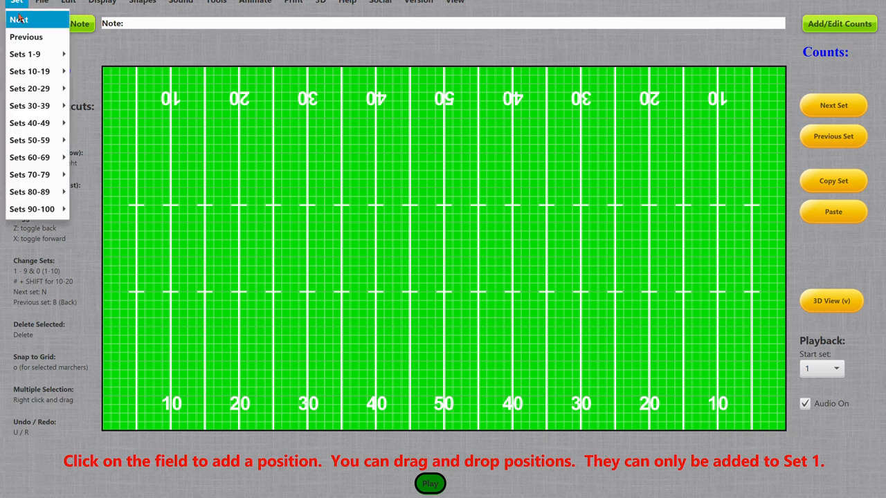
{"action": "mouse_move", "coordinate": [52, 212]}
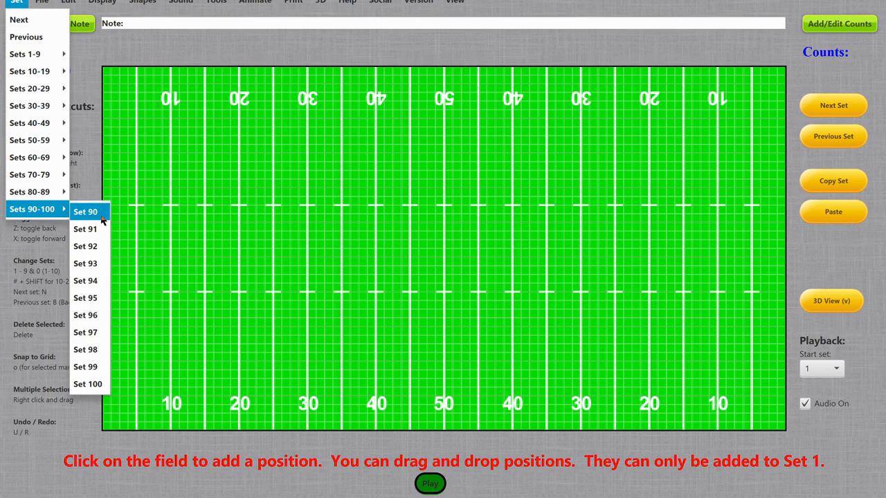
{"action": "left_click", "coordinate": [89, 385]}
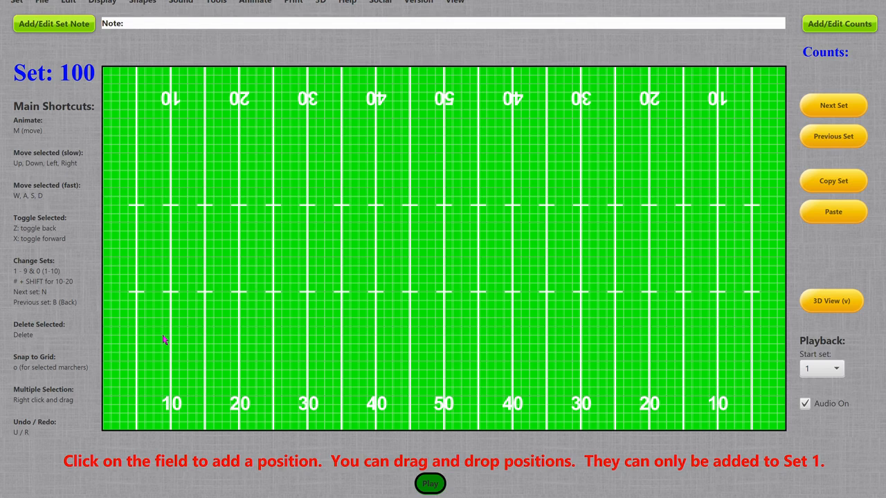
Add a position at the 15-yard line's lower hash in set 1, and move it to the opposite 25-yard line's upper hash in set 2
{"action": "key", "text": "1"}
{"action": "key", "text": "n"}
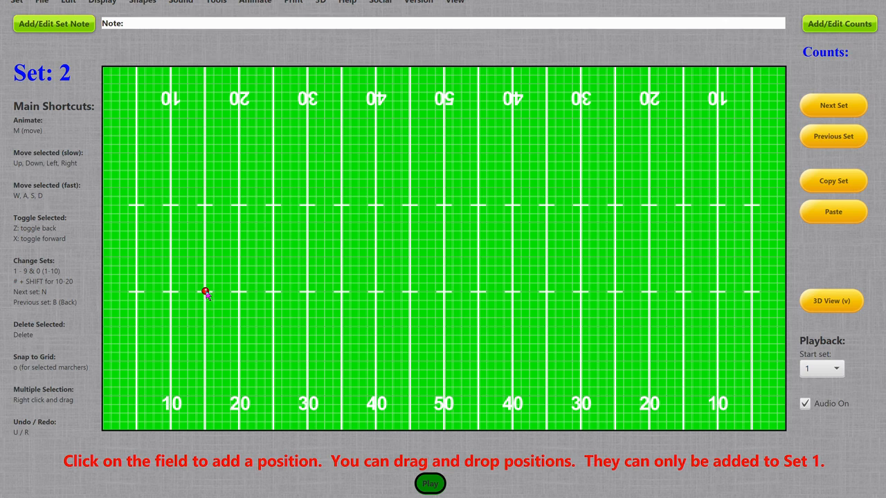
{"action": "left_click_drag", "start_coordinate": [207, 294], "coordinate": [618, 211]}
Compare the position's placement in sets 1, 2 and 100, and return to set 1
{"action": "key", "text": "1"}
{"action": "key", "text": "2"}
{"action": "left_click", "coordinate": [17, 4]}
{"action": "mouse_move", "coordinate": [32, 209]}
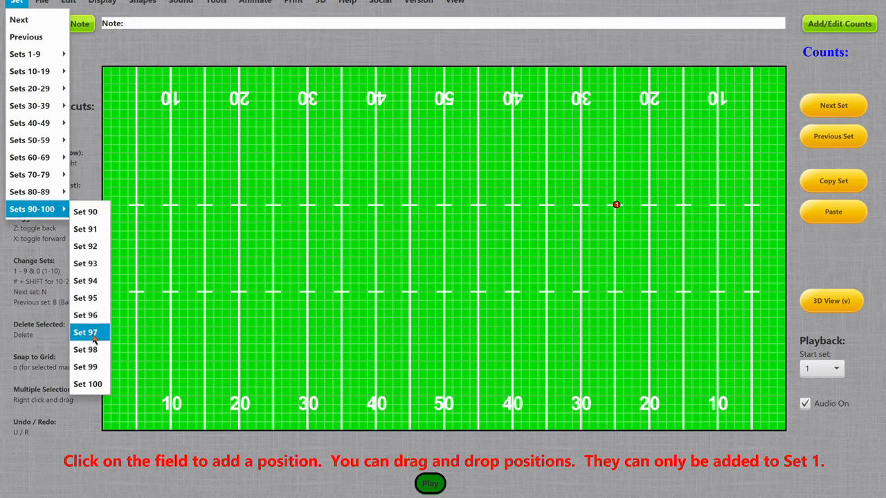
{"action": "left_click", "coordinate": [87, 384]}
{"action": "key", "text": "1"}
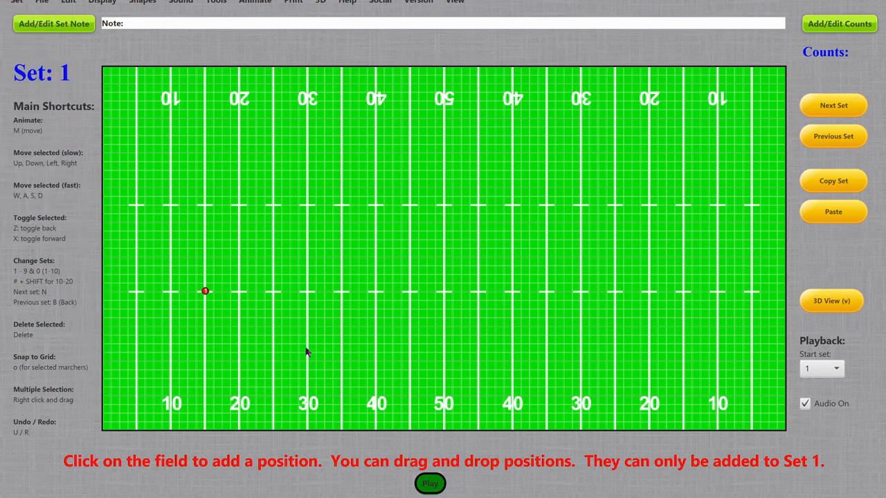
Step through sets 2 to 9 one at a time to examine the position's placement
{"action": "key", "text": "2"}
{"action": "key", "text": "3"}
{"action": "key", "text": "4"}
{"action": "key", "text": "5"}
{"action": "key", "text": "6"}
{"action": "key", "text": "7"}
{"action": "key", "text": "8"}
{"action": "key", "text": "9"}
Jump straight to set 68
{"action": "left_click", "coordinate": [16, 2]}
{"action": "mouse_move", "coordinate": [32, 159]}
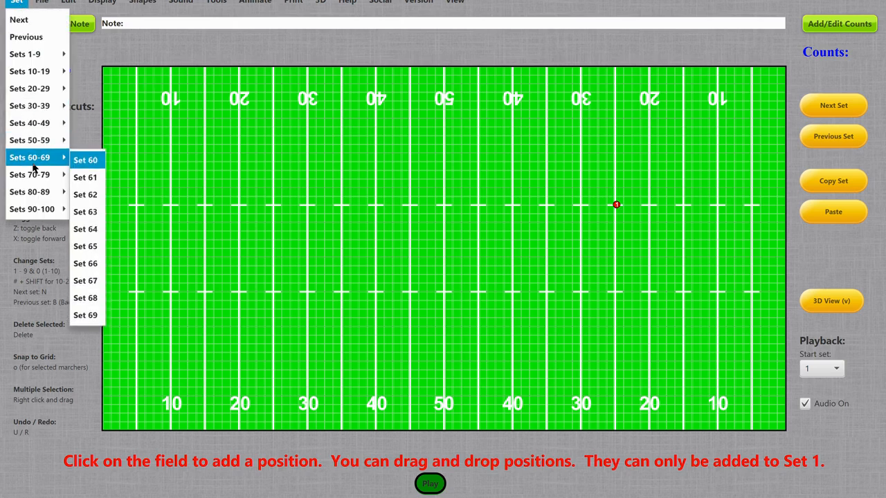
{"action": "left_click", "coordinate": [88, 299]}
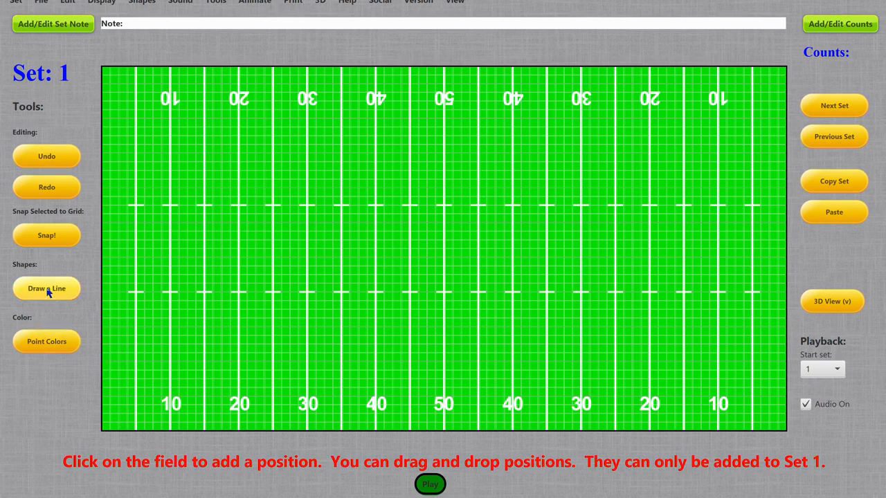
Draw a diagonal reference line from the 25-yard line above the upper hash to the opposite 45-yard line's lower hash, dismissing the line tool hint permanently
{"action": "left_click", "coordinate": [142, 3]}
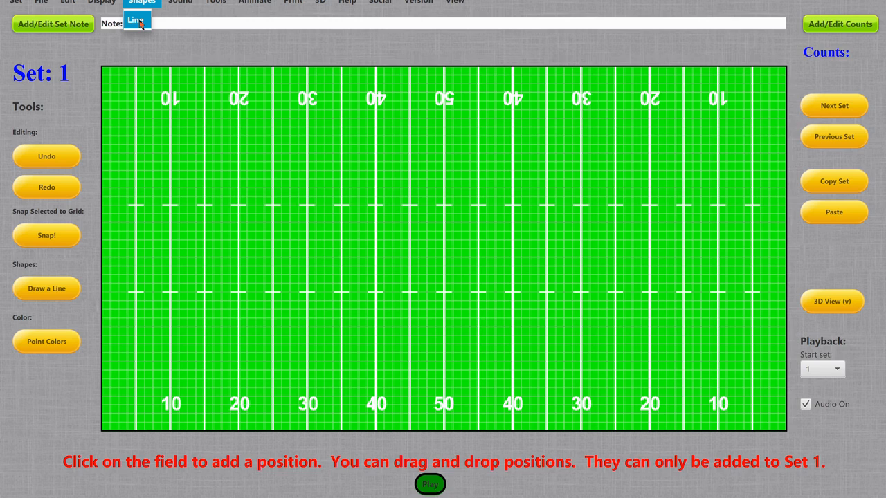
{"action": "left_click", "coordinate": [136, 21]}
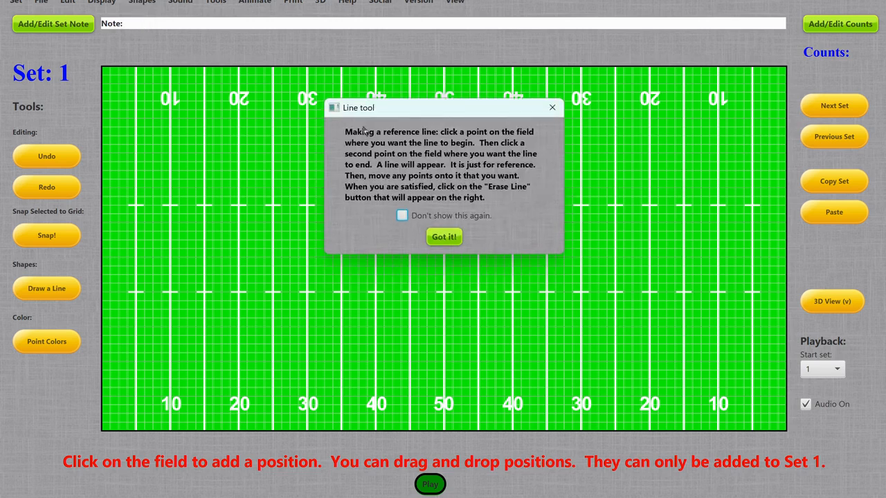
{"action": "left_click", "coordinate": [402, 215]}
{"action": "left_click", "coordinate": [444, 238]}
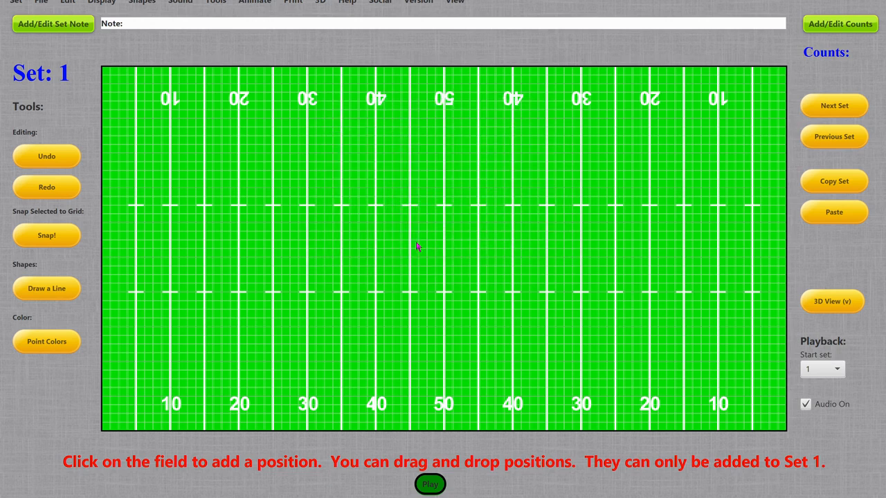
{"action": "left_click", "coordinate": [274, 155]}
{"action": "left_click", "coordinate": [478, 295]}
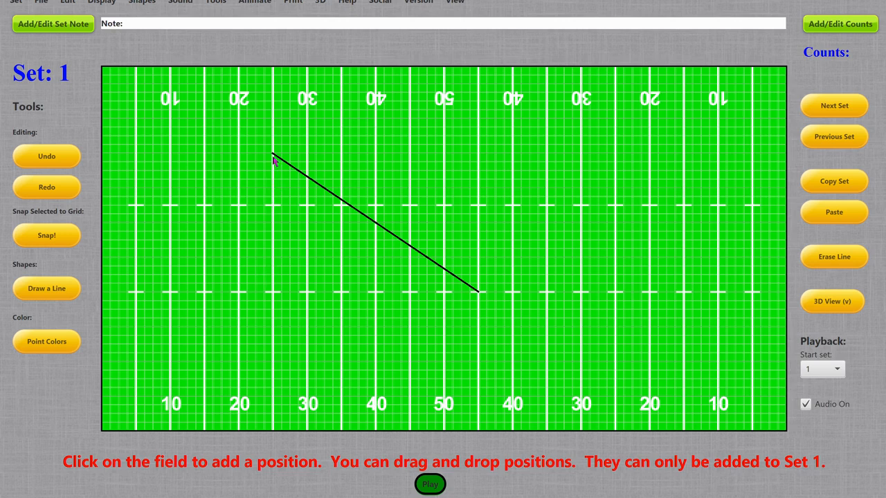
Place positions along the whole length of the diagonal reference line and erase the line
{"action": "left_click", "coordinate": [291, 167]}
{"action": "left_click", "coordinate": [309, 177]}
{"action": "left_click", "coordinate": [331, 195]}
{"action": "left_click", "coordinate": [384, 229]}
{"action": "left_click", "coordinate": [396, 238]}
{"action": "left_click", "coordinate": [417, 251]}
{"action": "left_click", "coordinate": [450, 274]}
{"action": "left_click", "coordinate": [467, 285]}
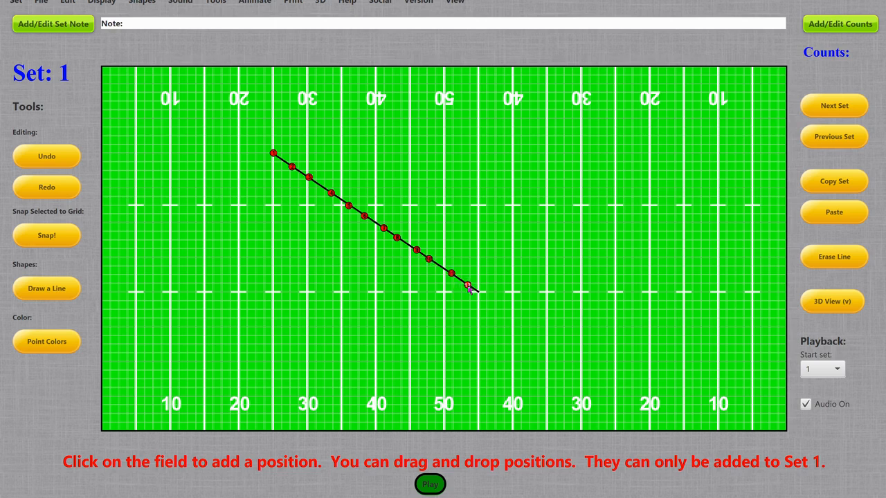
{"action": "left_click", "coordinate": [479, 294]}
{"action": "left_click", "coordinate": [834, 257]}
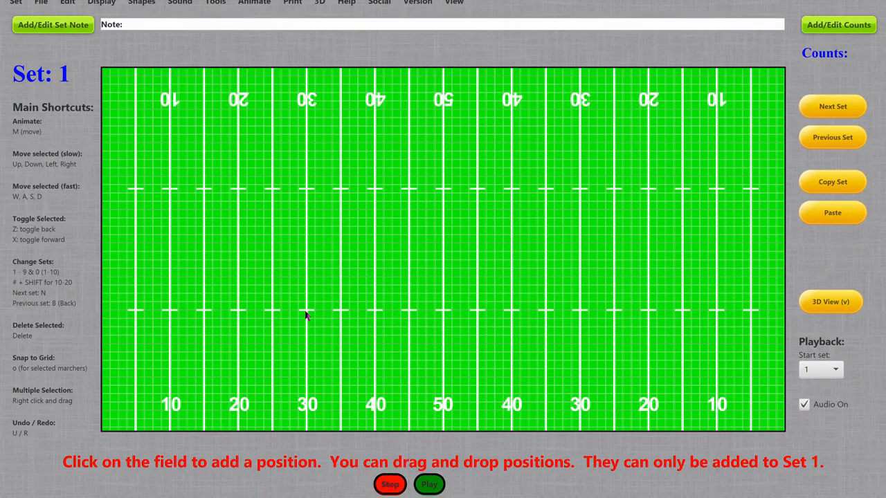
Add seven evenly spaced positions up the 30-yard line from the lower hash in set 1, and snap them all to the grid
{"action": "left_click", "coordinate": [308, 314]}
{"action": "left_click", "coordinate": [306, 294]}
{"action": "left_click", "coordinate": [307, 277]}
{"action": "left_click", "coordinate": [307, 261]}
{"action": "left_click", "coordinate": [306, 243]}
{"action": "left_click", "coordinate": [306, 226]}
{"action": "left_click", "coordinate": [306, 211]}
{"action": "mouse_move", "coordinate": [283, 194]}
{"action": "left_mouse_down"}
{"action": "mouse_move", "coordinate": [319, 217]}
{"action": "mouse_move", "coordinate": [335, 335]}
{"action": "left_mouse_up"}
{"action": "key", "text": "o"}
In set 2, move all seven positions across to the 35-yard line and play the animation
{"action": "key", "text": "n"}
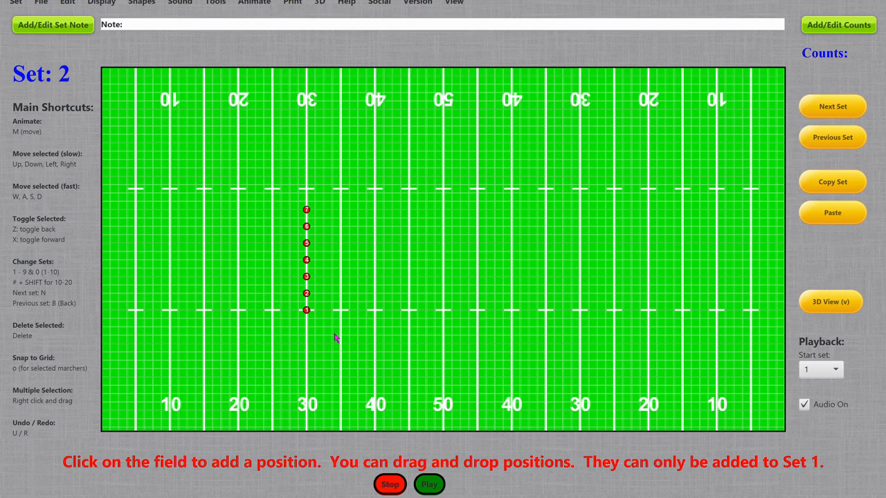
{"action": "key", "text": "Right"}
{"action": "key", "text": "Right"}
{"action": "key", "text": "Right"}
{"action": "key", "text": "Right"}
{"action": "key", "text": "Right"}
{"action": "key", "text": "Right"}
{"action": "key", "text": "Right"}
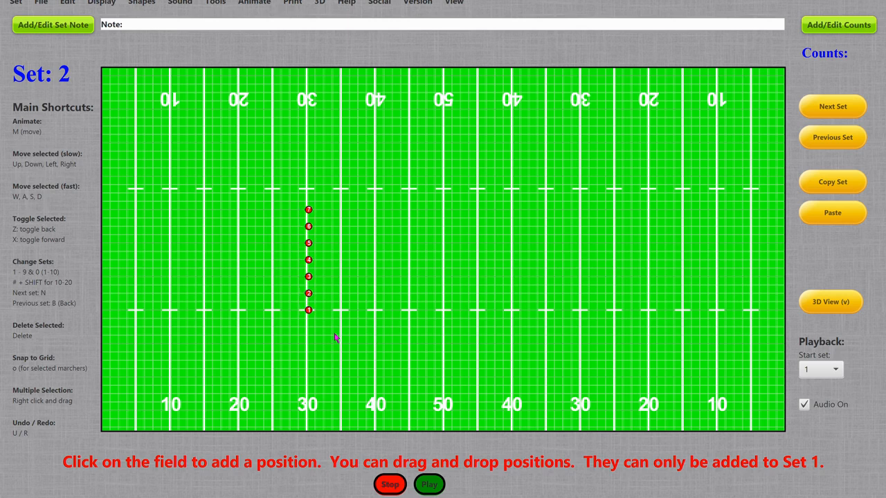
{"action": "key", "text": "Right"}
{"action": "key", "text": "Right"}
{"action": "key", "text": "Right"}
{"action": "key", "text": "Right"}
{"action": "key", "text": "Right"}
{"action": "key", "text": "Right"}
{"action": "key", "text": "Right"}
{"action": "key", "text": "Right"}
{"action": "key", "text": "Right"}
{"action": "key", "text": "Right"}
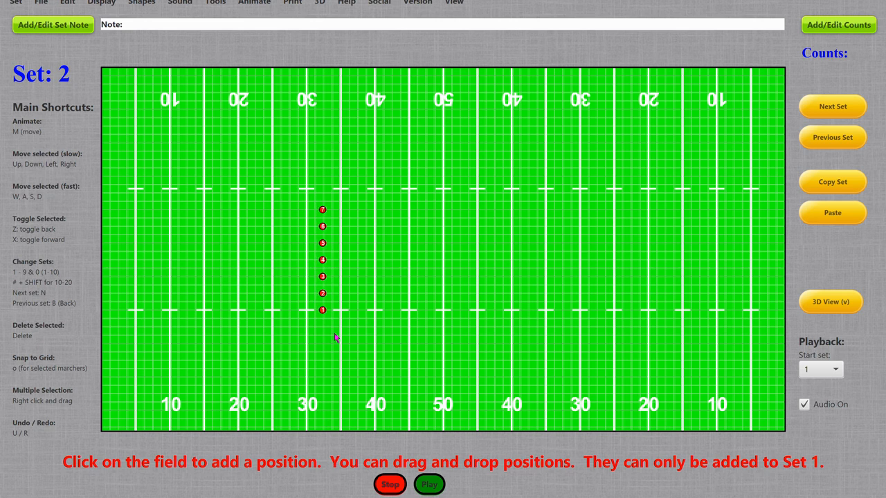
{"action": "key", "text": "Right"}
{"action": "key", "text": "Right"}
{"action": "key", "text": "Right"}
{"action": "key", "text": "Right"}
{"action": "key", "text": "Right"}
{"action": "key", "text": "Right"}
{"action": "key", "text": "Right"}
{"action": "key", "text": "Right"}
{"action": "key", "text": "Right"}
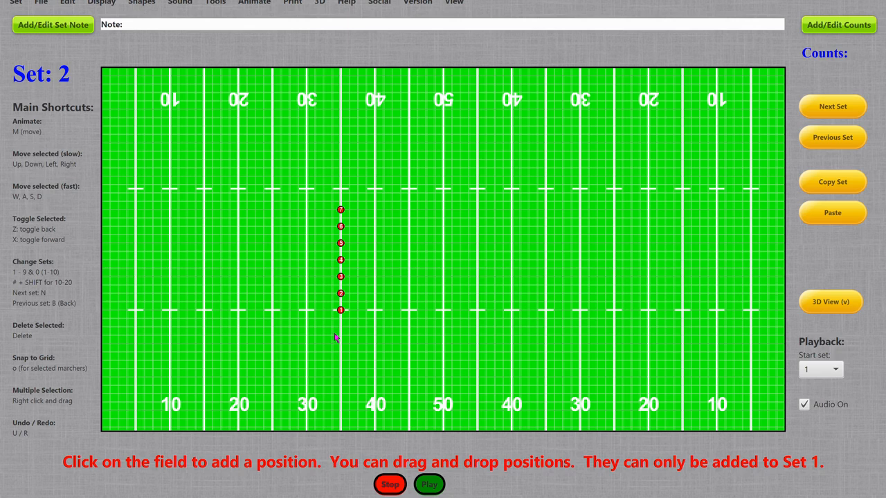
{"action": "left_click", "coordinate": [429, 485]}
Rearrange positions 6 through 1 into an evenly spaced horizontal row beside position 7, reaching from the 35-yard line to the 50-yard line
{"action": "left_click_drag", "start_coordinate": [344, 228], "coordinate": [360, 214]}
{"action": "left_click_drag", "start_coordinate": [341, 244], "coordinate": [375, 215]}
{"action": "left_click_drag", "start_coordinate": [359, 256], "coordinate": [394, 212]}
{"action": "left_click_drag", "start_coordinate": [340, 281], "coordinate": [408, 217]}
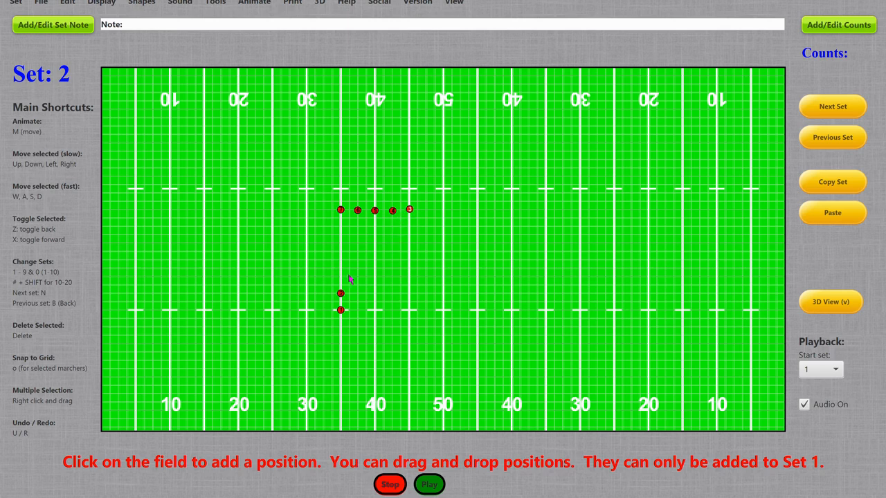
{"action": "mouse_move", "coordinate": [343, 296]}
{"action": "left_mouse_down"}
{"action": "mouse_move", "coordinate": [435, 218]}
{"action": "mouse_move", "coordinate": [427, 211]}
{"action": "left_mouse_up"}
{"action": "mouse_move", "coordinate": [341, 313]}
{"action": "left_mouse_down"}
{"action": "mouse_move", "coordinate": [425, 247]}
{"action": "mouse_move", "coordinate": [445, 214]}
{"action": "left_mouse_up"}
Review the move from set 1 to set 2, snap the horizontal row to the grid, and replay the animation
{"action": "key", "text": "b"}
{"action": "key", "text": "n"}
{"action": "key", "text": "m"}
{"action": "mouse_move", "coordinate": [320, 197]}
{"action": "left_mouse_down"}
{"action": "mouse_move", "coordinate": [386, 220]}
{"action": "mouse_move", "coordinate": [514, 227]}
{"action": "left_mouse_up"}
{"action": "key", "text": "o"}
{"action": "key", "text": "m"}
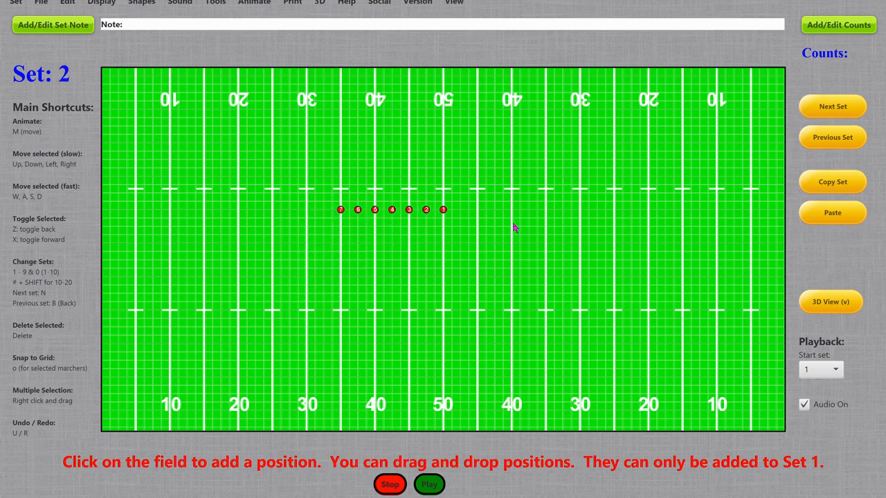
In set 3, move the row of seven positions down to about midway between the two rows of hashes
{"action": "key", "text": "n"}
{"action": "key", "text": "Down"}
{"action": "key", "text": "Down"}
{"action": "key", "text": "Down"}
{"action": "key", "text": "Down"}
{"action": "key", "text": "Down"}
{"action": "key", "text": "Down"}
{"action": "key", "text": "Down"}
{"action": "key", "text": "Down"}
{"action": "key", "text": "Down"}
{"action": "key", "text": "Down"}
{"action": "key", "text": "Down"}
{"action": "key", "text": "Down"}
{"action": "key", "text": "Down"}
{"action": "key", "text": "Down"}
{"action": "key", "text": "Down"}
{"action": "key", "text": "Down"}
{"action": "key", "text": "Down"}
{"action": "key", "text": "Down"}
{"action": "key", "text": "Down"}
{"action": "key", "text": "Down"}
{"action": "key", "text": "Down"}
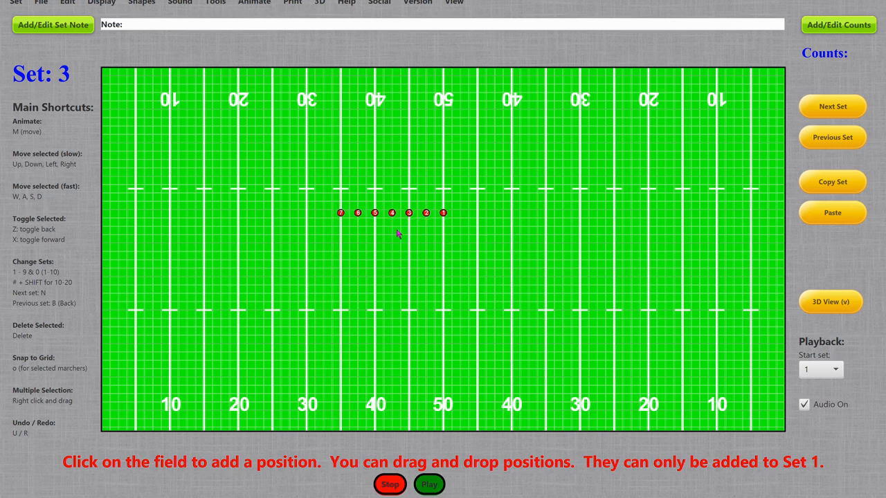
{"action": "key", "text": "Down"}
{"action": "key", "text": "Down"}
{"action": "key", "text": "Down"}
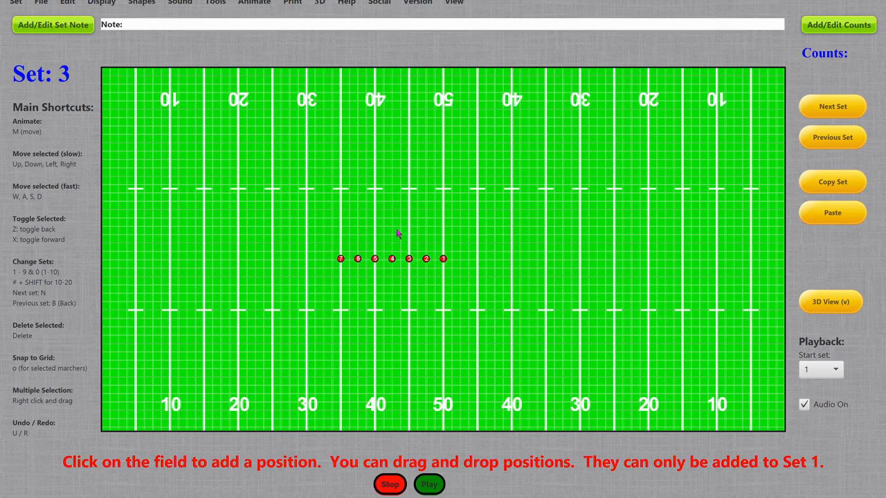
Shift the row in set 3 sideways until position 2 sits on the 50-yard line and position 6 on the 40-yard line
{"action": "key", "text": "Right"}
{"action": "key", "text": "Right"}
{"action": "key", "text": "Right"}
{"action": "key", "text": "Right"}
{"action": "key", "text": "Right"}
{"action": "key", "text": "Right"}
{"action": "key", "text": "Right"}
{"action": "key", "text": "Right"}
{"action": "key", "text": "Right"}
{"action": "key", "text": "Right"}
{"action": "key", "text": "Right"}
{"action": "key", "text": "Right"}
{"action": "key", "text": "Right"}
{"action": "key", "text": "Right"}
{"action": "key", "text": "Right"}
{"action": "key", "text": "Right"}
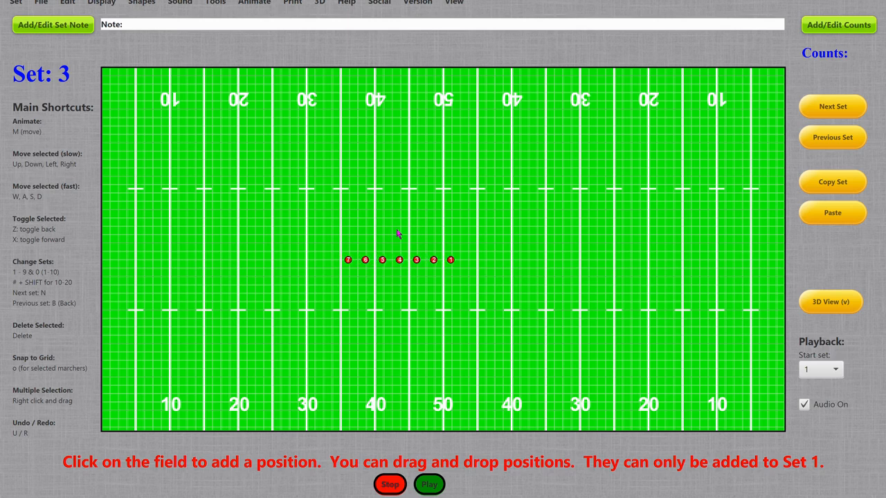
{"action": "key", "text": "Left"}
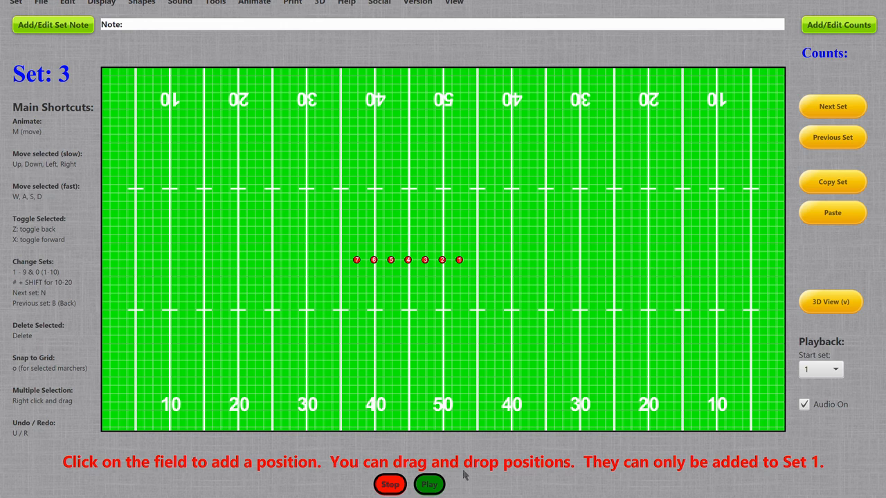
Play the drill animation from set 1 through set 3, and replay it from the entered start set
{"action": "left_click", "coordinate": [428, 486]}
{"action": "left_click", "coordinate": [257, 5]}
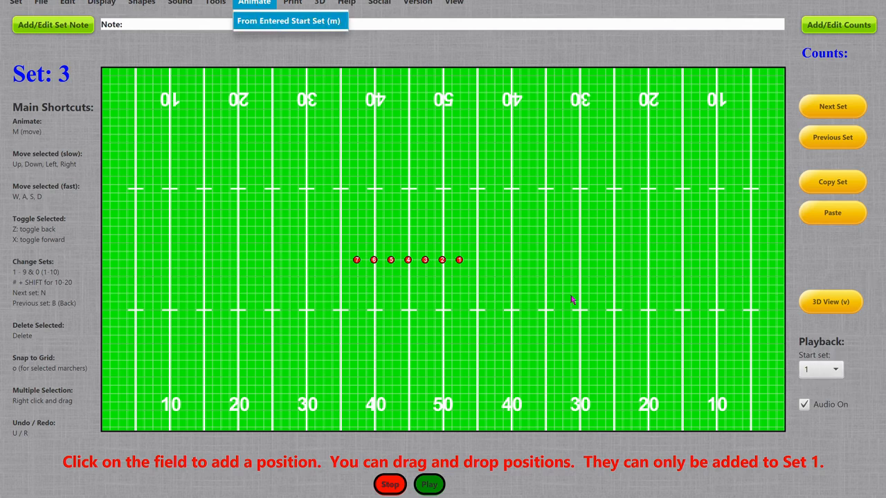
{"action": "left_click", "coordinate": [268, 21]}
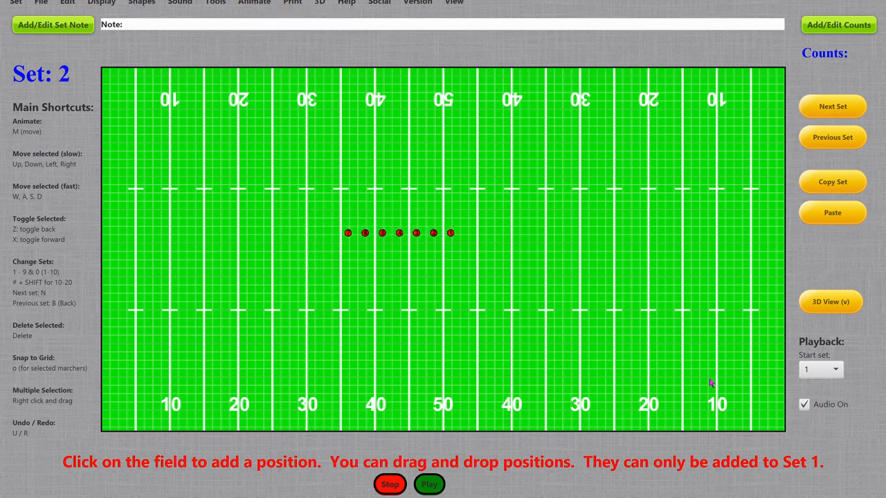
Set the playback start set to 2 and animate the drill from there
{"action": "left_click", "coordinate": [835, 372]}
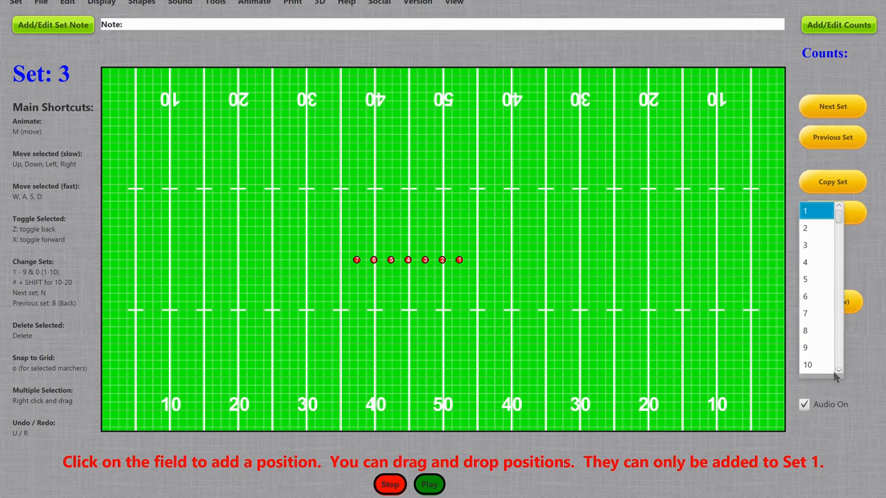
{"action": "left_click", "coordinate": [806, 225]}
{"action": "left_click", "coordinate": [797, 236]}
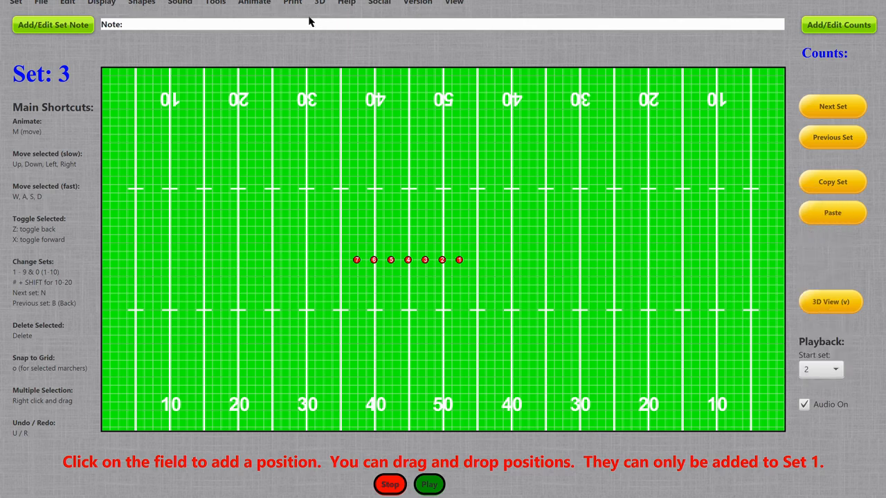
{"action": "left_click", "coordinate": [255, 3]}
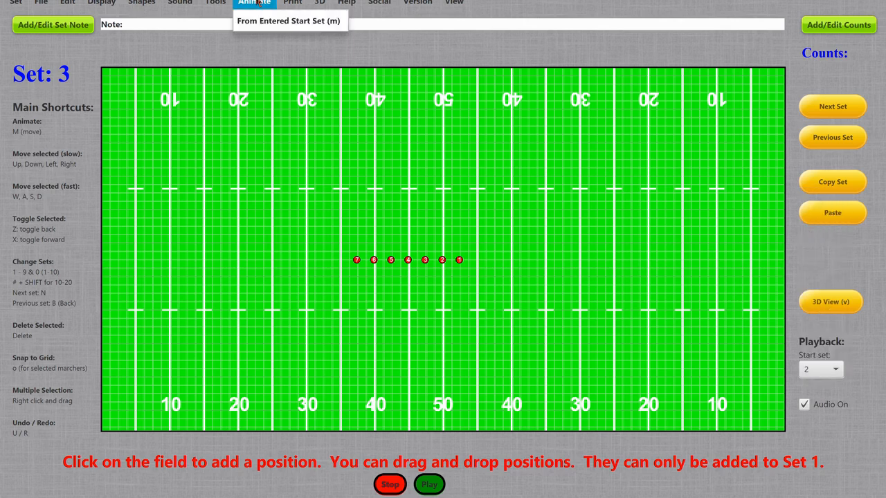
{"action": "left_click", "coordinate": [291, 23]}
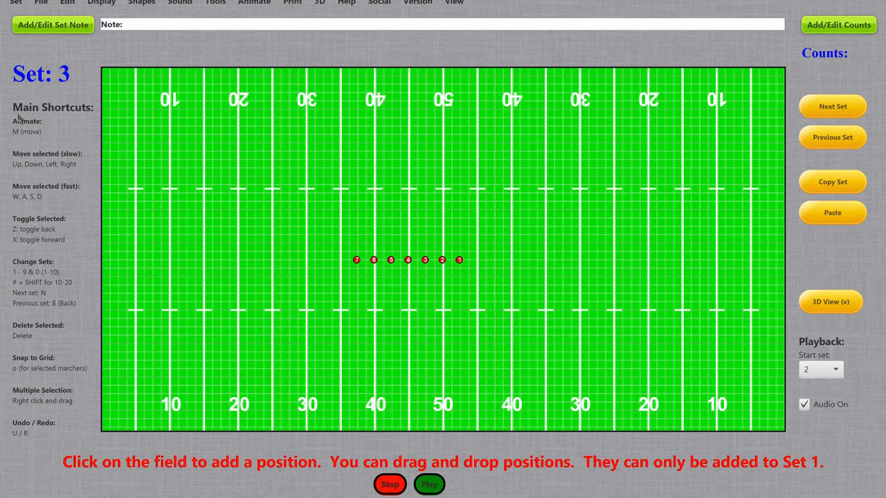
Set the playback start set back to 1
{"action": "key", "text": "b"}
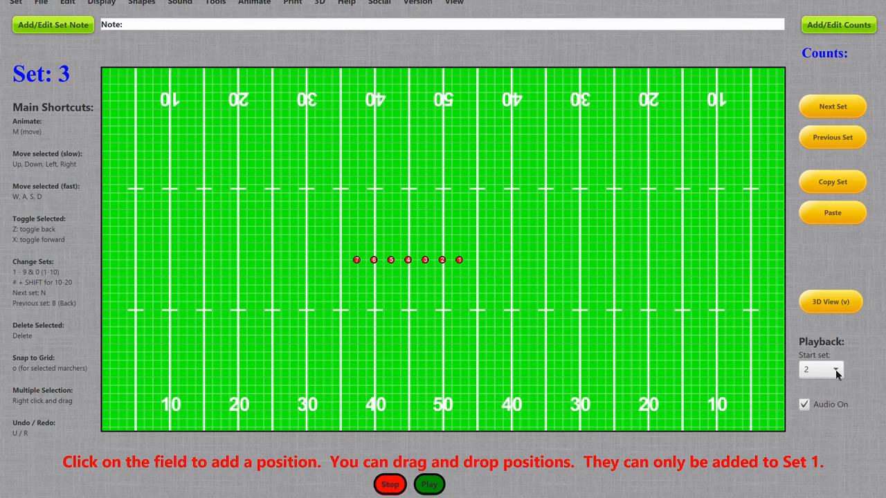
{"action": "left_click", "coordinate": [835, 372]}
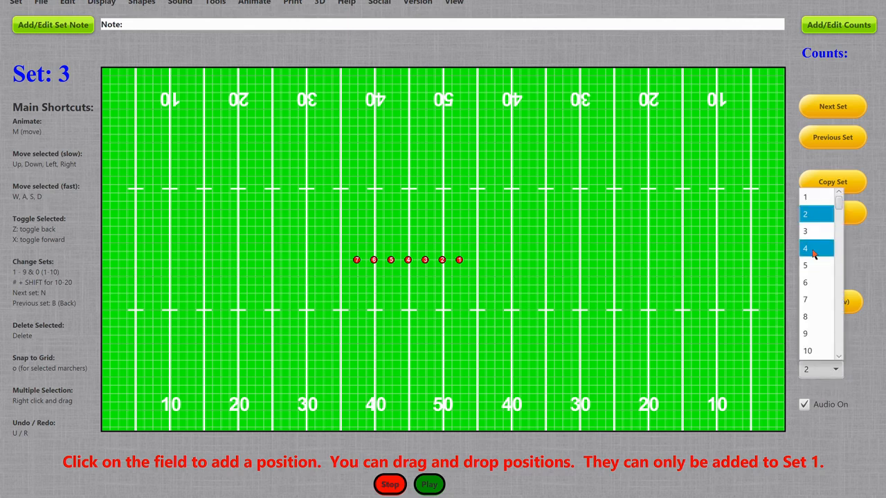
{"action": "left_click", "coordinate": [811, 200]}
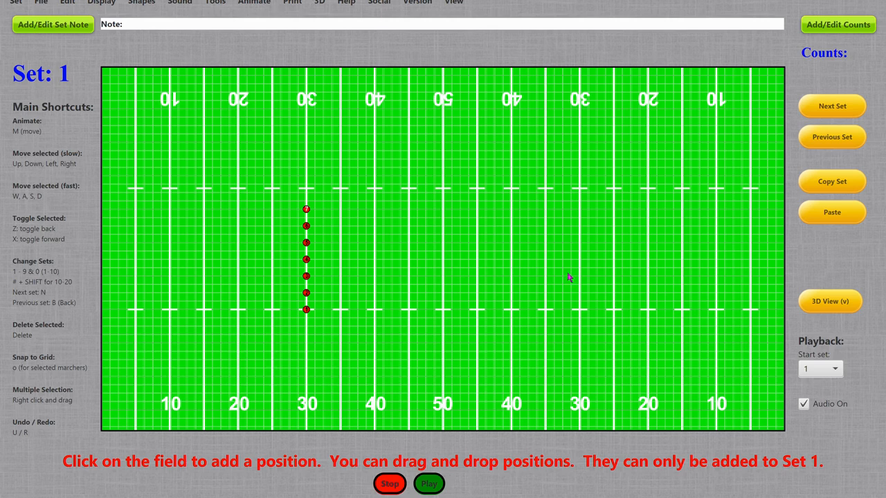
Open the 3D view of the drill and zoom in and back out on the field
{"action": "left_click", "coordinate": [846, 305]}
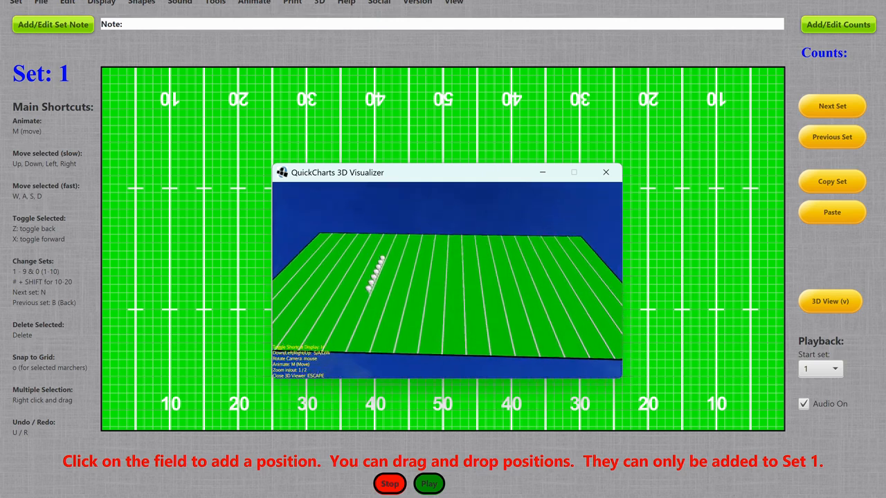
{"action": "key", "text": "1"}
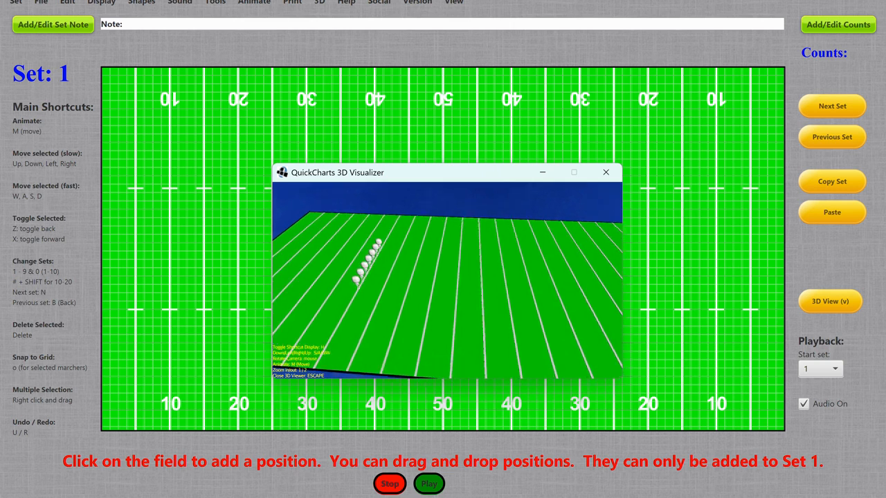
{"action": "key", "text": "2"}
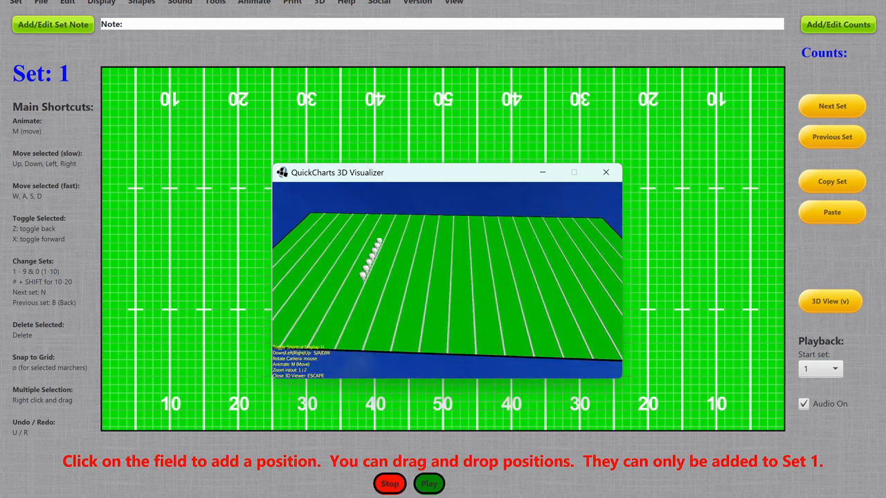
Toggle the shortcut display in the 3D visualizer off and on several times, and close the visualizer
{"action": "key", "text": "h"}
{"action": "key", "text": "h"}
{"action": "key", "text": "h"}
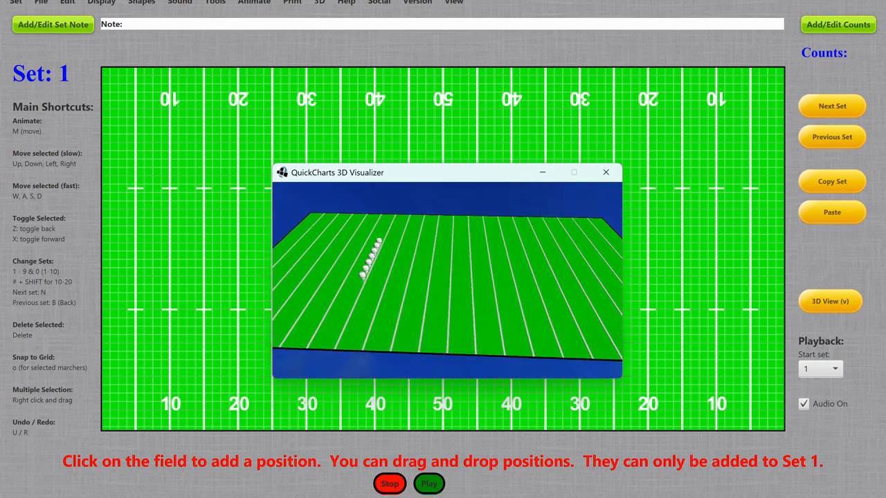
{"action": "key", "text": "h"}
{"action": "key", "text": "h"}
{"action": "key", "text": "h"}
{"action": "key", "text": "h"}
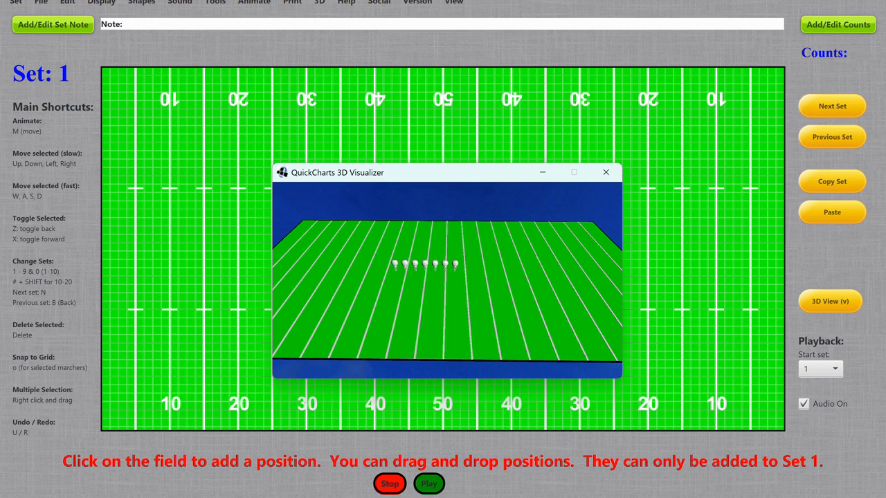
{"action": "key", "text": "Escape"}
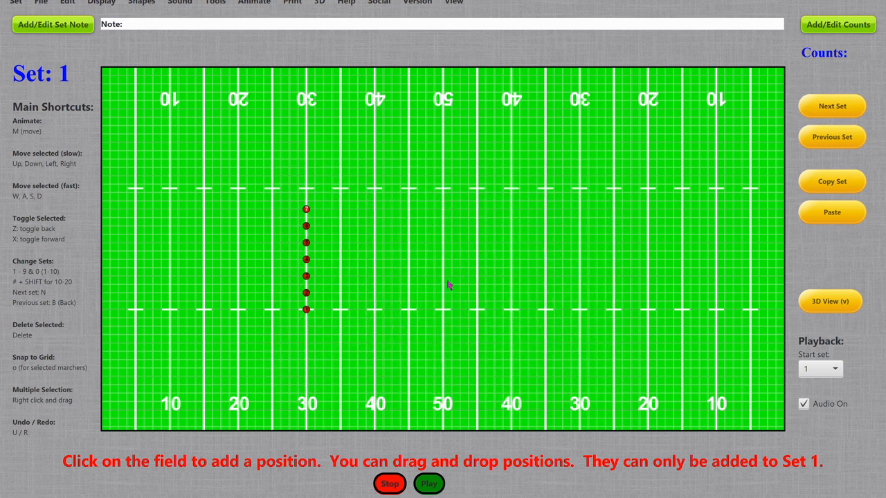
Set the playback start set to 2, animate the drill in the 3D view, and close the visualizer
{"action": "left_click", "coordinate": [830, 369]}
{"action": "left_click", "coordinate": [823, 213]}
{"action": "key", "text": "v"}
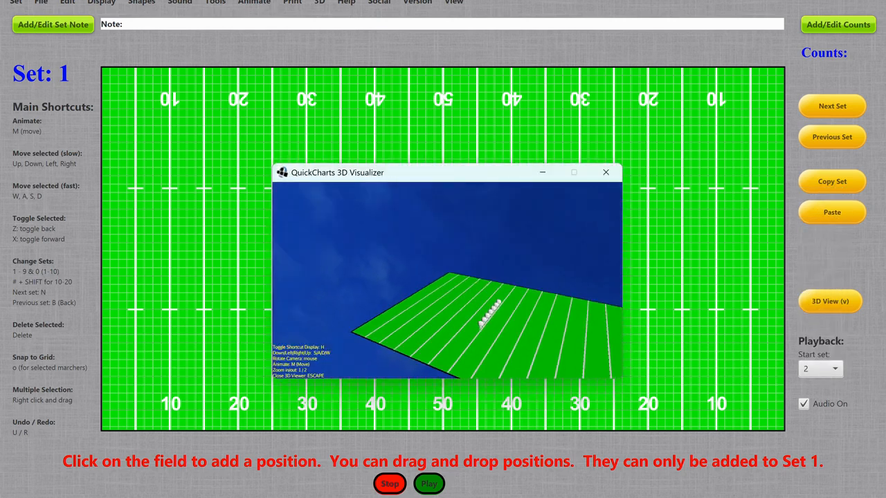
{"action": "key", "text": "m"}
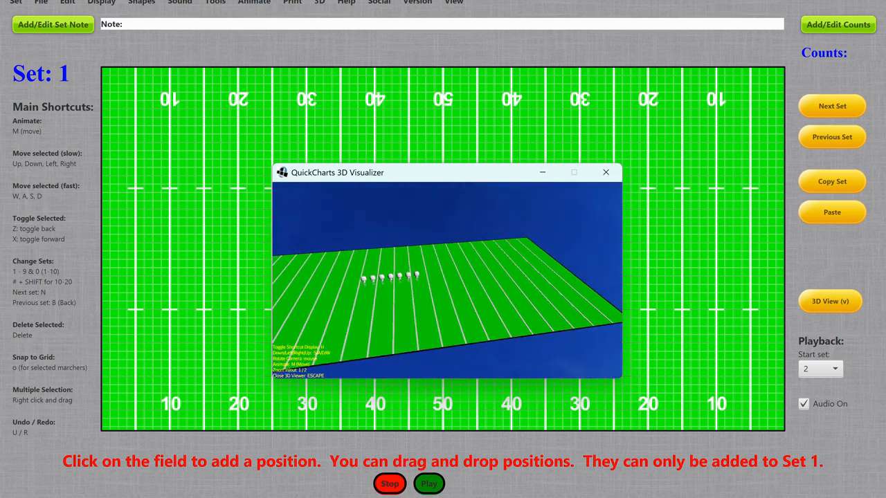
{"action": "key", "text": "Escape"}
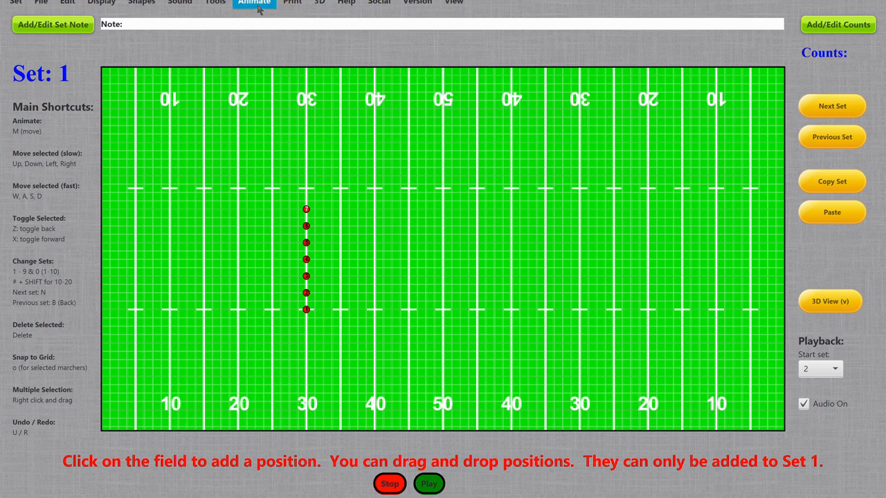
Change the 3D model style to Minion, animate the drill in the 3D view, and close the visualizer
{"action": "left_click", "coordinate": [320, 3]}
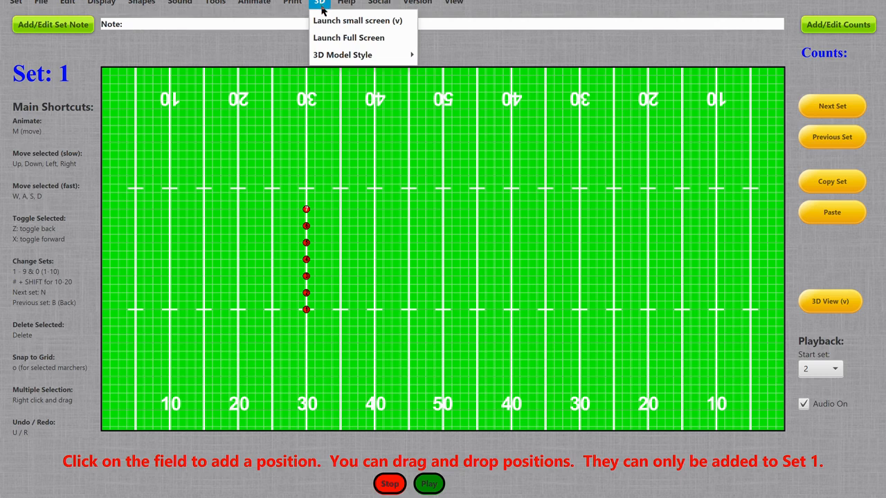
{"action": "mouse_move", "coordinate": [341, 52]}
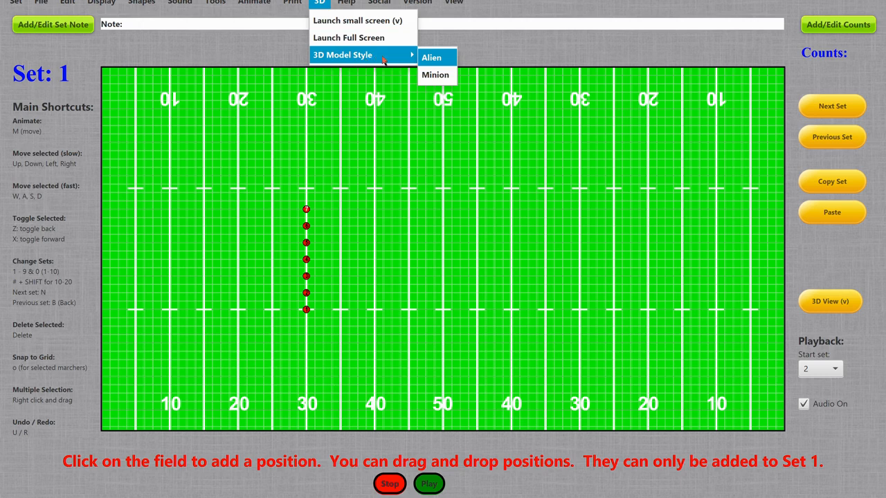
{"action": "left_click", "coordinate": [441, 75]}
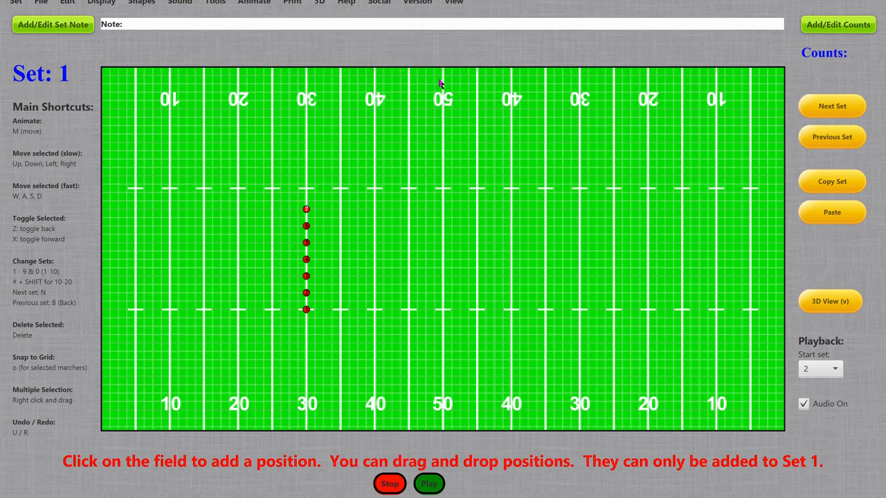
{"action": "key", "text": "v"}
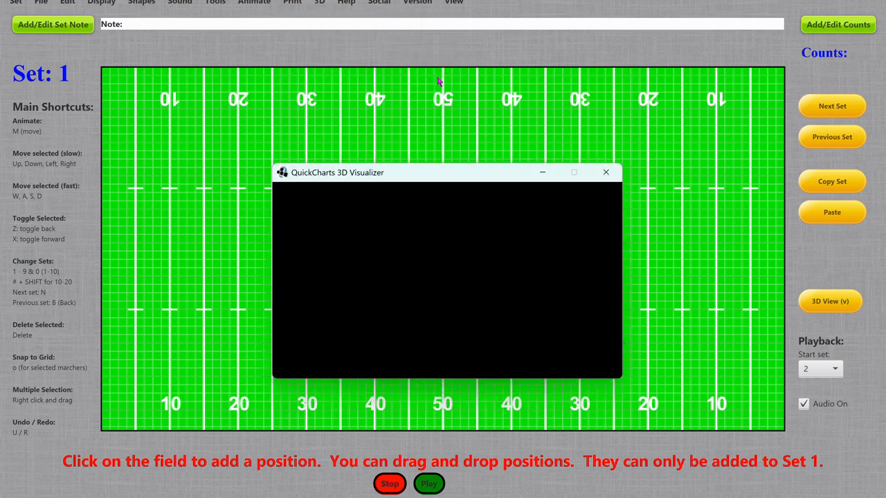
{"action": "key", "text": "m"}
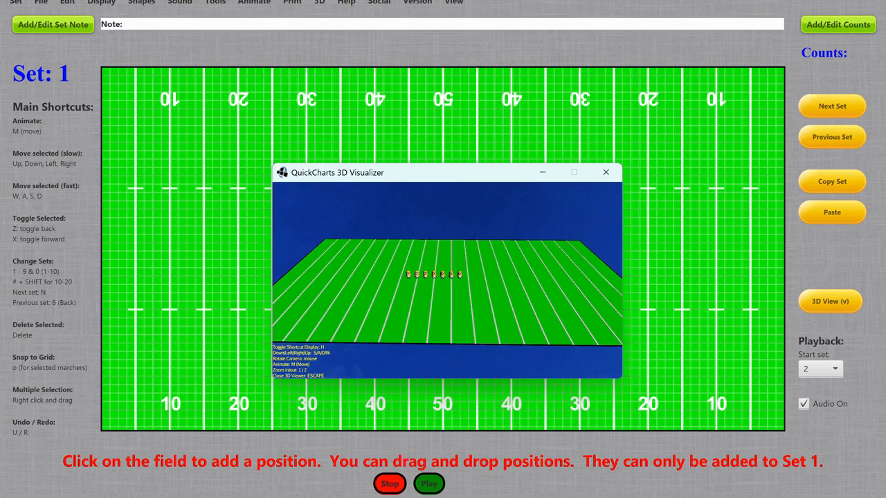
{"action": "key", "text": "Escape"}
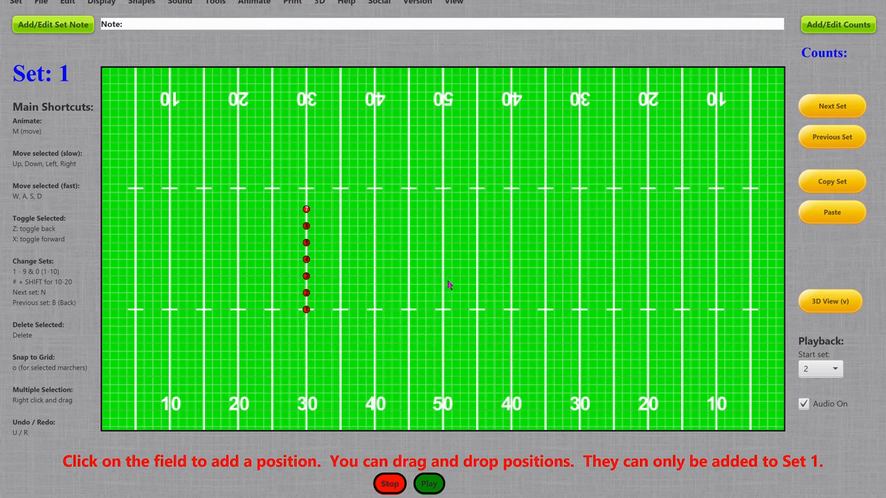
Launch the small-screen 3D view to look over the field with the Minion models, and close it
{"action": "left_click", "coordinate": [319, 4]}
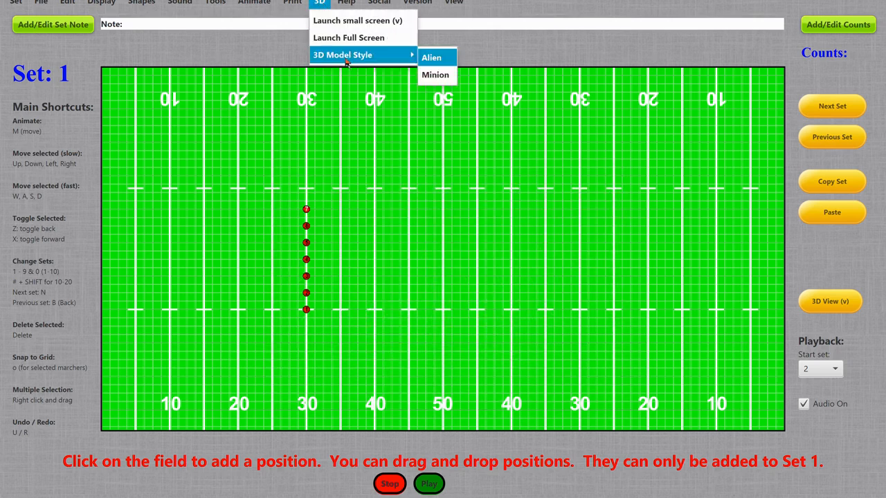
{"action": "left_click", "coordinate": [363, 25]}
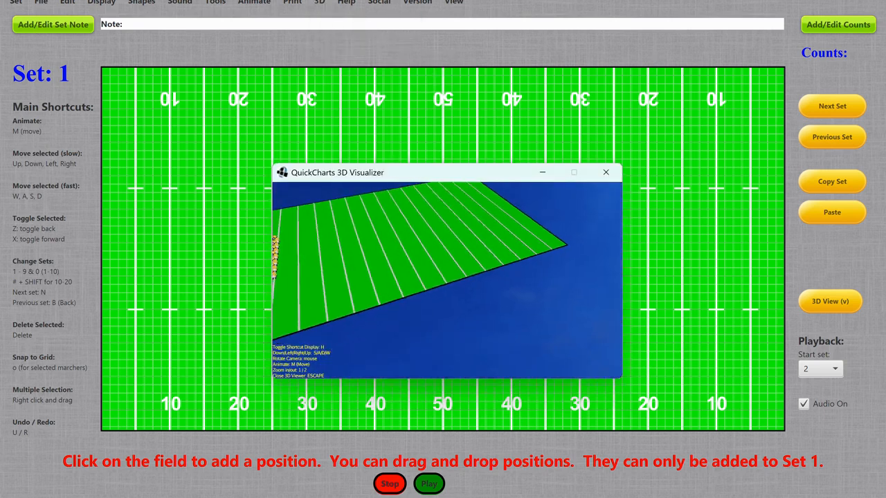
{"action": "key", "text": "Escape"}
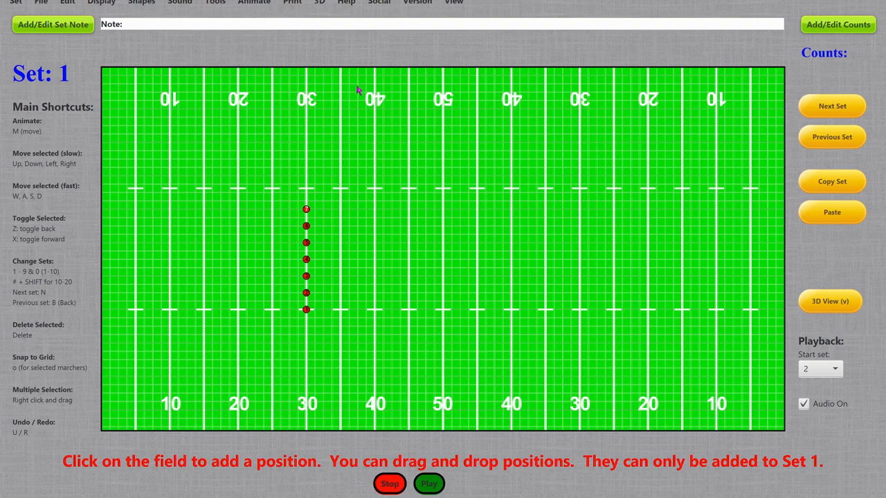
{"action": "left_click", "coordinate": [318, 3]}
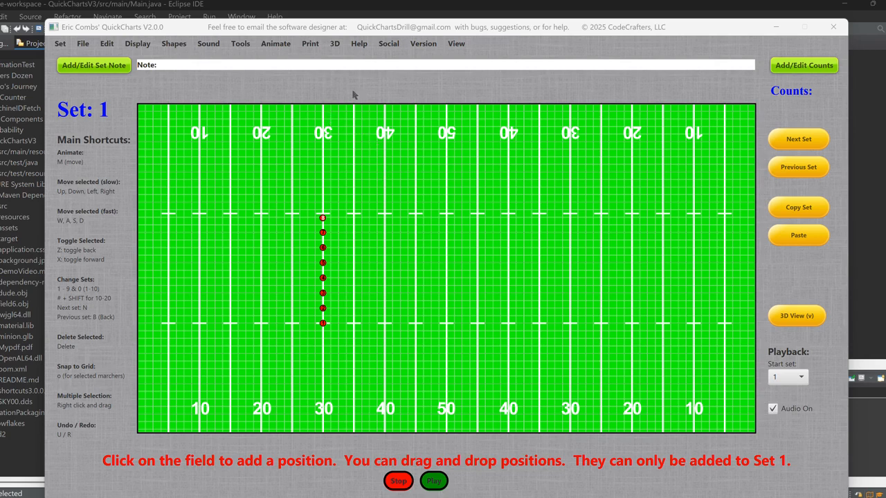
Display the field in full screen, exit that mode, and enter it again
{"action": "left_click", "coordinate": [455, 44]}
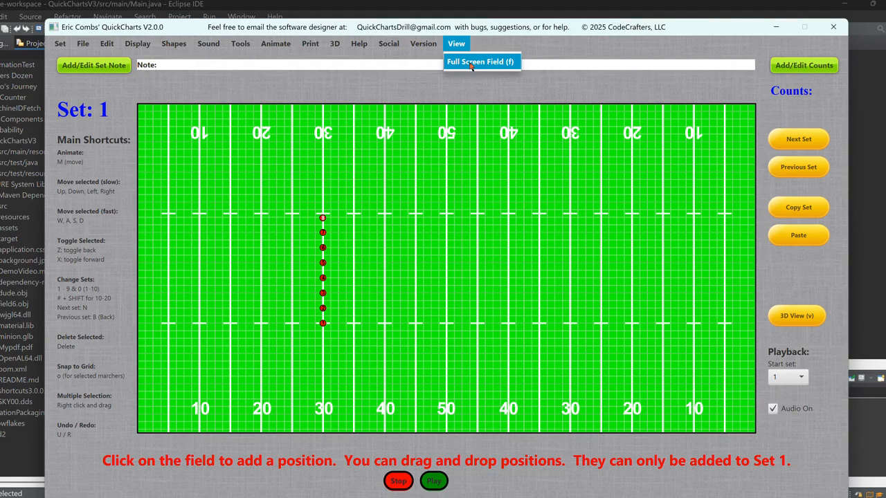
{"action": "left_click", "coordinate": [477, 62]}
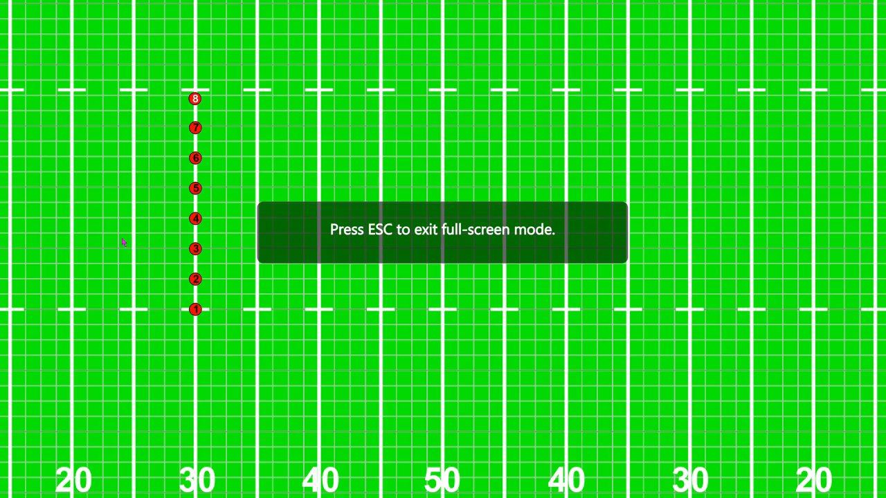
{"action": "key", "text": "Escape"}
{"action": "key", "text": "f"}
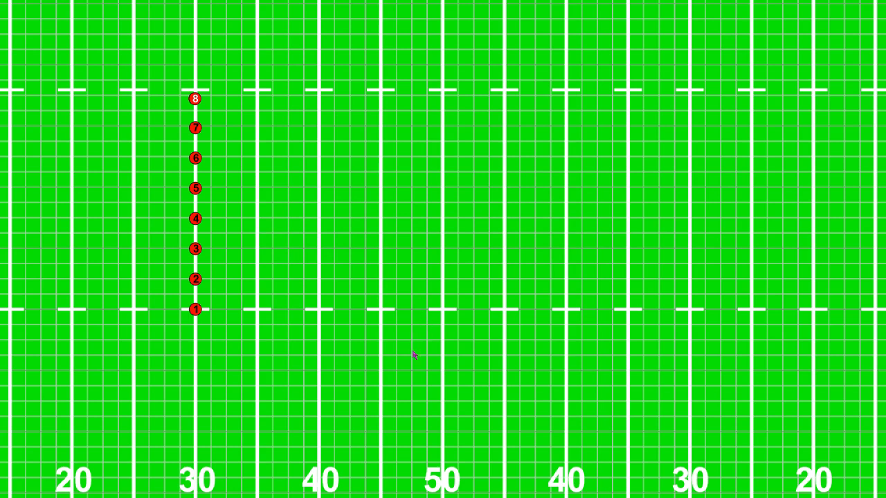
Zoom in and out repeatedly on the full-screen field to view the positions at different sizes
{"action": "scroll", "coordinate": [404, 386], "scroll_direction": "up", "scroll_amount": 1}
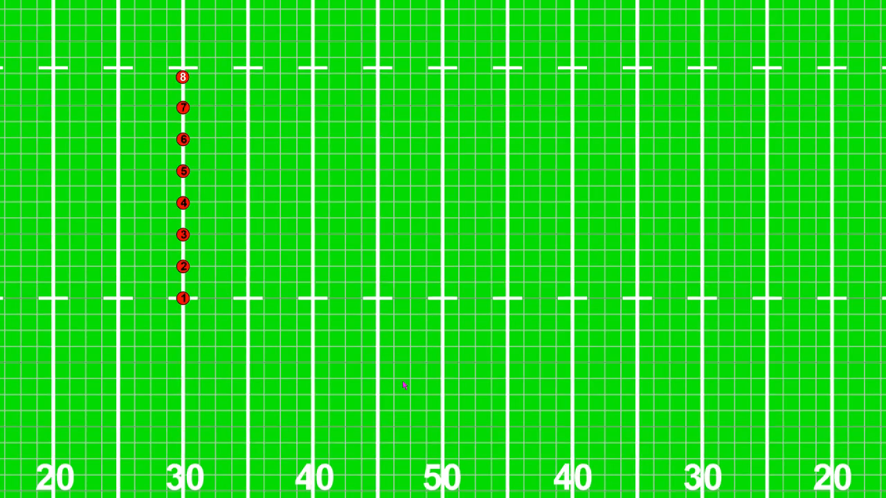
{"action": "scroll", "coordinate": [404, 386], "scroll_direction": "up", "scroll_amount": 8}
{"action": "scroll", "coordinate": [404, 385], "scroll_direction": "down", "scroll_amount": 2}
{"action": "scroll", "coordinate": [404, 385], "scroll_direction": "down", "scroll_amount": 10}
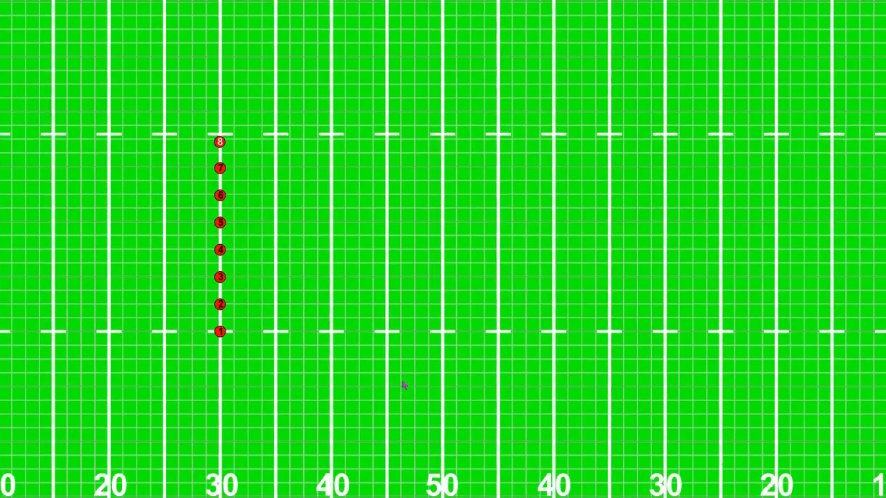
{"action": "scroll", "coordinate": [404, 386], "scroll_direction": "down", "scroll_amount": 2}
{"action": "scroll", "coordinate": [404, 386], "scroll_direction": "up", "scroll_amount": 6}
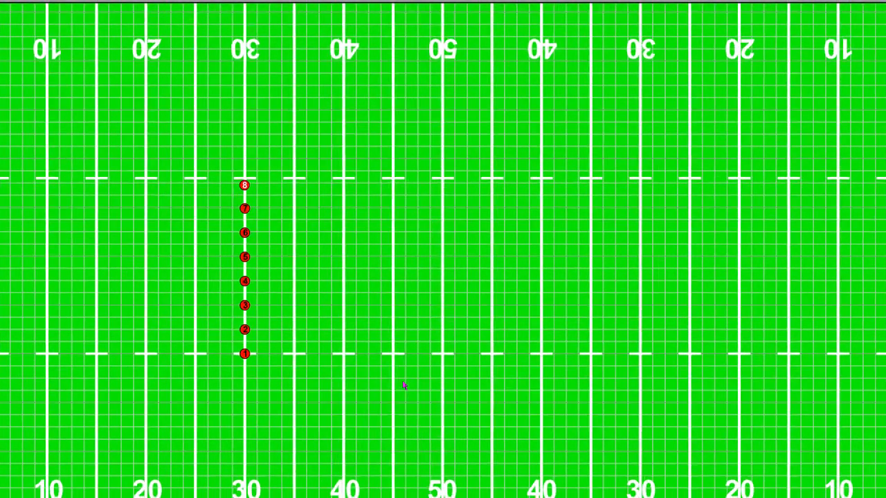
{"action": "scroll", "coordinate": [404, 386], "scroll_direction": "up", "scroll_amount": 1}
{"action": "scroll", "coordinate": [404, 385], "scroll_direction": "up", "scroll_amount": 4}
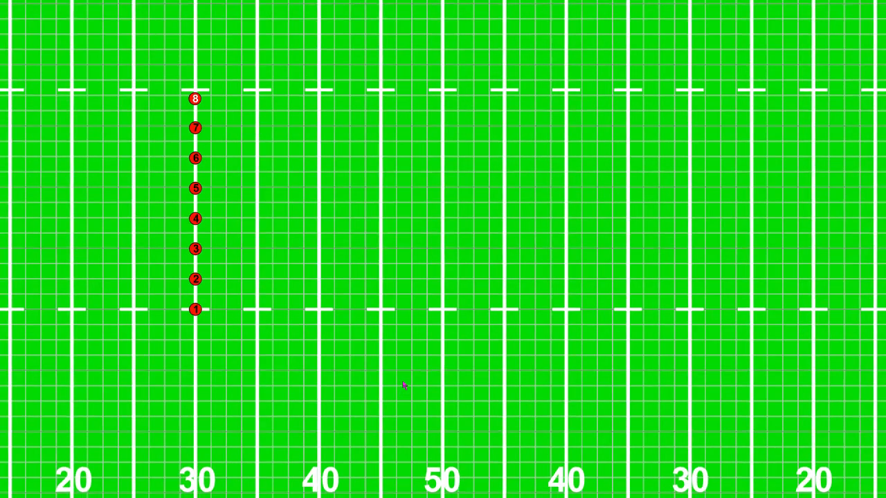
{"action": "scroll", "coordinate": [404, 386], "scroll_direction": "down", "scroll_amount": 1}
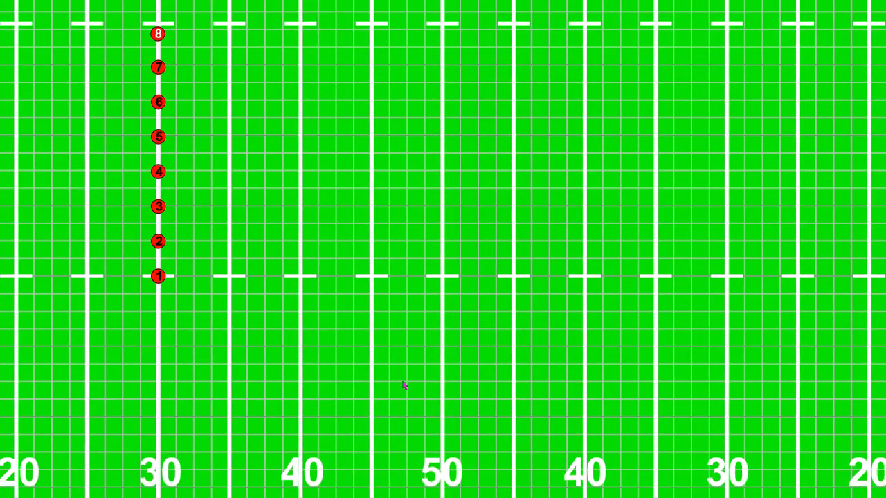
{"action": "scroll", "coordinate": [404, 386], "scroll_direction": "down", "scroll_amount": 3}
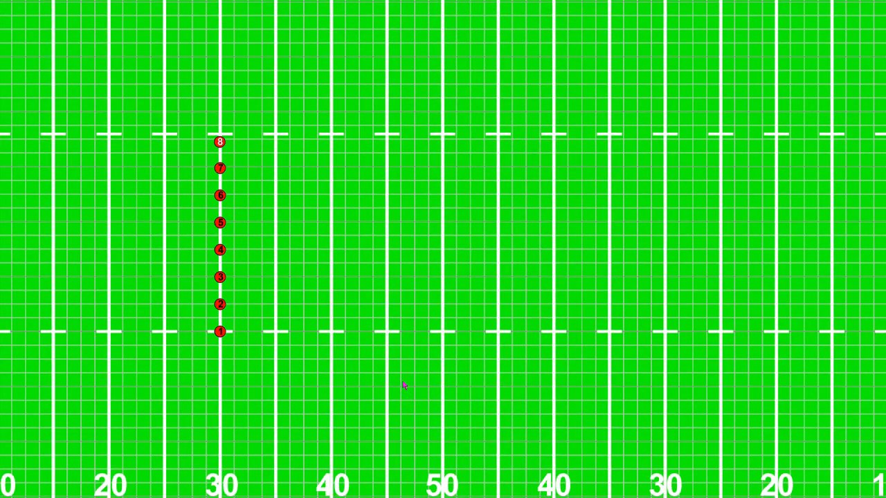
{"action": "scroll", "coordinate": [404, 385], "scroll_direction": "up", "scroll_amount": 2}
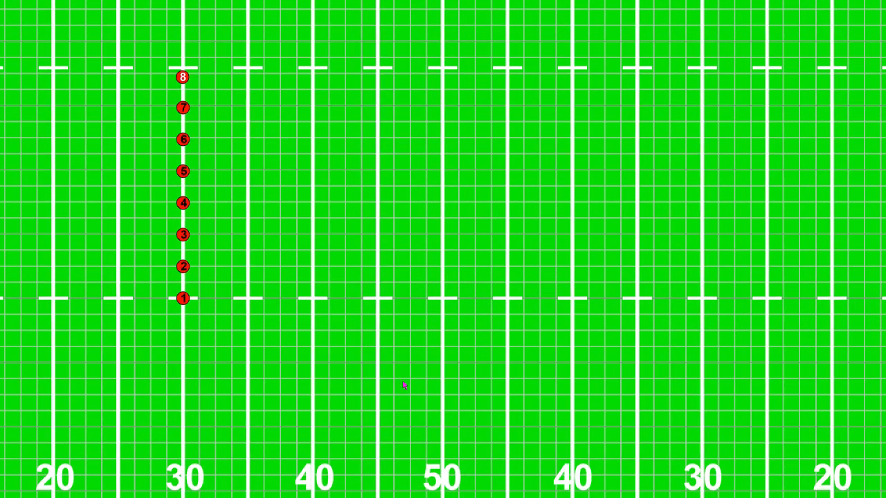
{"action": "scroll", "coordinate": [404, 385], "scroll_direction": "down", "scroll_amount": 3}
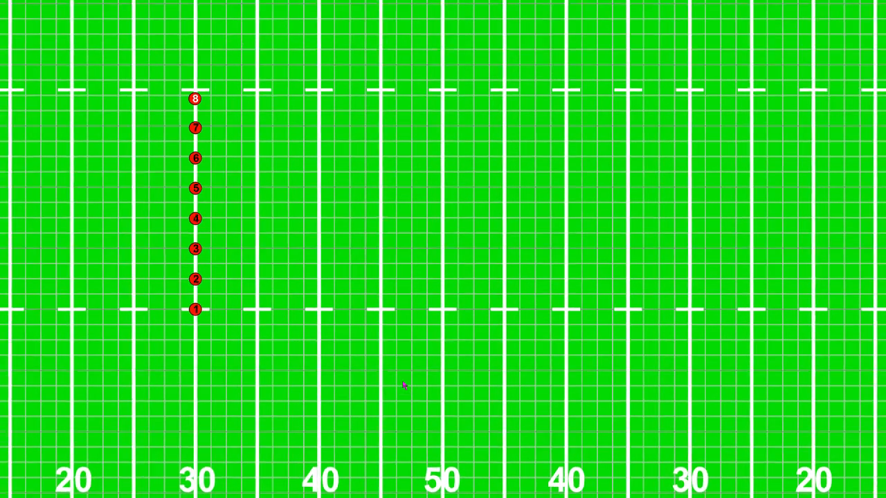
{"action": "scroll", "coordinate": [404, 385], "scroll_direction": "up", "scroll_amount": 3}
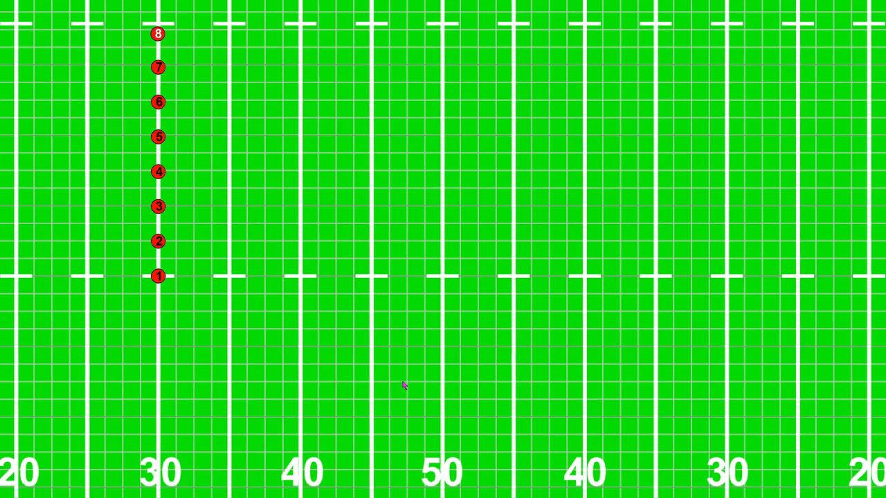
{"action": "scroll", "coordinate": [404, 385], "scroll_direction": "up", "scroll_amount": 3}
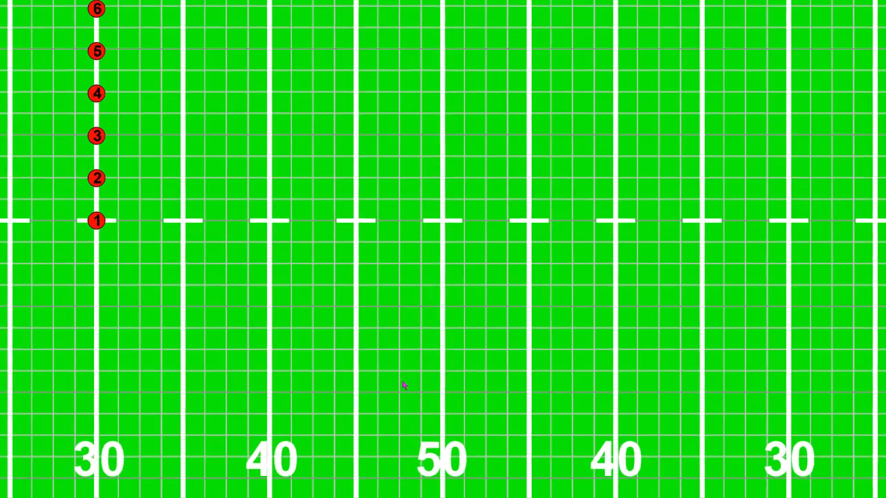
{"action": "scroll", "coordinate": [404, 386], "scroll_direction": "down", "scroll_amount": 3}
{"action": "scroll", "coordinate": [404, 385], "scroll_direction": "up", "scroll_amount": 3}
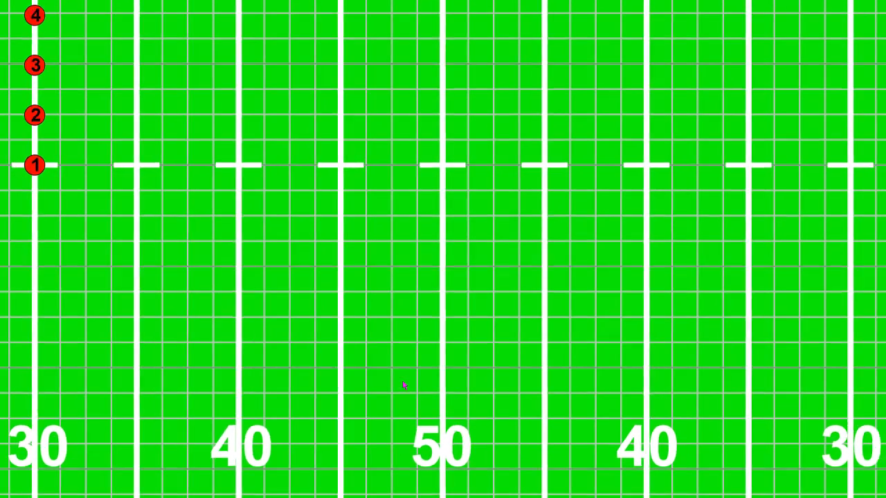
{"action": "scroll", "coordinate": [404, 386], "scroll_direction": "down", "scroll_amount": 2}
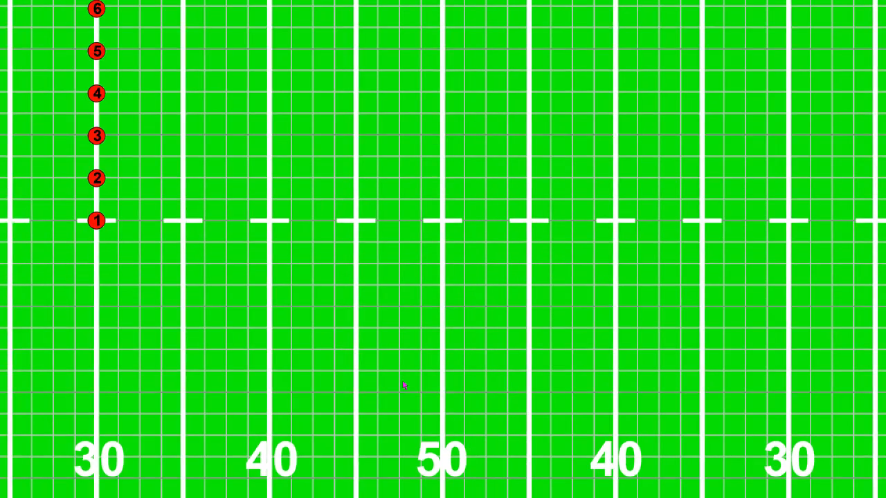
{"action": "left_click_drag", "start_coordinate": [96, 221], "coordinate": [446, 394]}
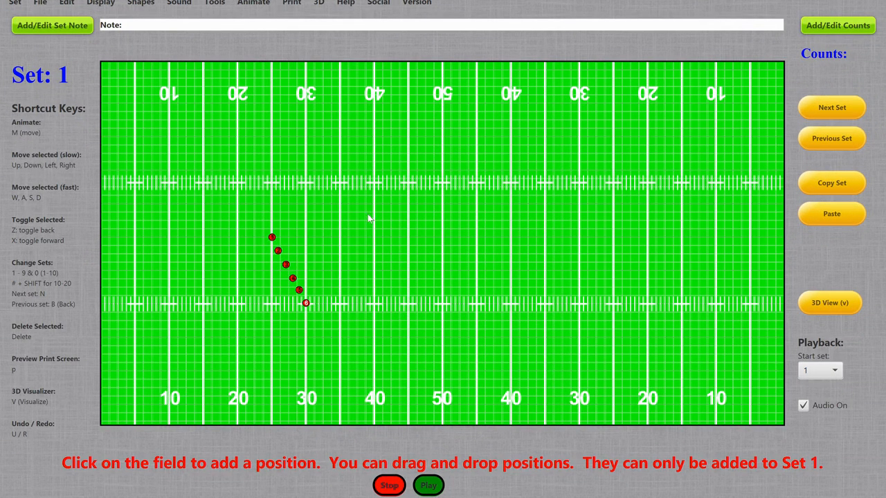
Load the EIU WAV file from the Downloads folder as the drill audio, and play and stop it
{"action": "left_click", "coordinate": [180, 5]}
{"action": "left_click", "coordinate": [189, 21]}
{"action": "scroll", "coordinate": [60, 137], "scroll_direction": "up", "scroll_amount": 5}
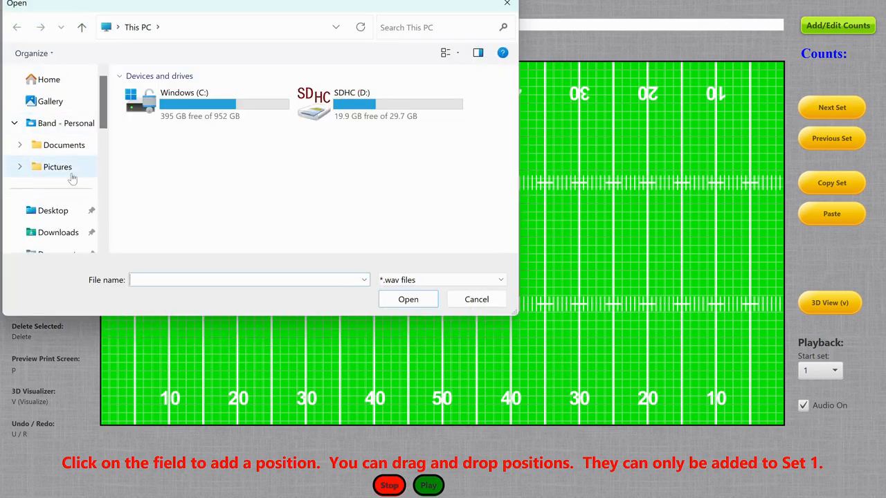
{"action": "left_click", "coordinate": [61, 233]}
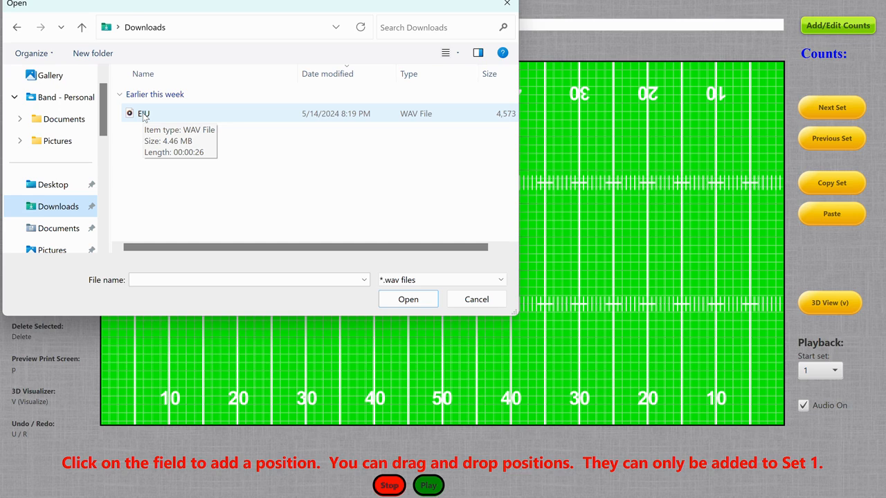
{"action": "double_click", "coordinate": [143, 115]}
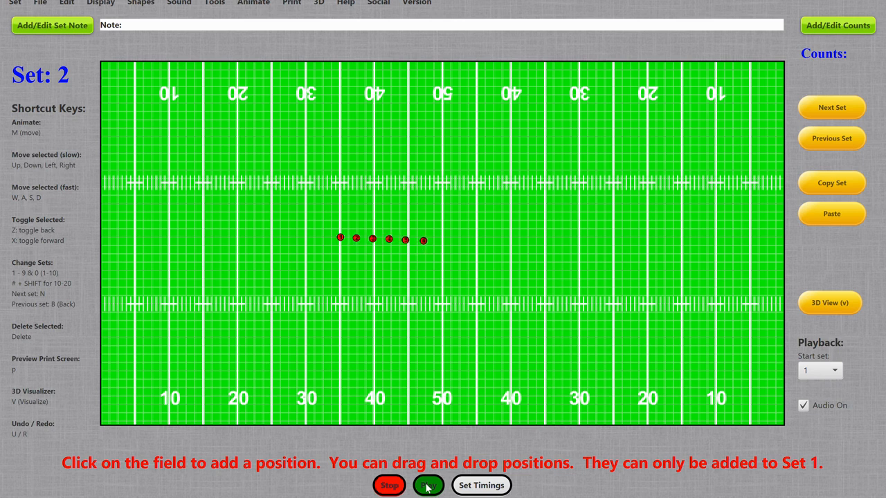
{"action": "left_click", "coordinate": [391, 487]}
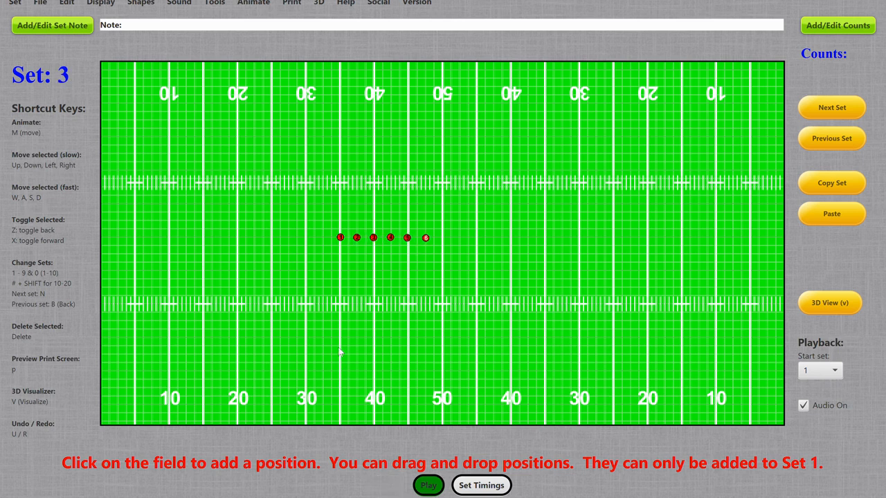
Browse the Downloads folder for WAV files in the drill audio chooser, cancel it, and reopen the chooser
{"action": "left_click", "coordinate": [179, 2]}
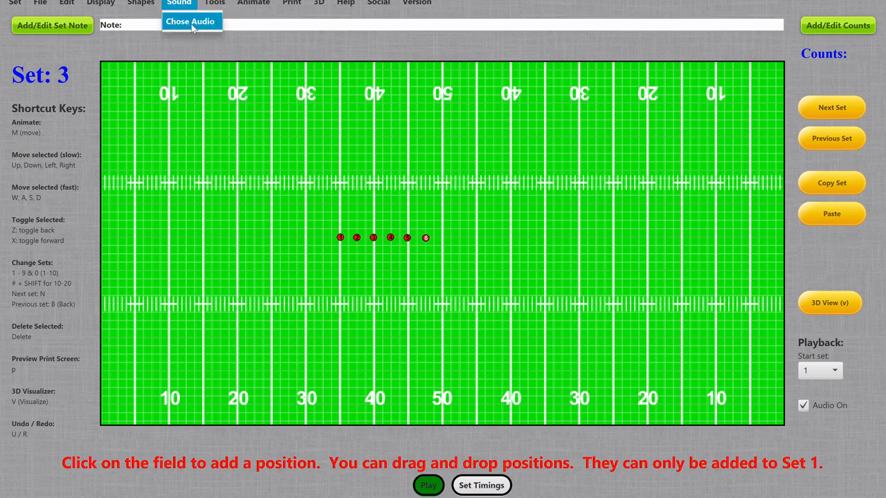
{"action": "left_click", "coordinate": [190, 21]}
{"action": "scroll", "coordinate": [48, 183], "scroll_direction": "up", "scroll_amount": 5}
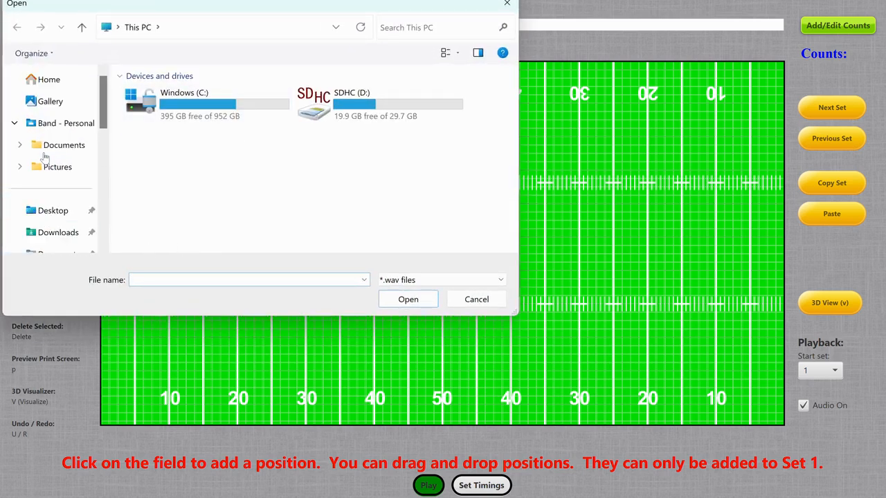
{"action": "left_click", "coordinate": [58, 233]}
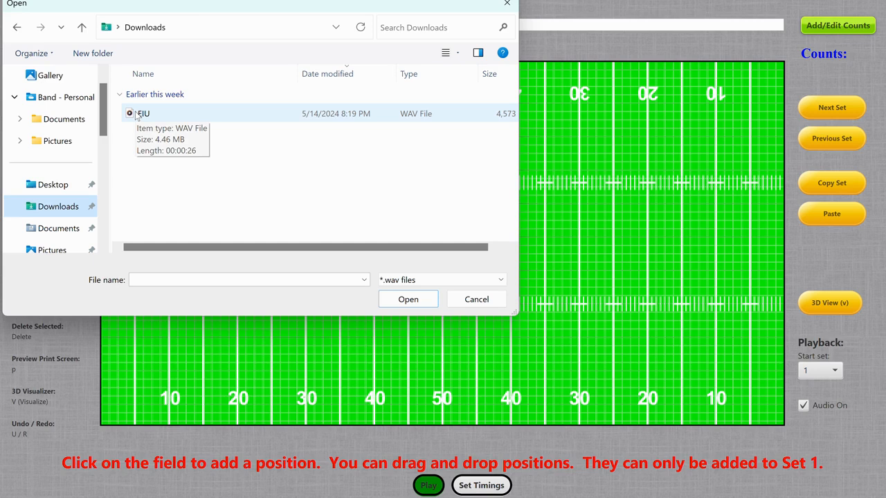
{"action": "left_click", "coordinate": [476, 301]}
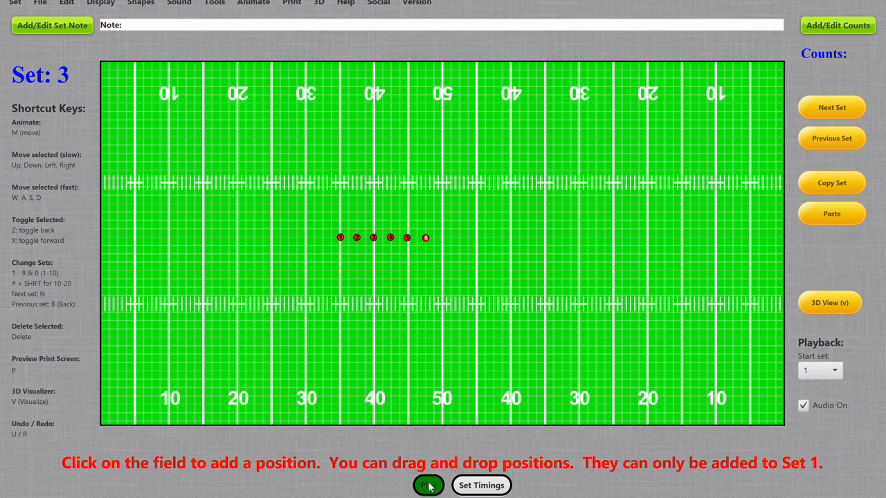
{"action": "left_click", "coordinate": [172, 4]}
{"action": "left_click", "coordinate": [184, 22]}
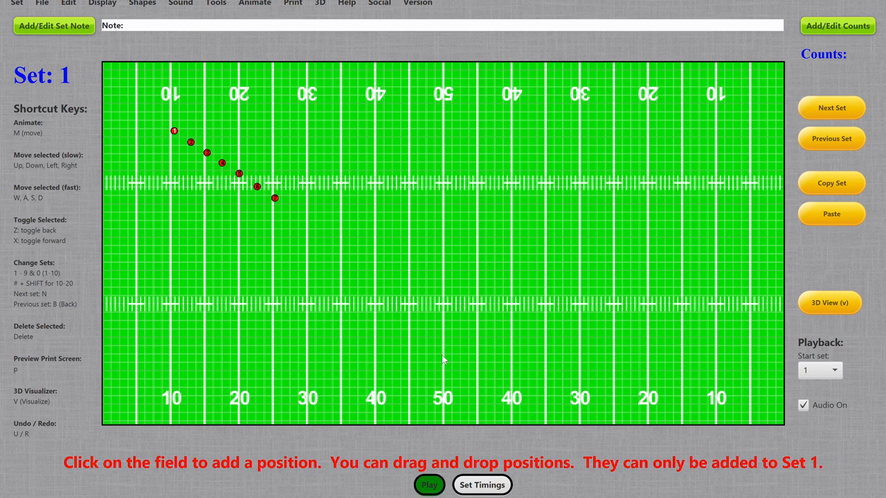
Open the Set Timings window to view its recording instructions and close it, twice
{"action": "left_click", "coordinate": [462, 485]}
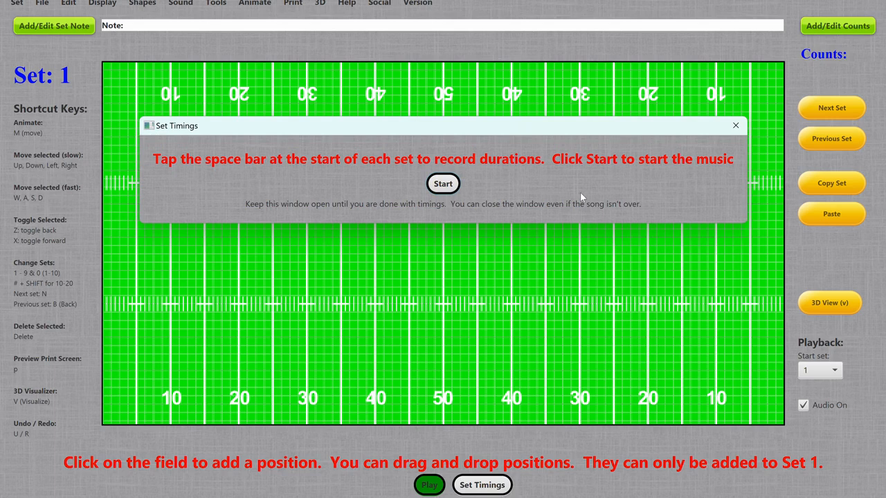
{"action": "left_click", "coordinate": [445, 188]}
{"action": "left_click", "coordinate": [734, 126]}
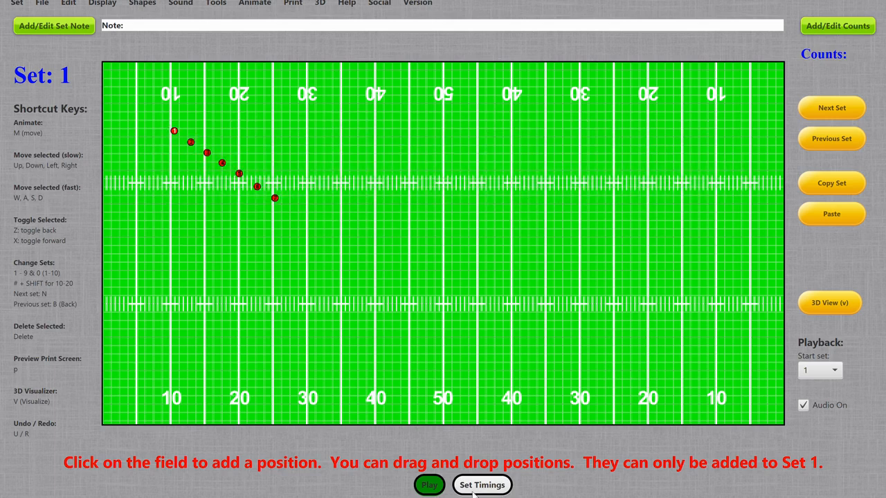
{"action": "left_click", "coordinate": [477, 486]}
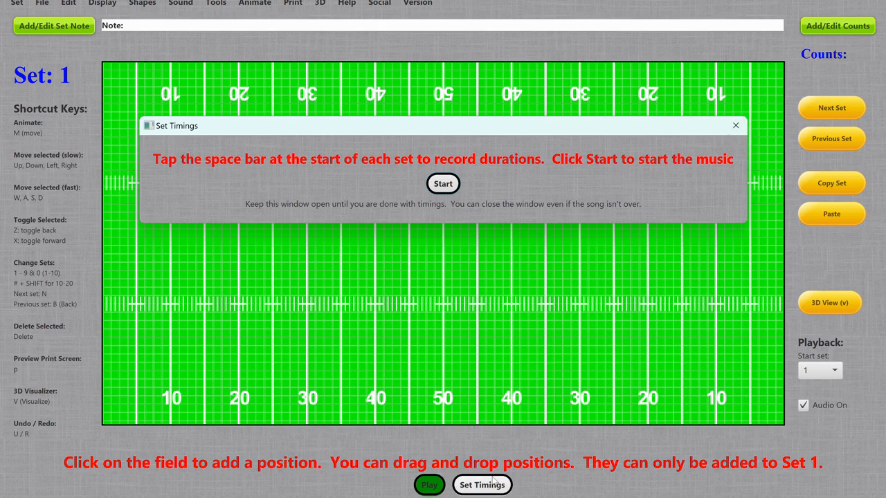
{"action": "left_click", "coordinate": [734, 127]}
Record the set durations against the music in the Set Timings window, and play the drill briefly to check the timings
{"action": "left_click", "coordinate": [487, 487]}
{"action": "left_click", "coordinate": [440, 188]}
{"action": "left_click", "coordinate": [440, 188]}
{"action": "left_click", "coordinate": [440, 188]}
{"action": "left_click", "coordinate": [439, 189]}
{"action": "left_click", "coordinate": [439, 189]}
{"action": "key", "text": "space"}
{"action": "key", "text": "space"}
{"action": "key", "text": "space"}
{"action": "left_click", "coordinate": [736, 127]}
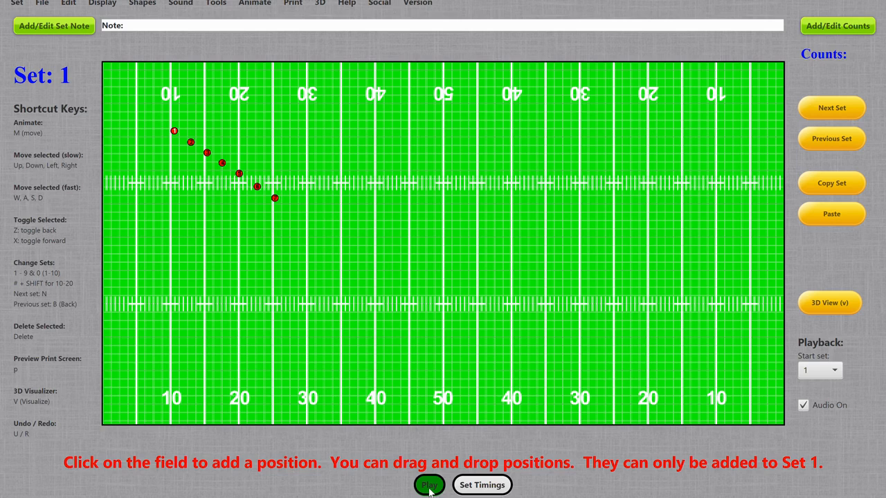
{"action": "left_click", "coordinate": [429, 488]}
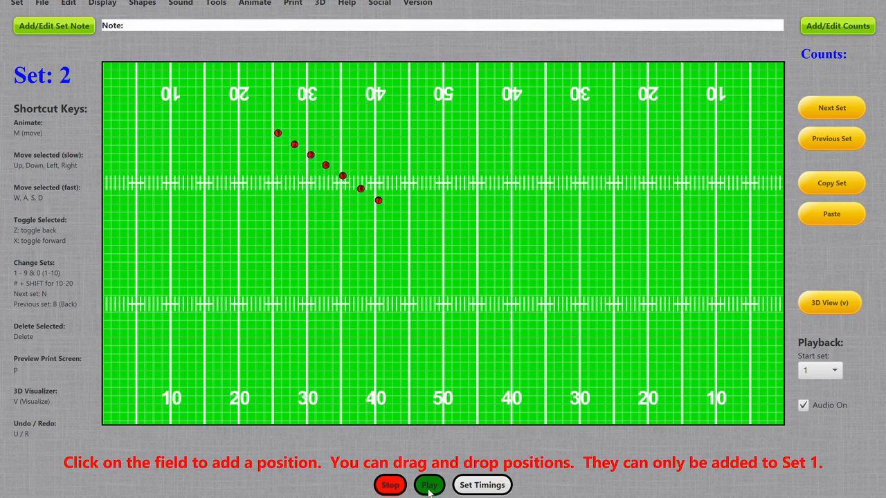
{"action": "left_click", "coordinate": [390, 486]}
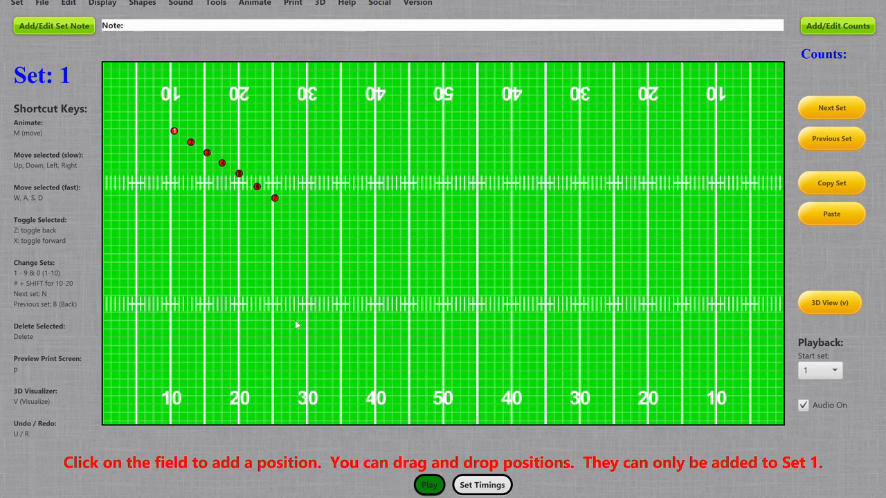
In Set 7, move positions 2 to 7 into an evenly spaced horizontal row with position 1, from the 25 to the 40 yard line
{"action": "key", "text": "n"}
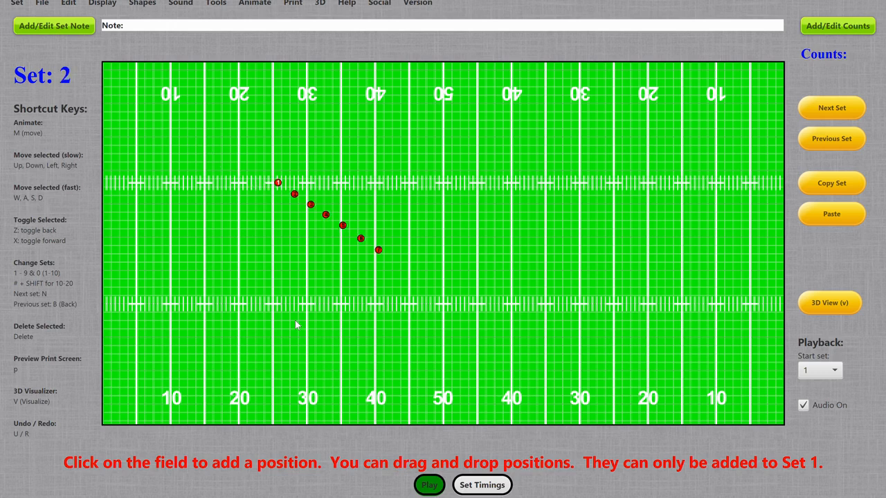
{"action": "key", "text": "n"}
{"action": "key", "text": "n"}
{"action": "key", "text": "n"}
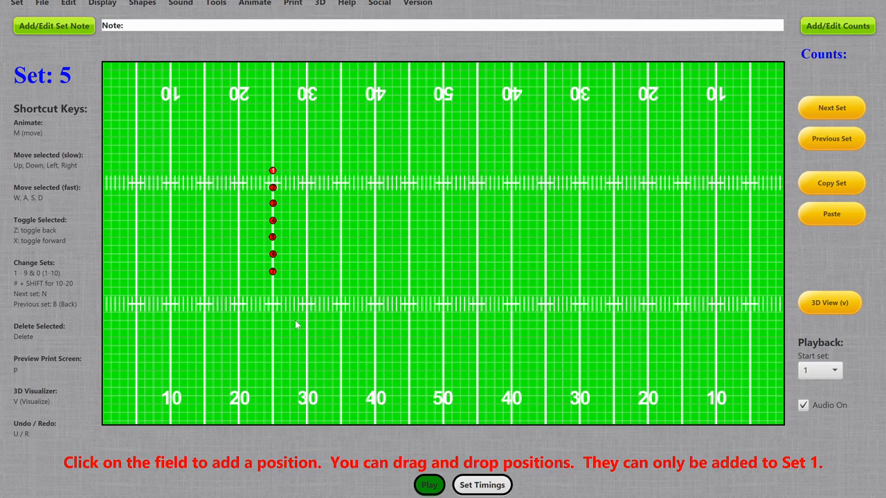
{"action": "key", "text": "n"}
{"action": "key", "text": "n"}
{"action": "left_click_drag", "start_coordinate": [273, 191], "coordinate": [289, 171]}
{"action": "left_click_drag", "start_coordinate": [273, 204], "coordinate": [307, 173]}
{"action": "left_click_drag", "start_coordinate": [274, 222], "coordinate": [326, 175]}
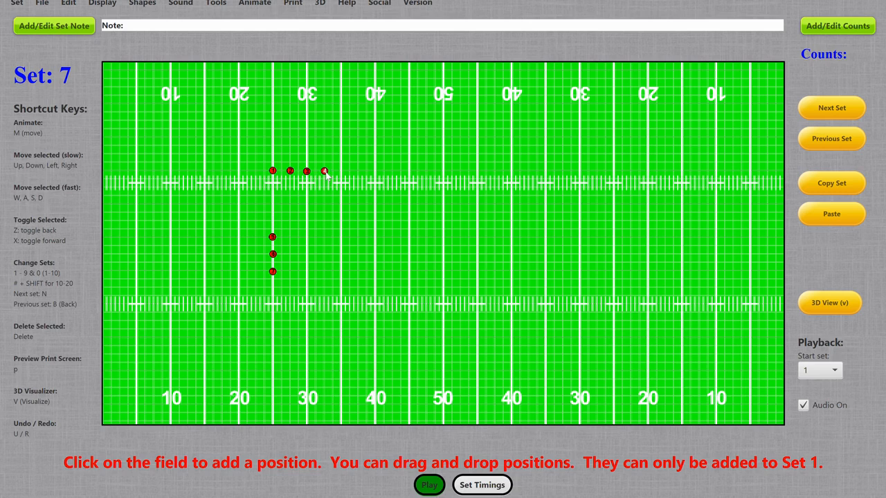
{"action": "left_click_drag", "start_coordinate": [273, 238], "coordinate": [342, 172]}
{"action": "mouse_move", "coordinate": [274, 255]}
{"action": "left_mouse_down"}
{"action": "mouse_move", "coordinate": [350, 204]}
{"action": "mouse_move", "coordinate": [361, 175]}
{"action": "left_mouse_up"}
{"action": "left_click_drag", "start_coordinate": [274, 272], "coordinate": [377, 173]}
Play and stop the drill, set the playback start set to 4, and play and stop it from there
{"action": "left_click", "coordinate": [429, 485]}
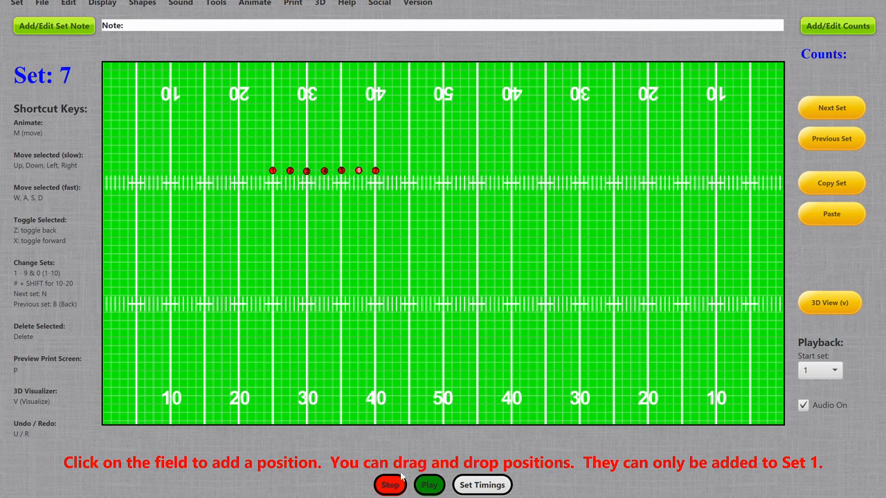
{"action": "left_click", "coordinate": [389, 486]}
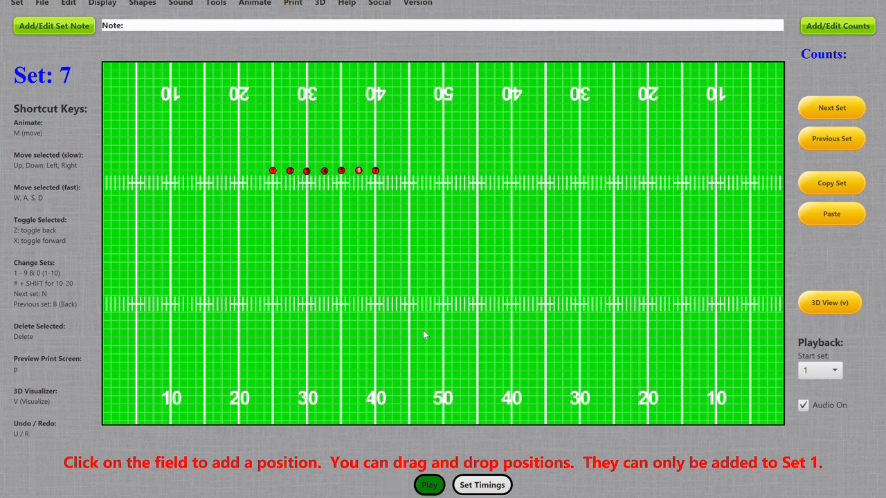
{"action": "left_click", "coordinate": [823, 370]}
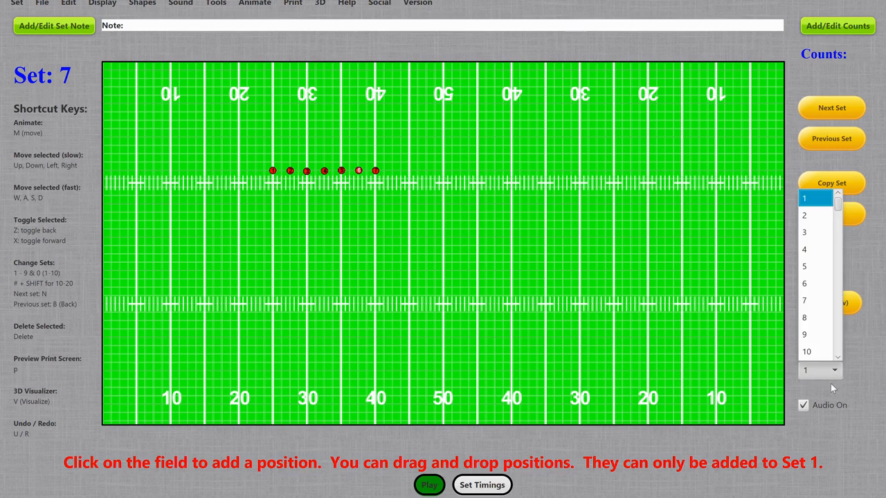
{"action": "left_click", "coordinate": [814, 250]}
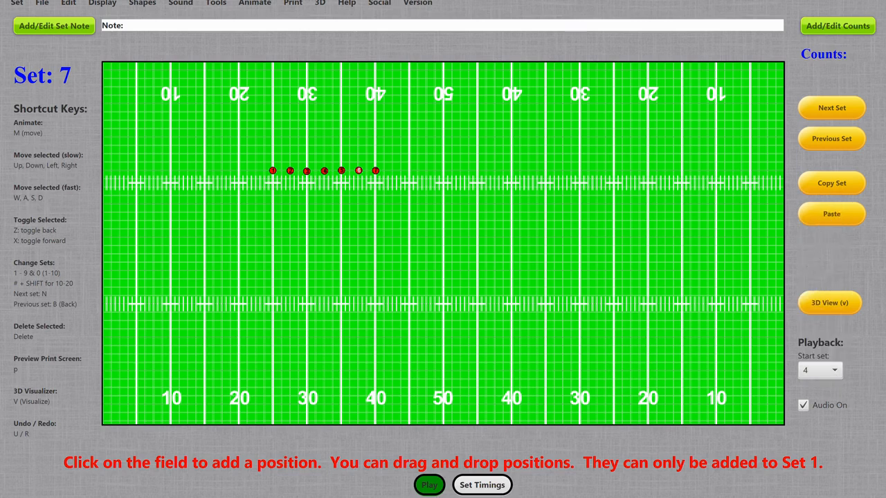
{"action": "left_click", "coordinate": [428, 486]}
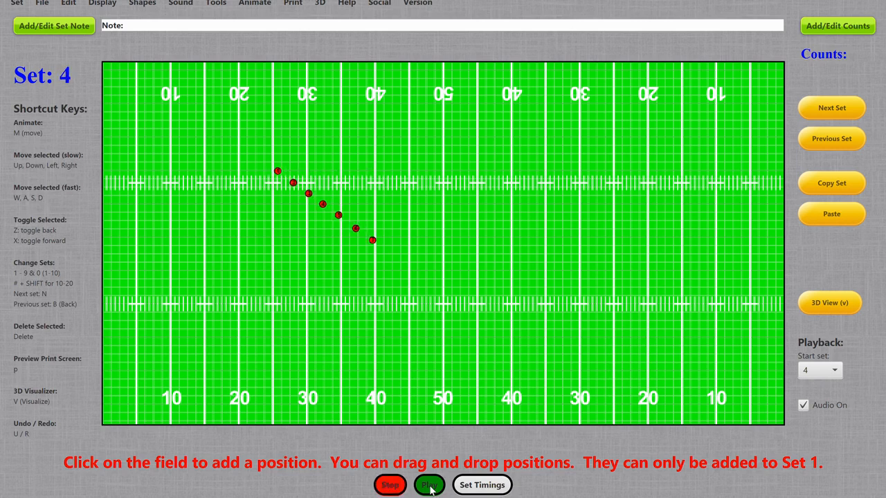
{"action": "left_click", "coordinate": [390, 486]}
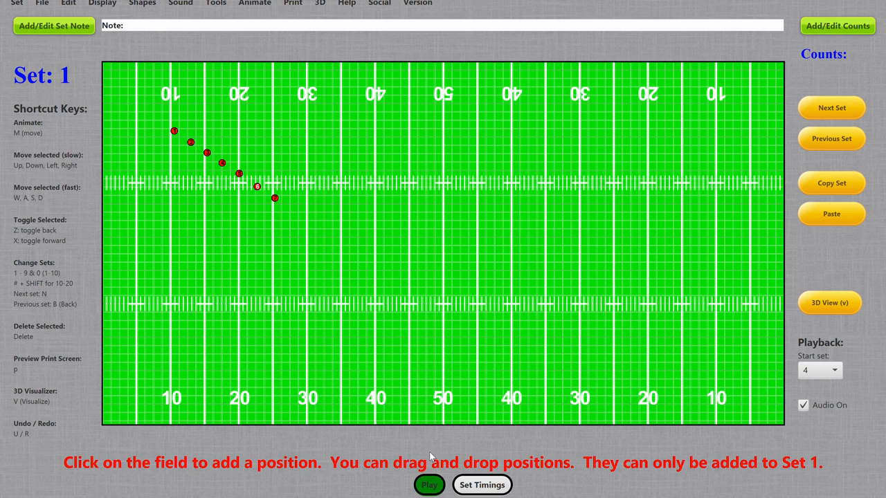
Play the drill animation in the 3D visualizer, close the visualizer, and stop playback
{"action": "key", "text": "v"}
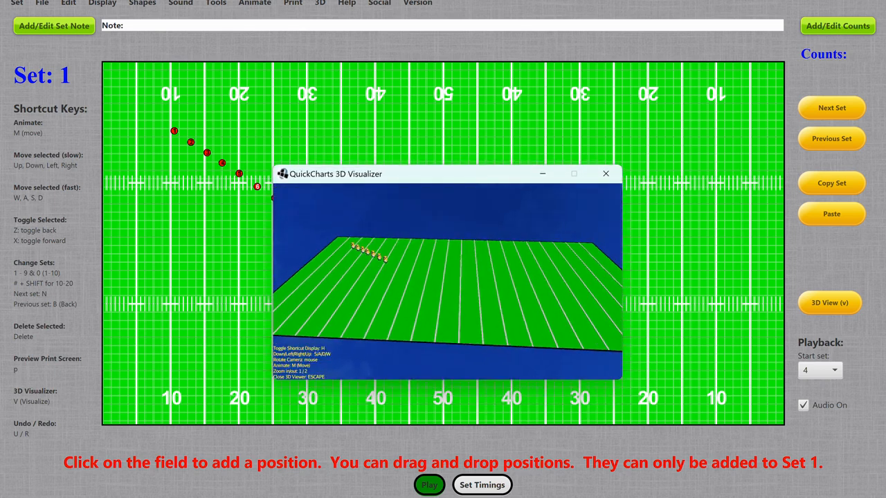
{"action": "key", "text": "m"}
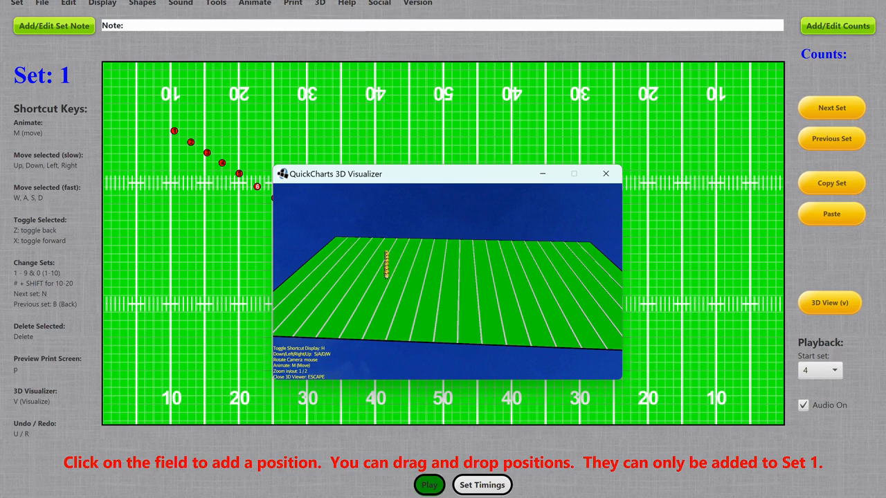
{"action": "key", "text": "Escape"}
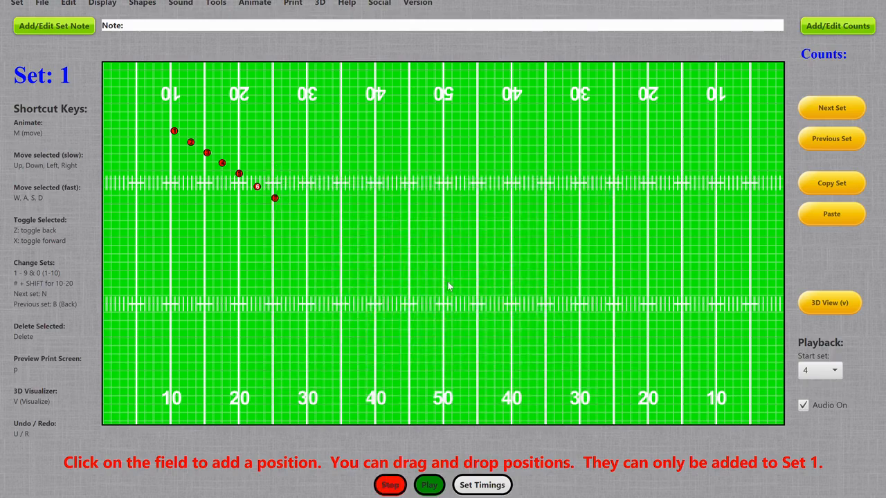
{"action": "left_click", "coordinate": [391, 489]}
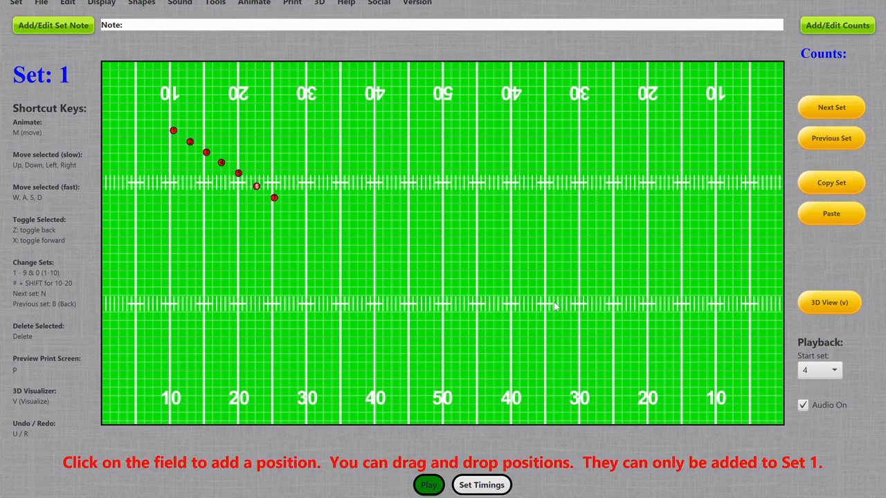
Copy the positions of Set 1 and paste them into Set 8
{"action": "key", "text": "7"}
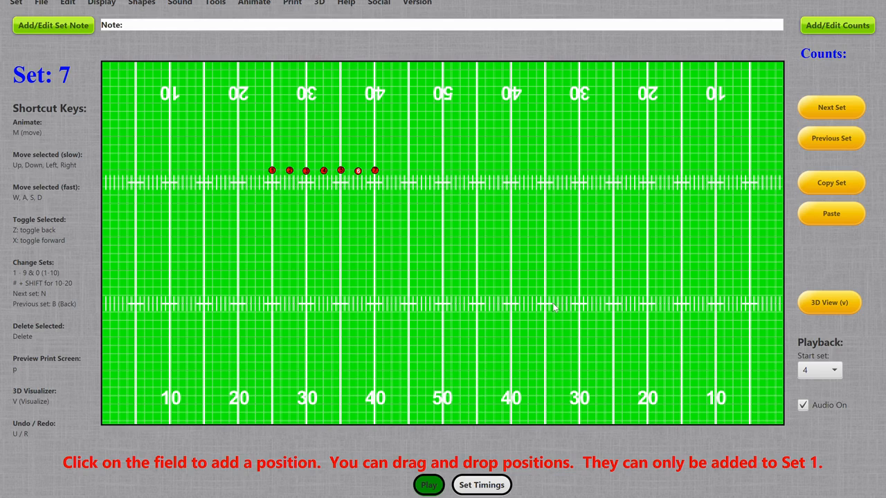
{"action": "key", "text": "1"}
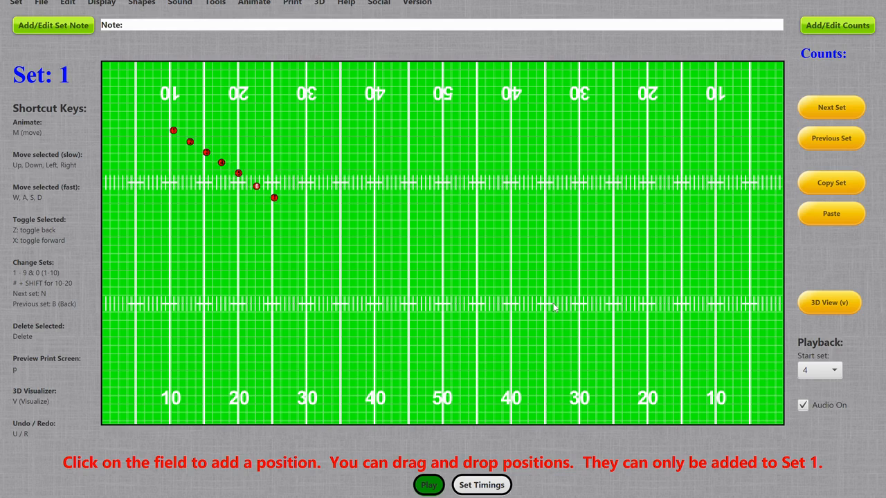
{"action": "left_click", "coordinate": [826, 182]}
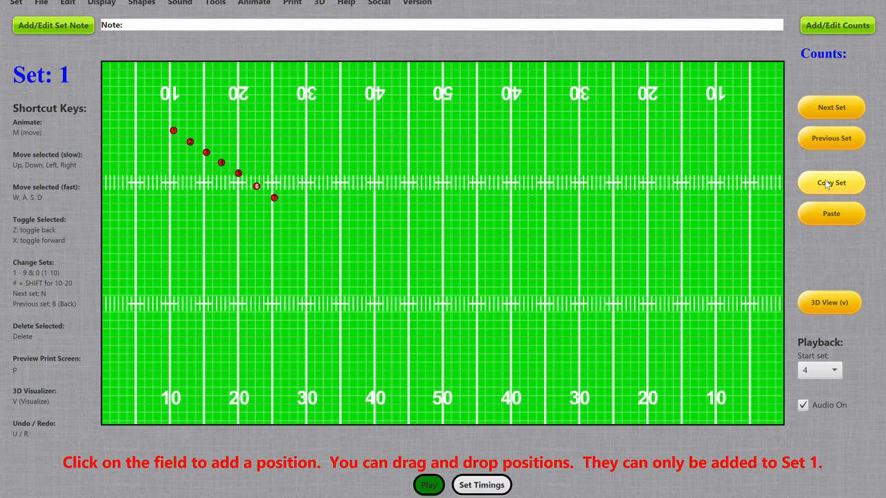
{"action": "key", "text": "8"}
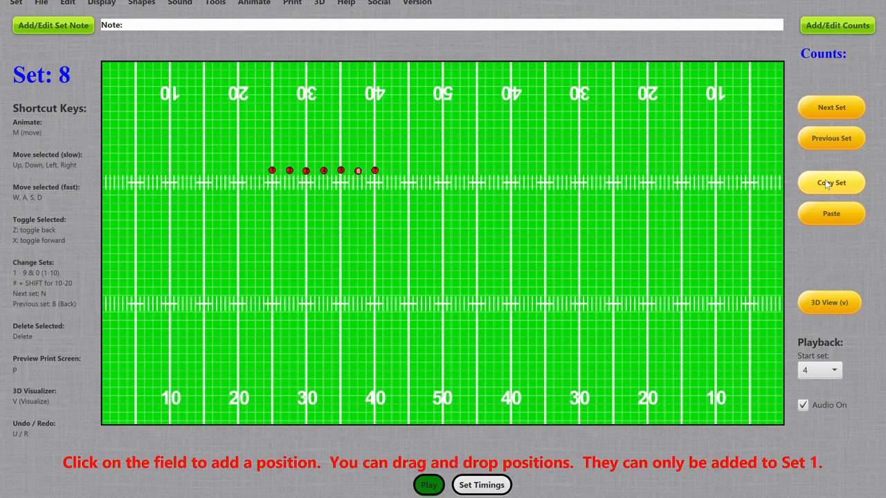
{"action": "left_click", "coordinate": [827, 216]}
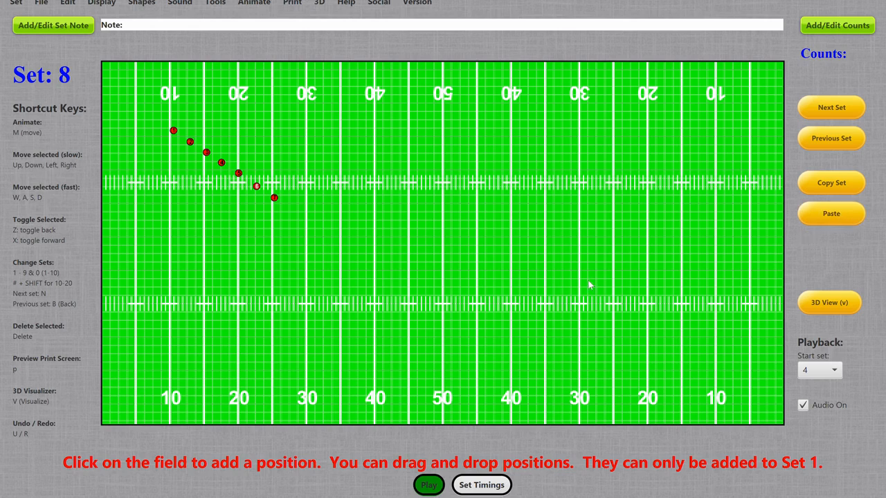
In Set 9, scatter positions 1, 2, 3, 6 and 7 across the field away from the diagonal line
{"action": "key", "text": "1"}
{"action": "key", "text": "8"}
{"action": "key", "text": "9"}
{"action": "left_click_drag", "start_coordinate": [174, 131], "coordinate": [375, 134]}
{"action": "left_click_drag", "start_coordinate": [191, 142], "coordinate": [184, 231]}
{"action": "left_click_drag", "start_coordinate": [206, 152], "coordinate": [492, 422]}
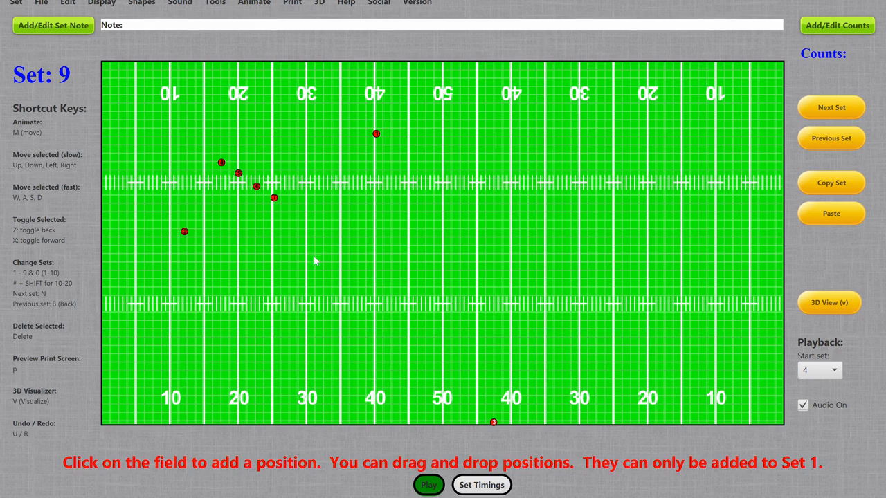
{"action": "left_click_drag", "start_coordinate": [275, 198], "coordinate": [384, 188]}
{"action": "left_click_drag", "start_coordinate": [257, 186], "coordinate": [308, 242]}
Copy the positions of Set 8 and paste them over the scattered positions in Set 9
{"action": "key", "text": "b"}
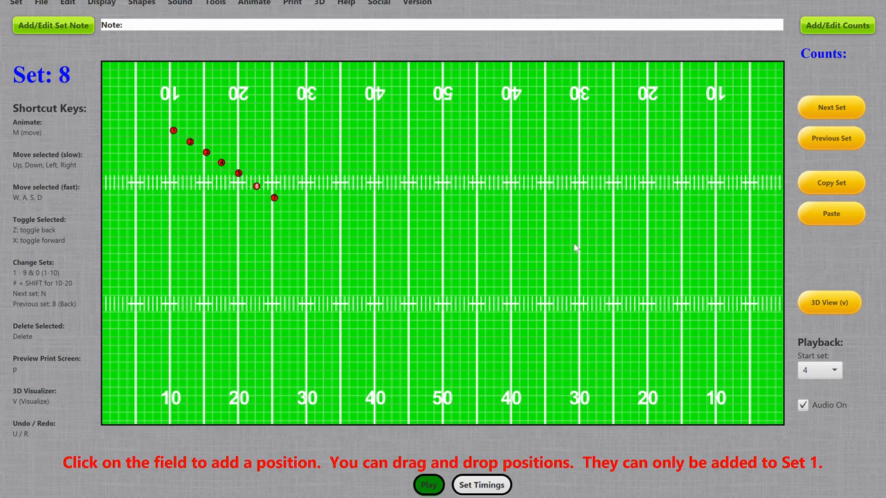
{"action": "left_click", "coordinate": [843, 183]}
{"action": "key", "text": "n"}
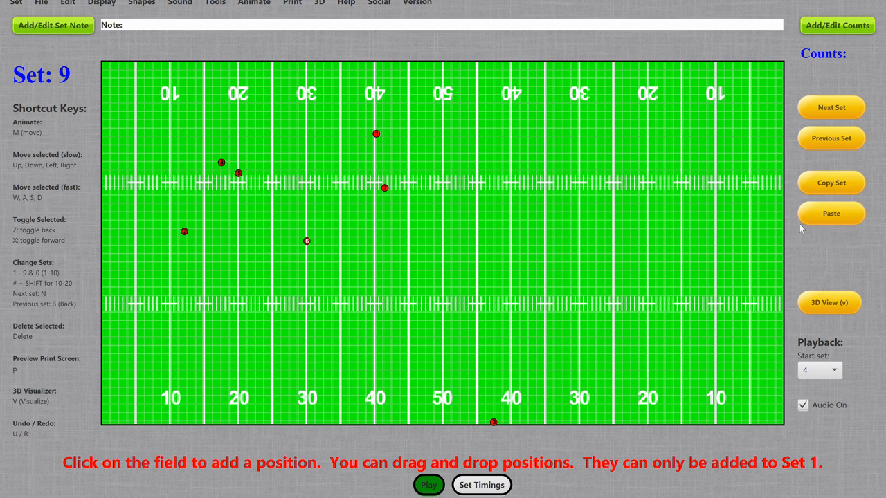
{"action": "left_click", "coordinate": [829, 215]}
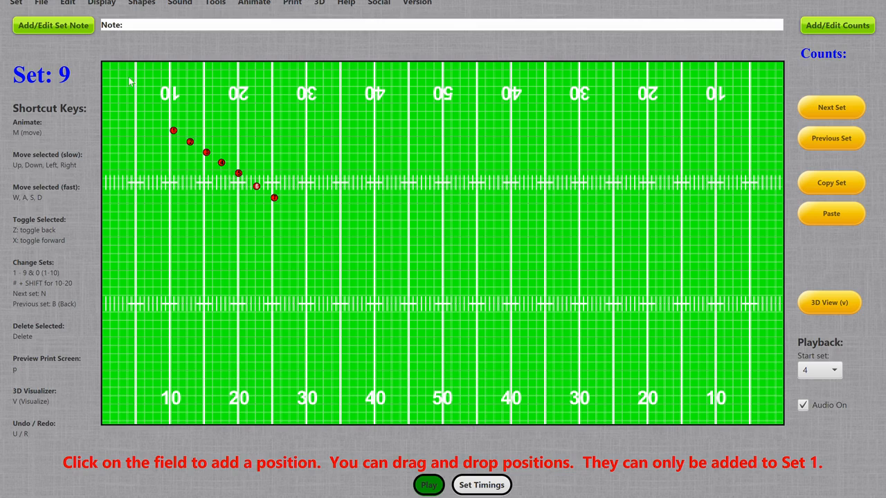
Create a new drill file and paste the copied set into its empty Set 1
{"action": "left_click", "coordinate": [41, 4]}
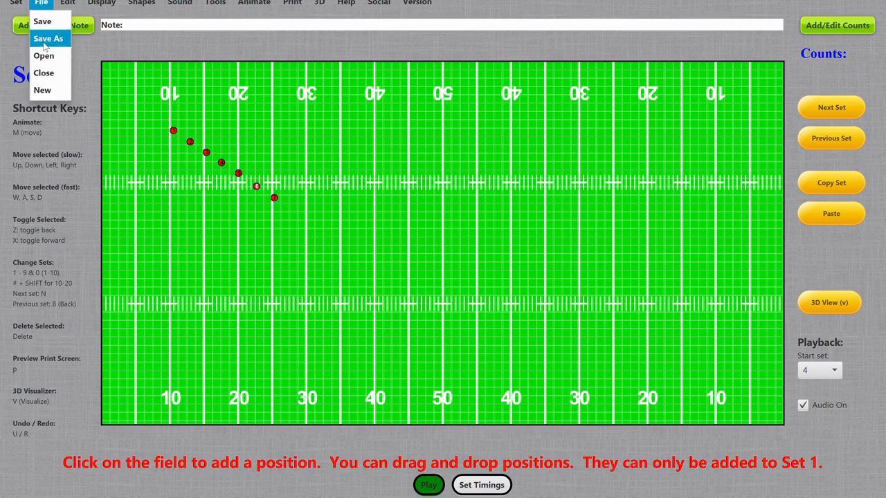
{"action": "left_click", "coordinate": [53, 91]}
{"action": "left_click", "coordinate": [460, 185]}
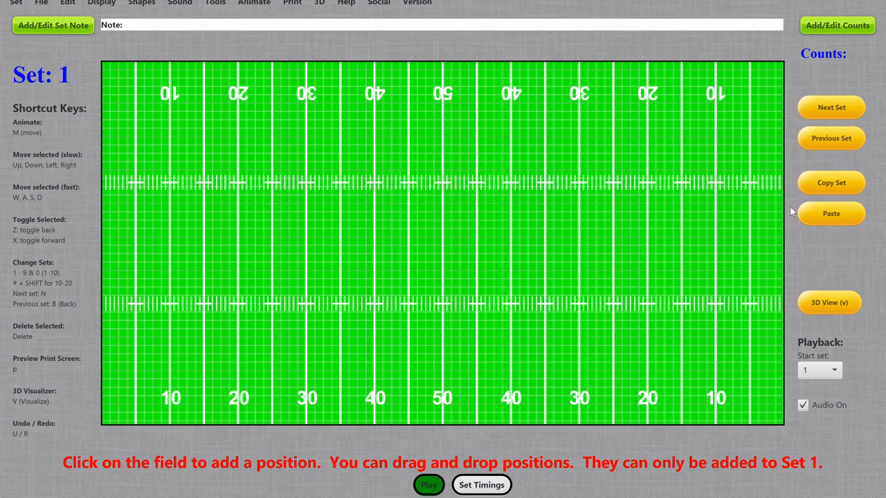
{"action": "left_click", "coordinate": [831, 213]}
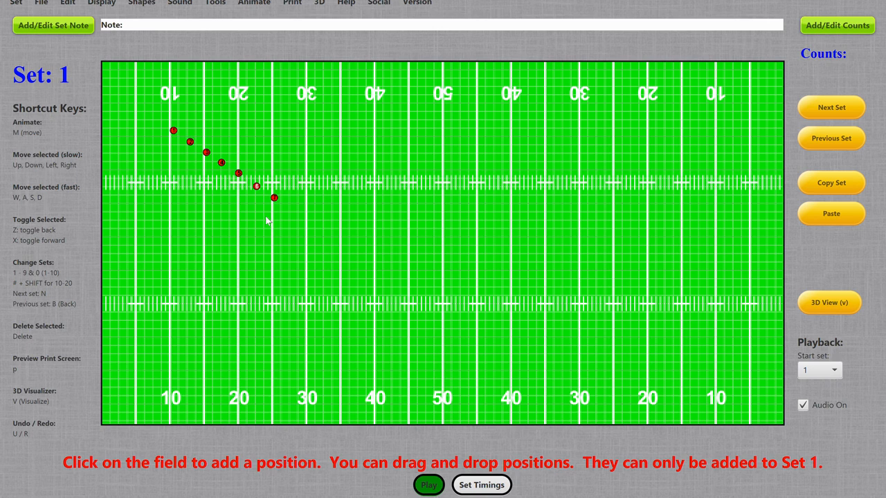
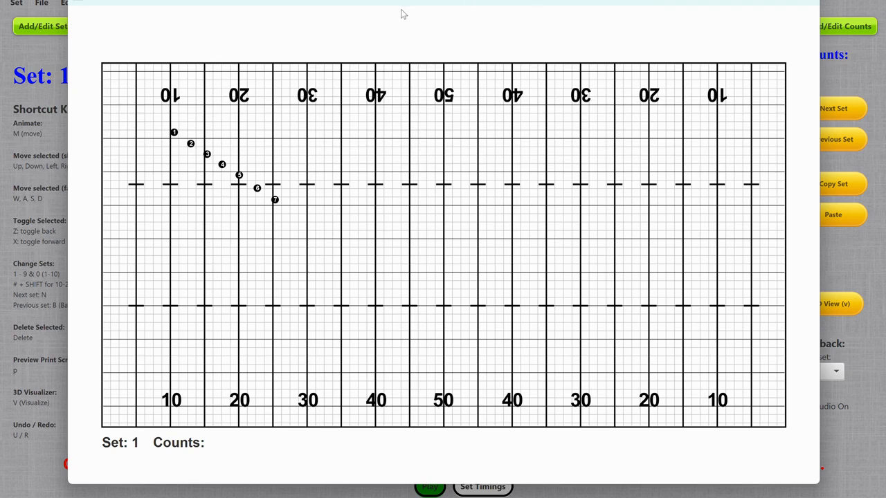
Give Set 1 a three-line note reading "Face the front", "Full Volume! FFF!" and "alsdhfalksdjf;lkajdf;lkjsa;dlkjf;lkj", and compare it with Set 2
{"action": "left_click", "coordinate": [811, 4]}
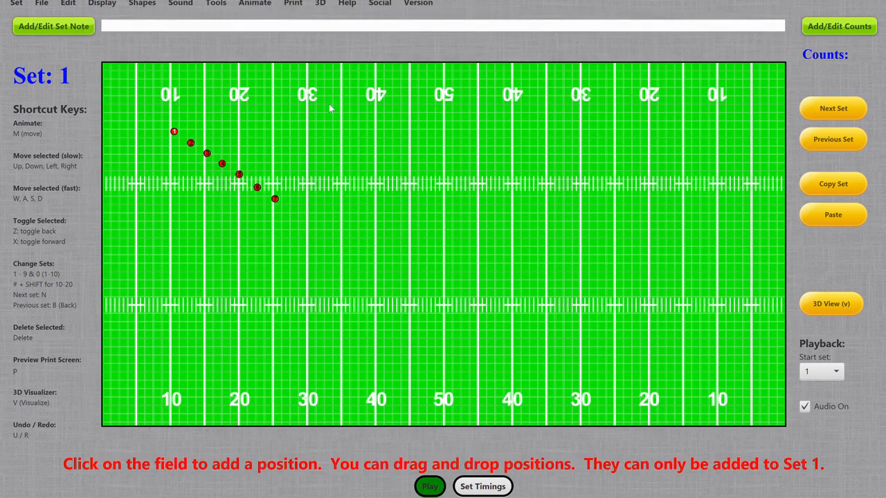
{"action": "left_click", "coordinate": [48, 28]}
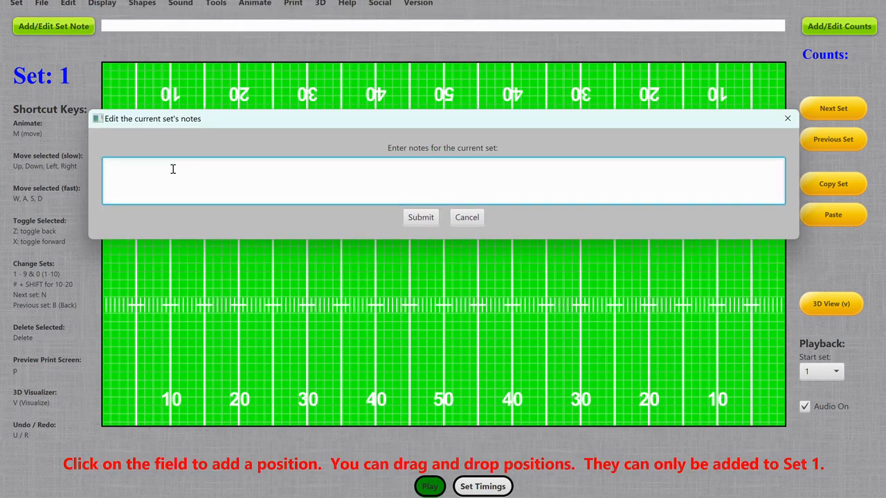
{"action": "type", "text": "Face the fron"}
{"action": "type", "text": "Full Volume"}
{"action": "type", "text": "lsdhfalksdjf;lkajdf;lkjsa;dlkjf;lkj"}
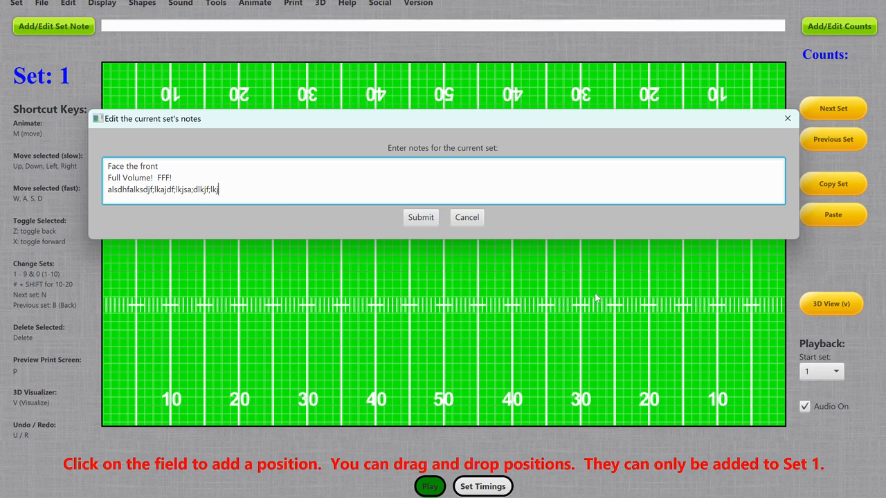
{"action": "left_click", "coordinate": [422, 219]}
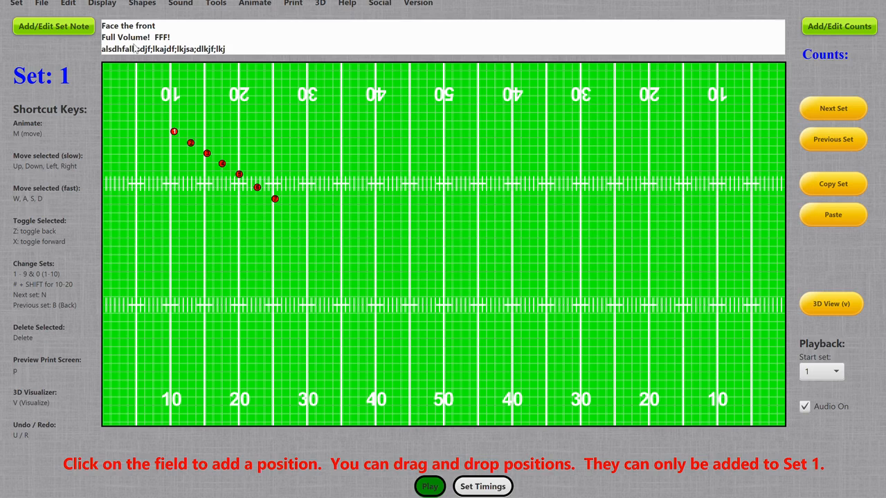
{"action": "key", "text": "n"}
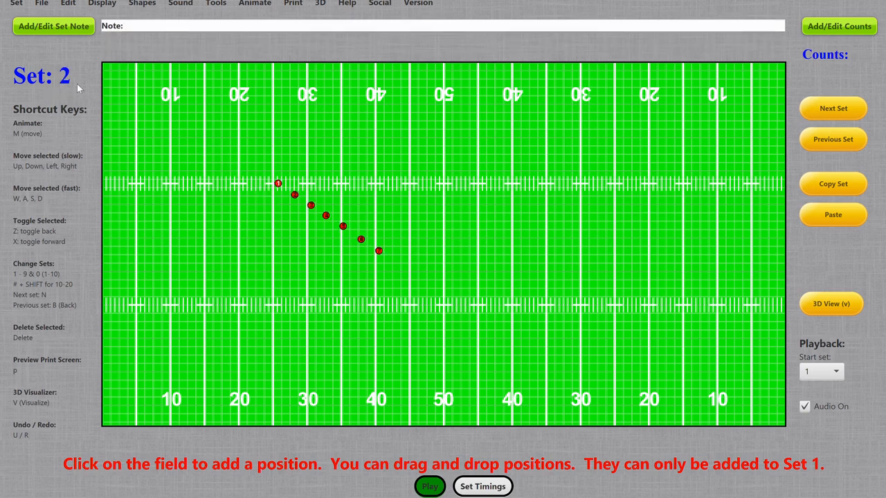
{"action": "key", "text": "b"}
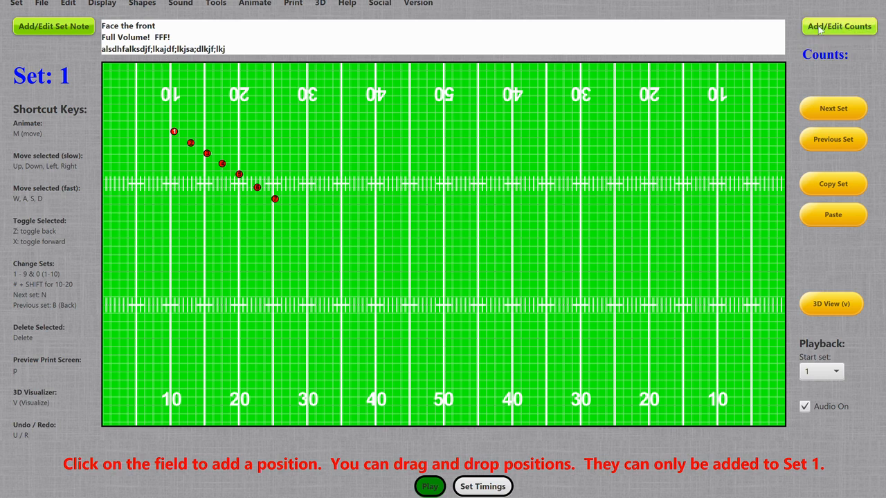
Set the counts of Set 1 to 8 and preview its printed chart
{"action": "left_click", "coordinate": [838, 26]}
{"action": "type", "text": "8"}
{"action": "left_click", "coordinate": [421, 197]}
{"action": "key", "text": "p"}
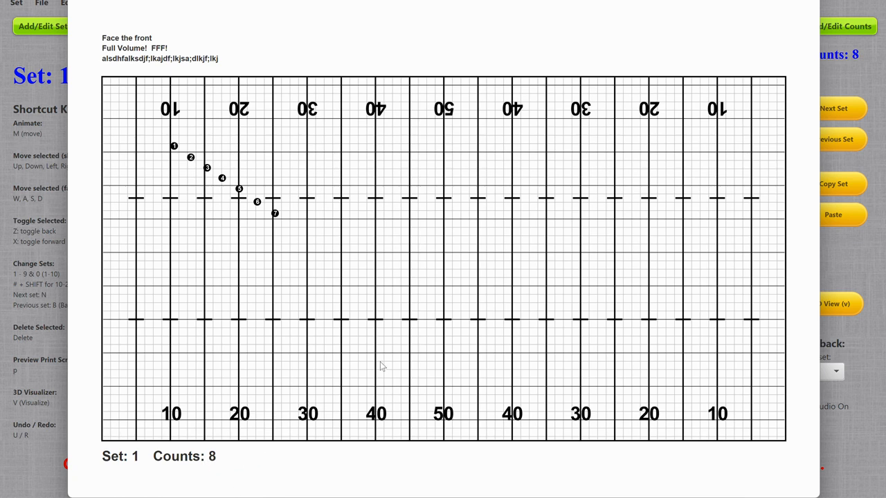
{"action": "left_click", "coordinate": [810, 4]}
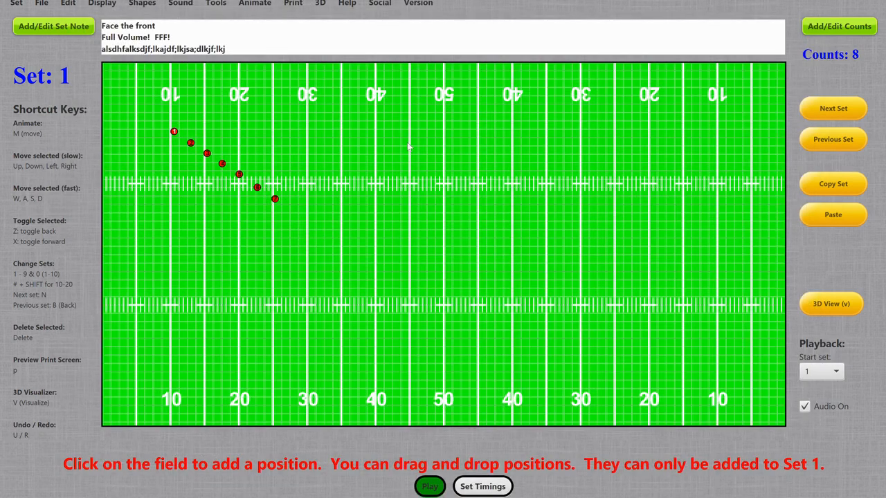
Generate printable PDF drill charts from start set 1 to end set 5
{"action": "left_click", "coordinate": [303, 7]}
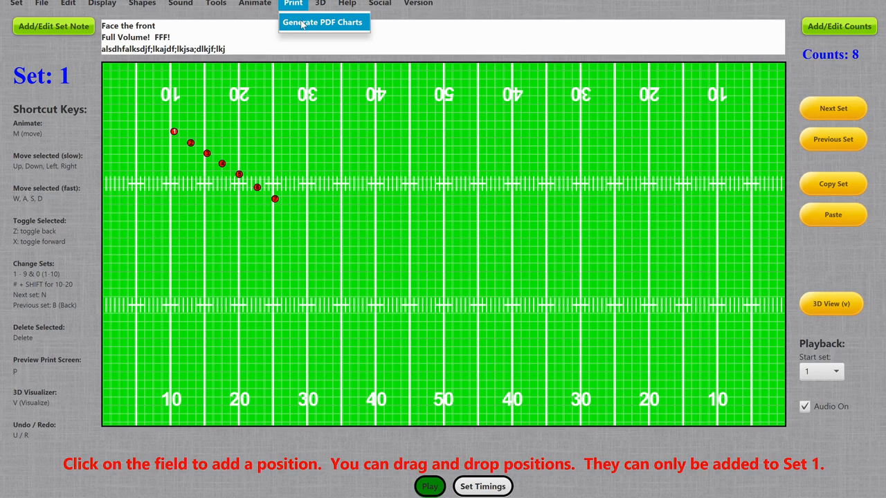
{"action": "left_click", "coordinate": [303, 25]}
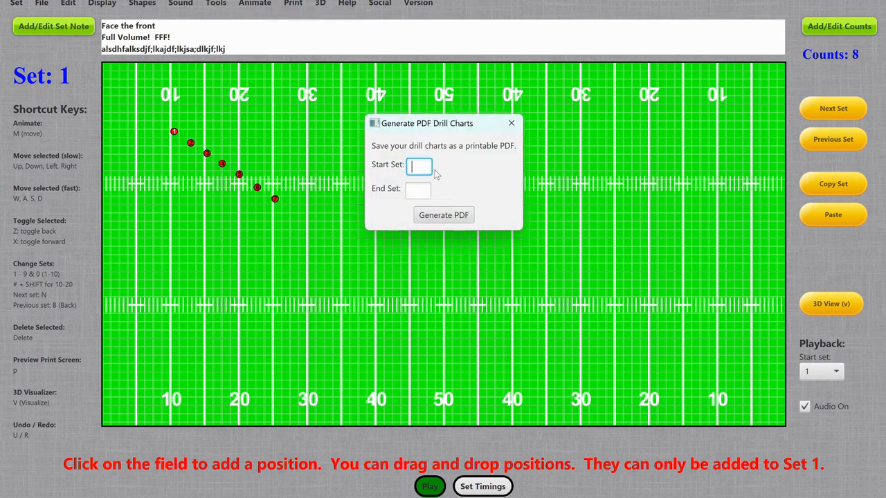
{"action": "type", "text": "1"}
{"action": "left_click", "coordinate": [418, 189]}
{"action": "type", "text": "5"}
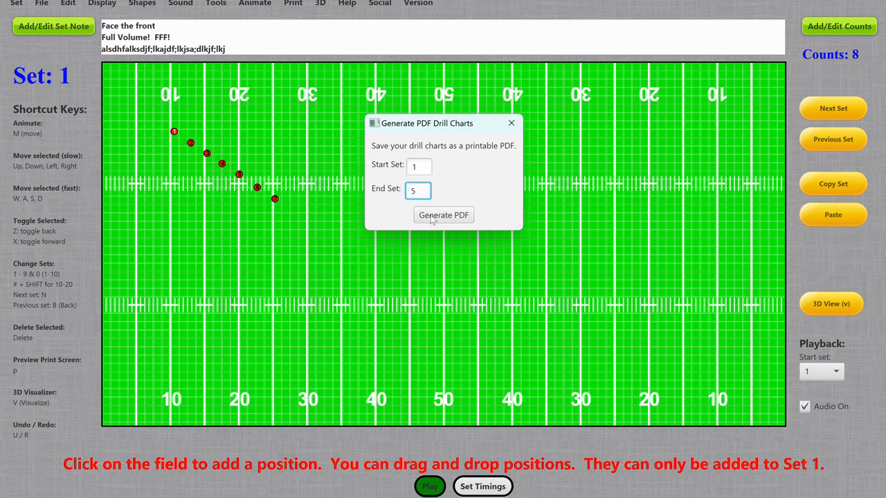
{"action": "left_click", "coordinate": [430, 215]}
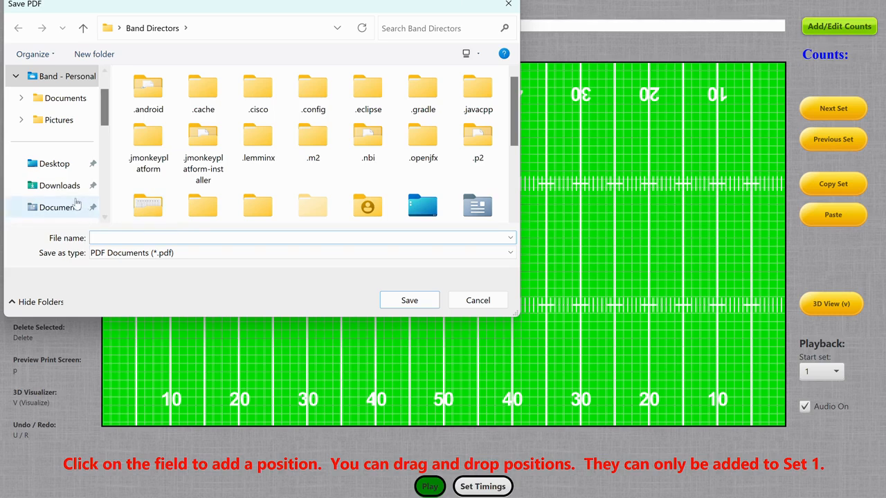
Save the drill charts PDF in Downloads as demo, replacing the existing file
{"action": "left_click", "coordinate": [66, 194]}
{"action": "double_click", "coordinate": [152, 116]}
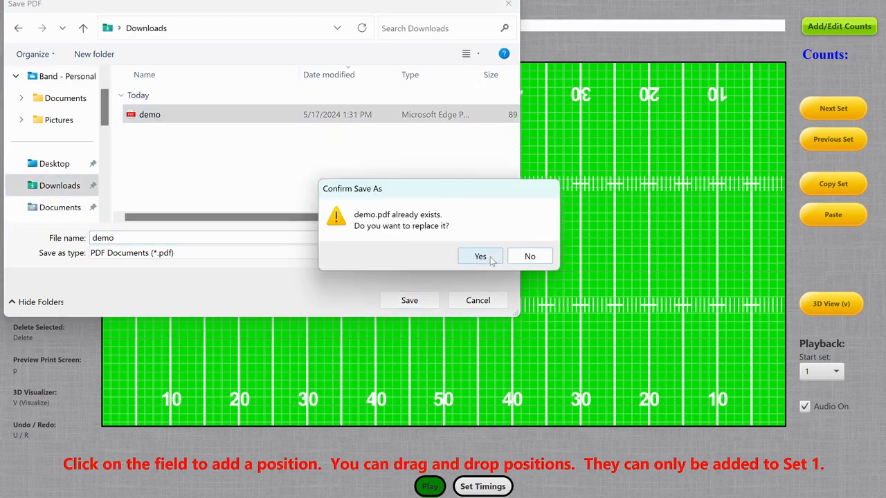
{"action": "left_click", "coordinate": [480, 256]}
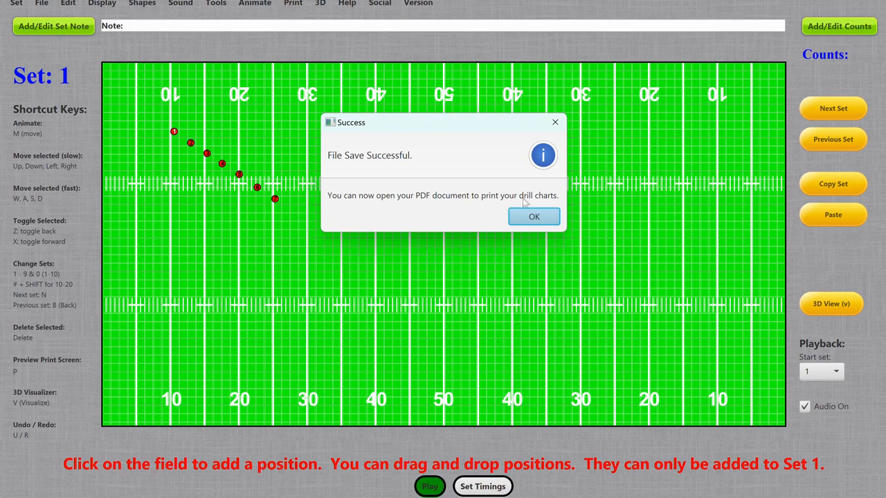
{"action": "left_click", "coordinate": [533, 217]}
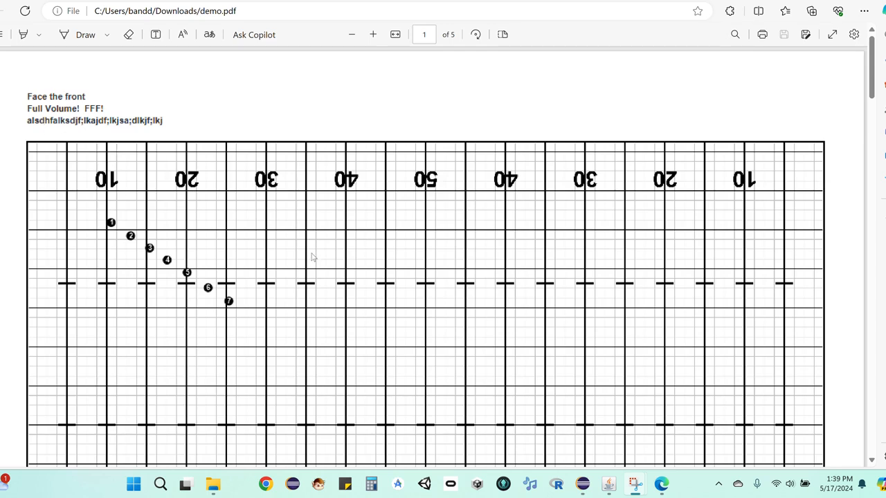
Examine the notes, positions, set numbers and counts on all five chart pages of demo.pdf
{"action": "scroll", "coordinate": [311, 257], "scroll_direction": "down", "scroll_amount": 5}
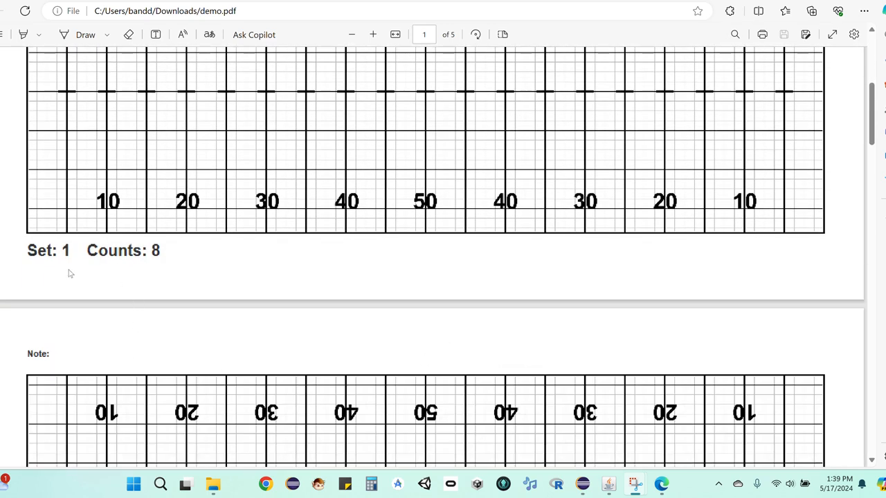
{"action": "scroll", "coordinate": [166, 273], "scroll_direction": "down", "scroll_amount": 2}
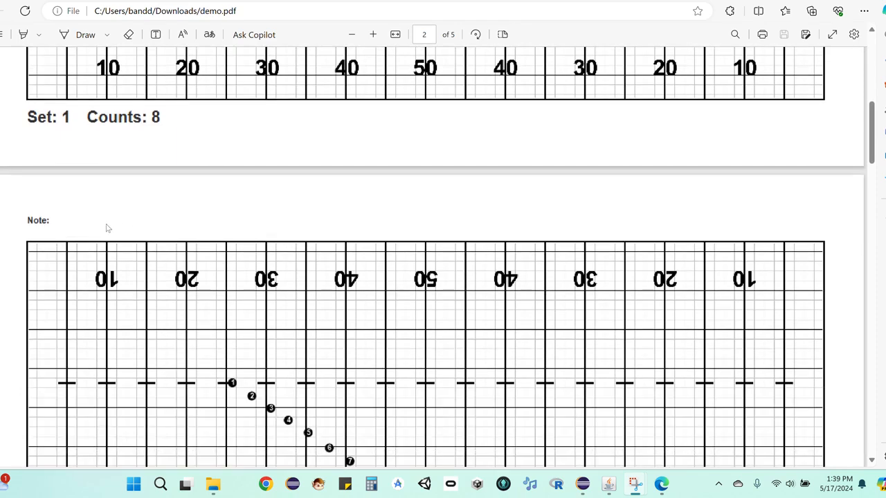
{"action": "scroll", "coordinate": [267, 253], "scroll_direction": "down", "scroll_amount": 4}
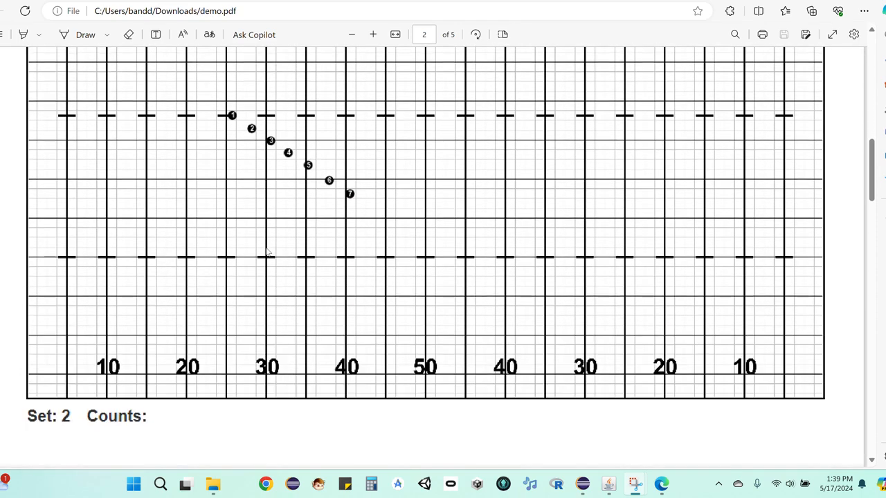
{"action": "scroll", "coordinate": [267, 252], "scroll_direction": "down", "scroll_amount": 7}
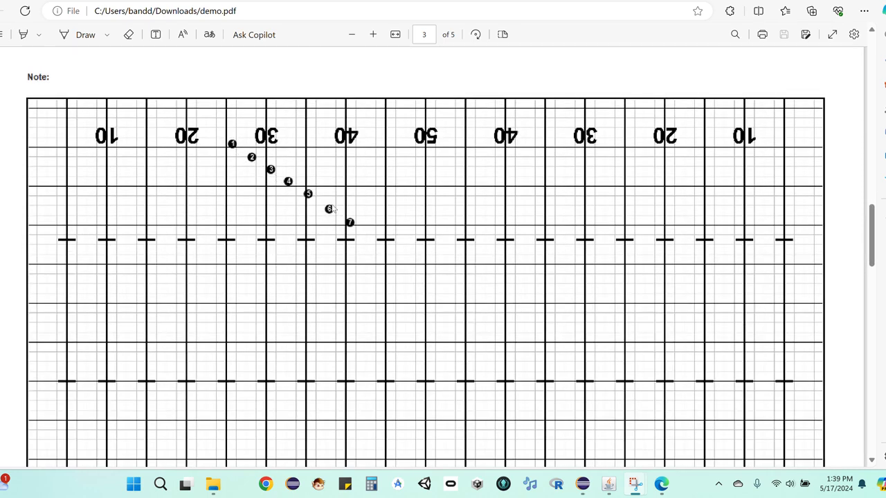
{"action": "scroll", "coordinate": [366, 235], "scroll_direction": "down", "scroll_amount": 1}
{"action": "scroll", "coordinate": [369, 233], "scroll_direction": "down", "scroll_amount": 9}
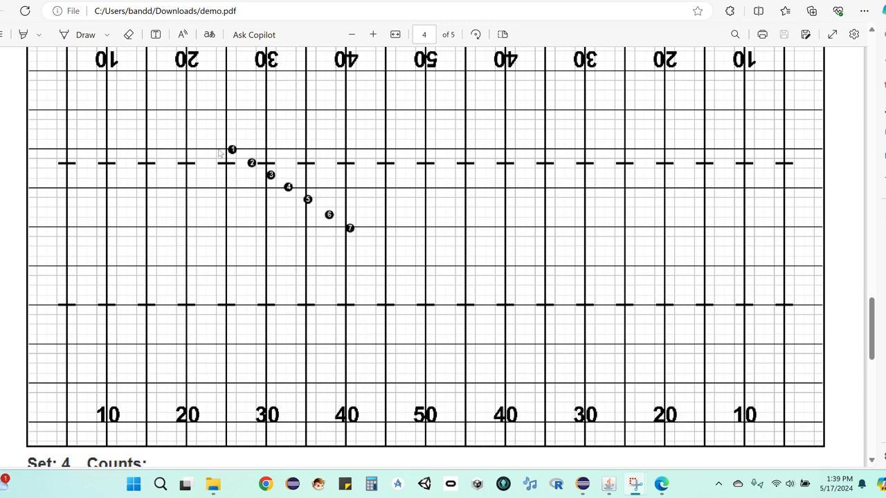
{"action": "scroll", "coordinate": [395, 225], "scroll_direction": "down", "scroll_amount": 4}
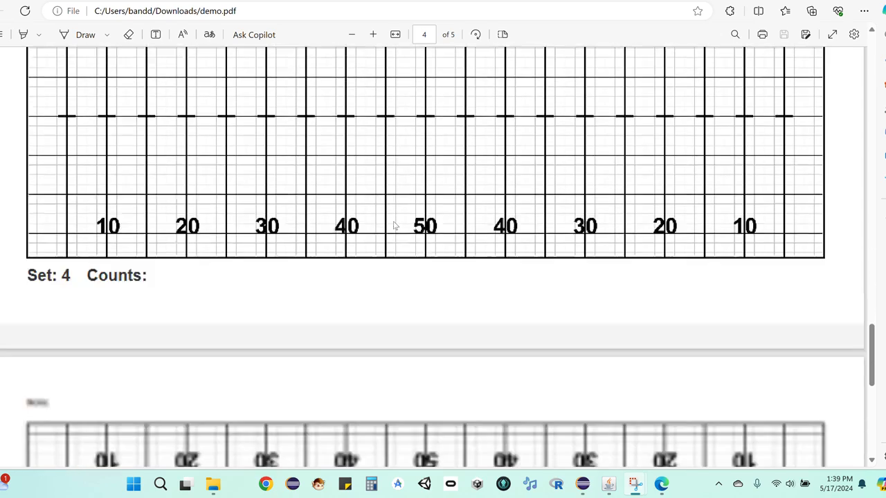
{"action": "scroll", "coordinate": [394, 225], "scroll_direction": "down", "scroll_amount": 4}
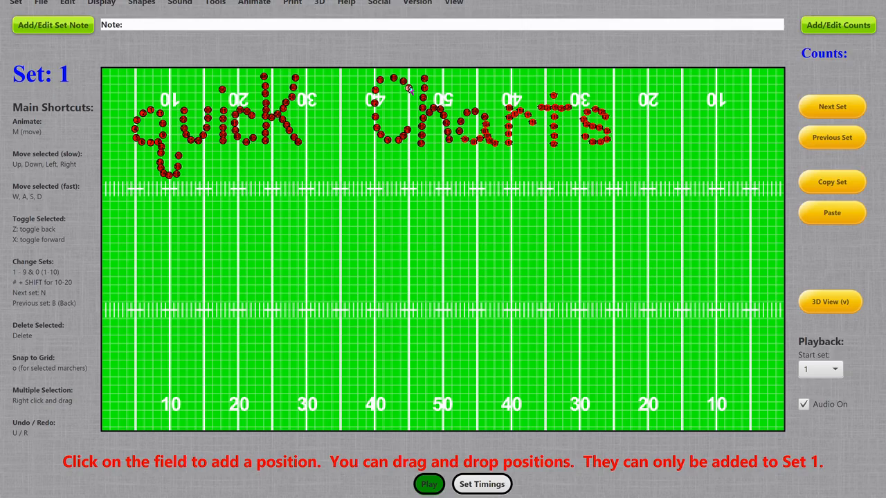
Play the drill animation in the drill program from Set 1 and stop it
{"action": "key", "text": "m"}
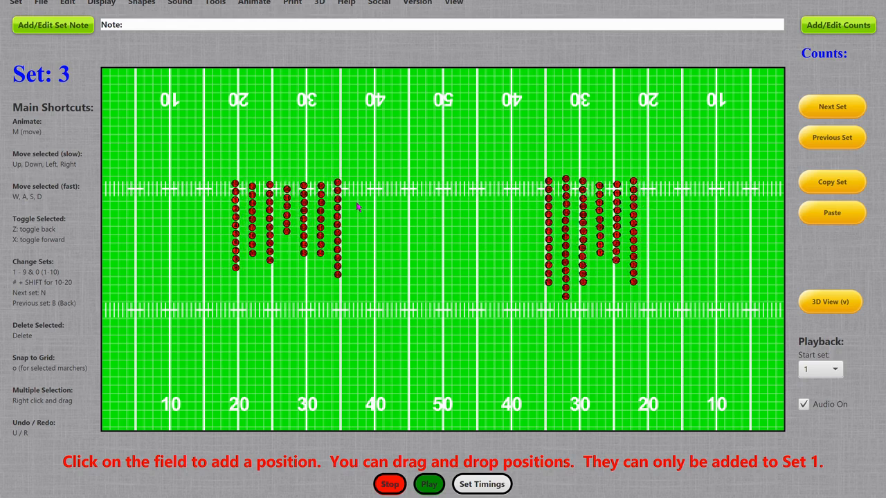
{"action": "left_click", "coordinate": [389, 484]}
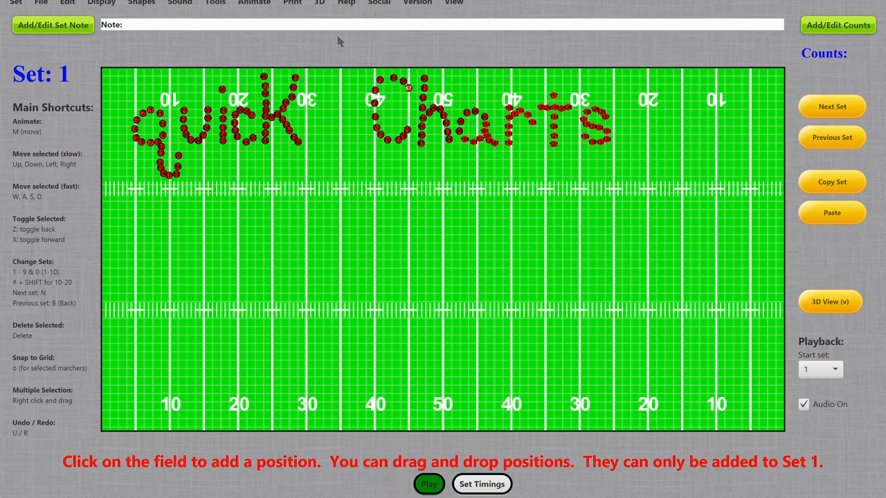
Generate coordinate chart PDFs for all marchers with the movement title "Movement 1"
{"action": "left_click", "coordinate": [291, 2]}
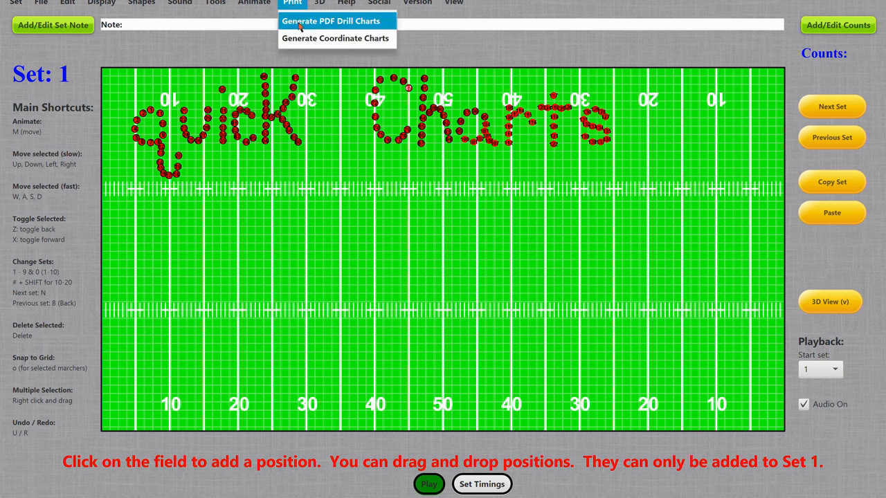
{"action": "left_click", "coordinate": [335, 39]}
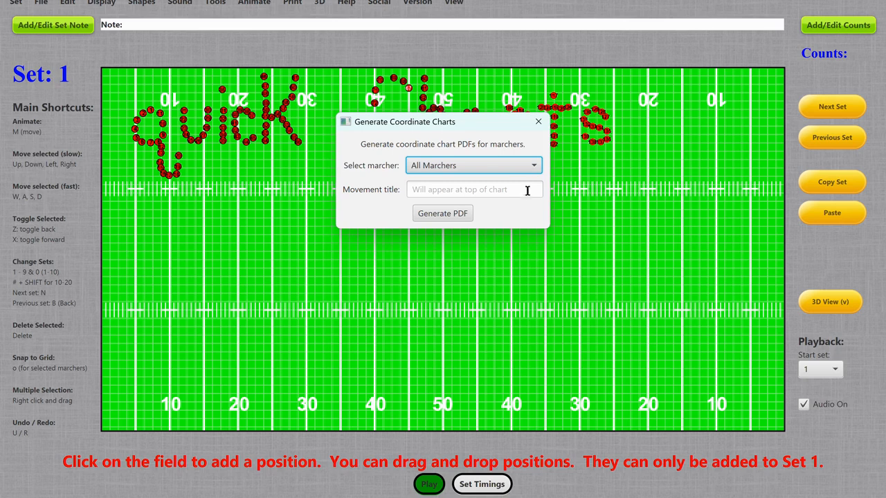
{"action": "left_click", "coordinate": [533, 166]}
{"action": "scroll", "coordinate": [468, 219], "scroll_direction": "down", "scroll_amount": 6}
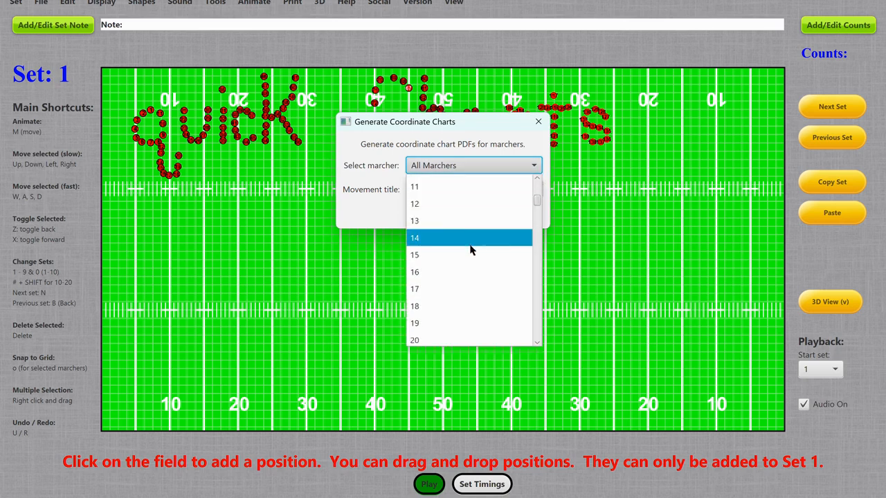
{"action": "scroll", "coordinate": [474, 266], "scroll_direction": "up", "scroll_amount": 4}
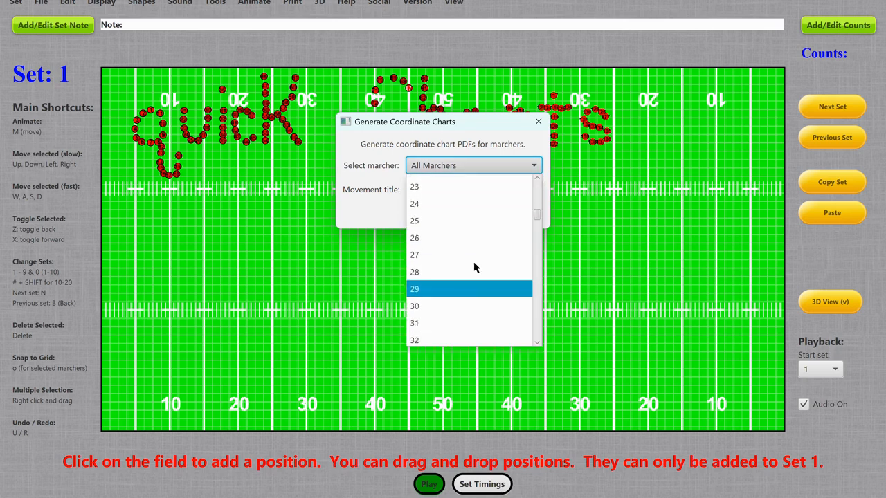
{"action": "left_click", "coordinate": [533, 167]}
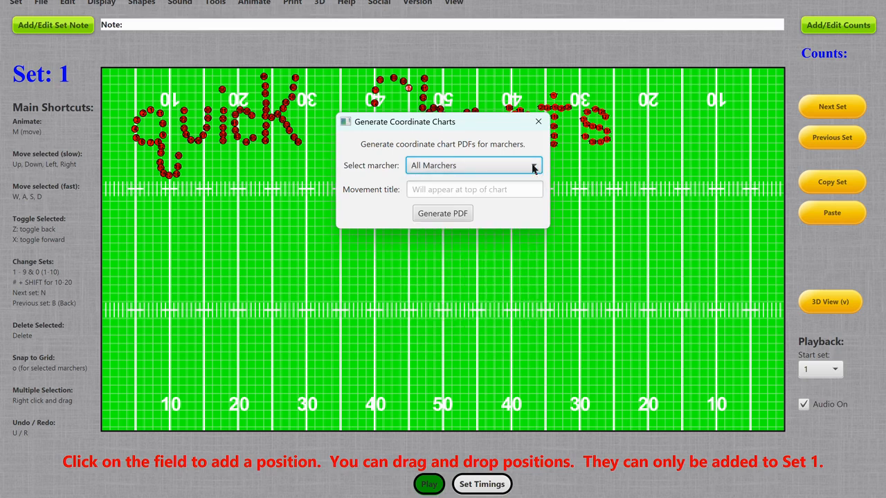
{"action": "left_click", "coordinate": [430, 190]}
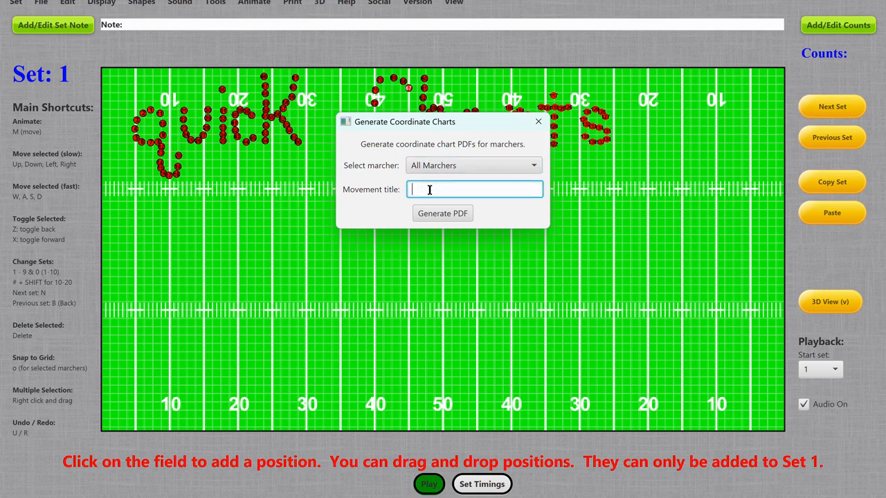
{"action": "type", "text": "Movement 1"}
{"action": "left_click", "coordinate": [442, 213]}
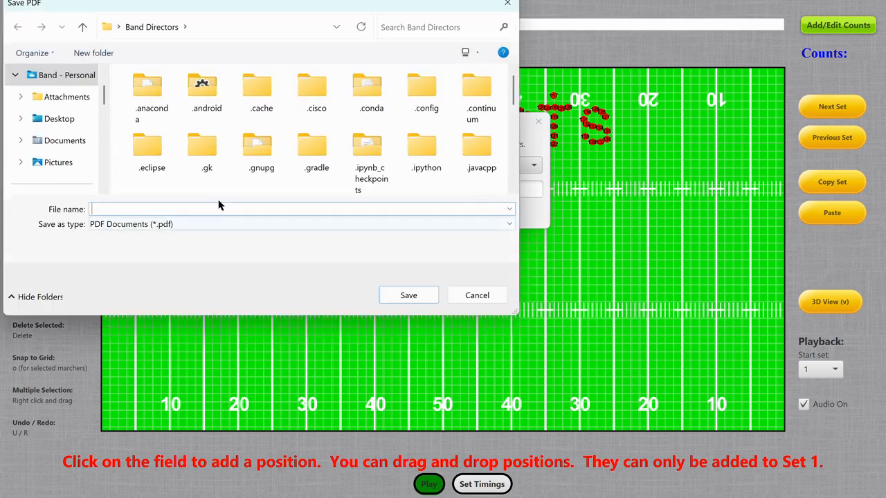
Save the coordinate charts PDF in Downloads as Example, replacing the existing file
{"action": "scroll", "coordinate": [76, 173], "scroll_direction": "down", "scroll_amount": 3}
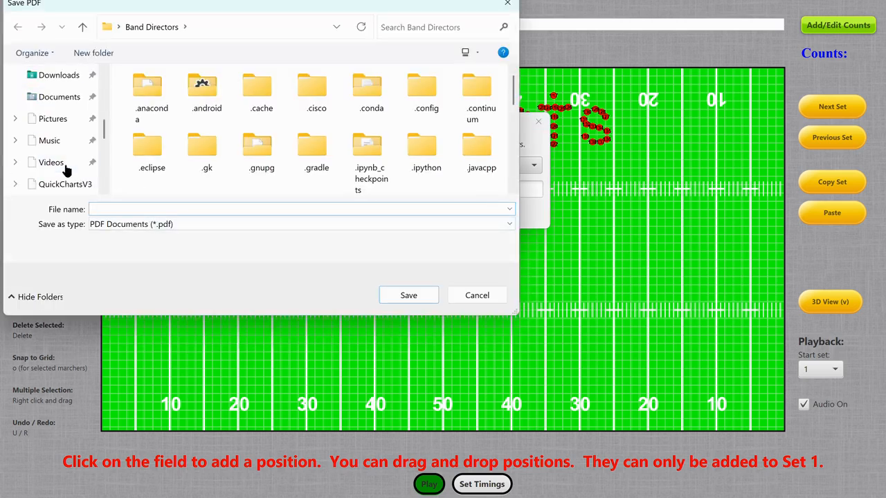
{"action": "left_click", "coordinate": [64, 79]}
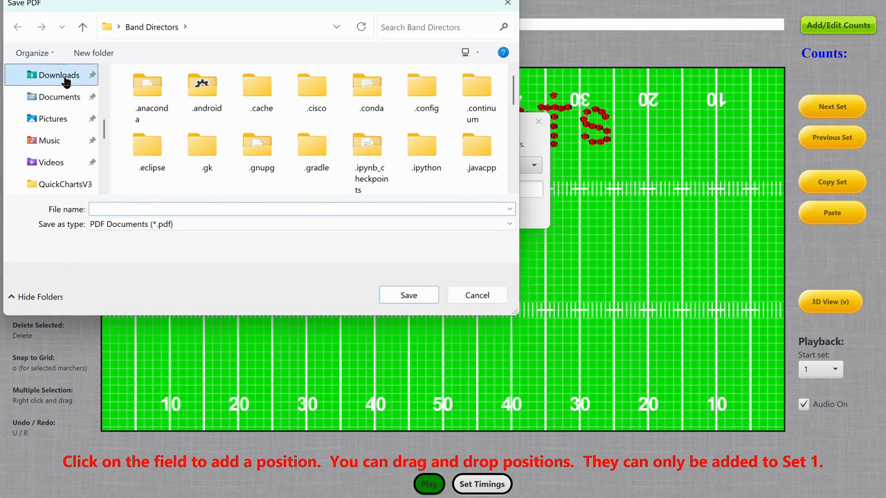
{"action": "double_click", "coordinate": [156, 114]}
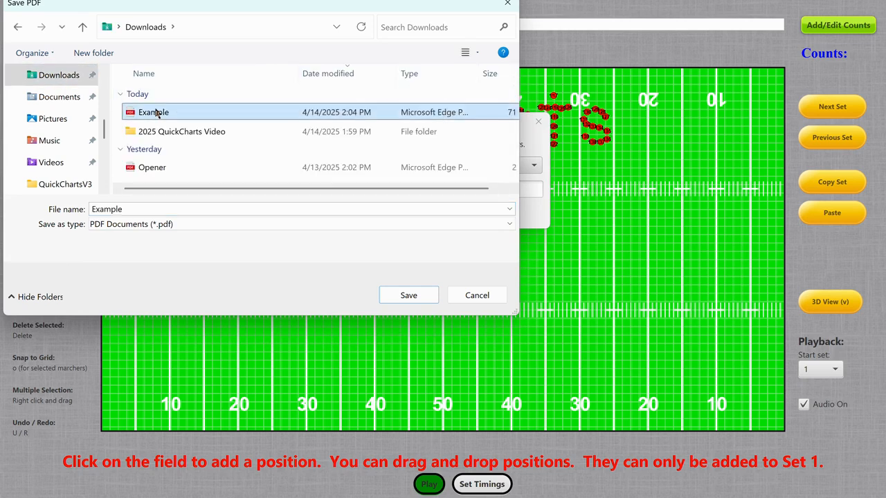
{"action": "left_click", "coordinate": [479, 254]}
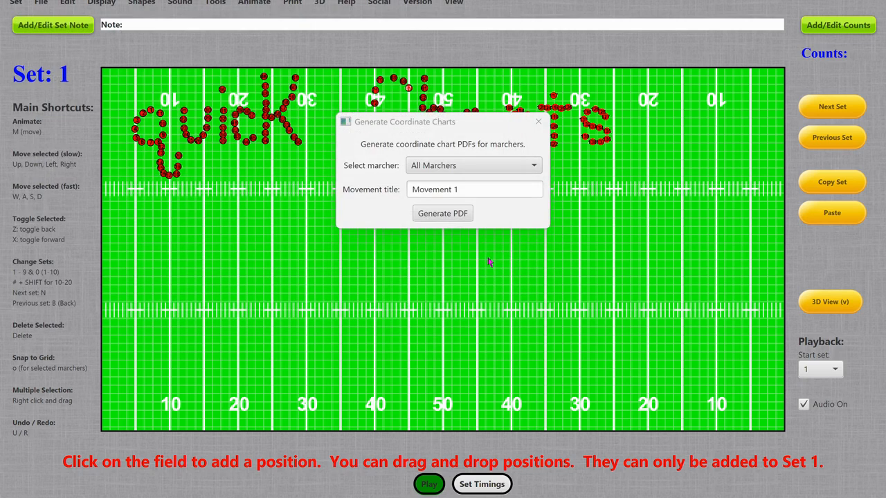
Open the exported Example.pdf and examine the first few marchers' coordinate charts, including their sets and left/right and home/visitor positions
{"action": "left_click", "coordinate": [532, 216]}
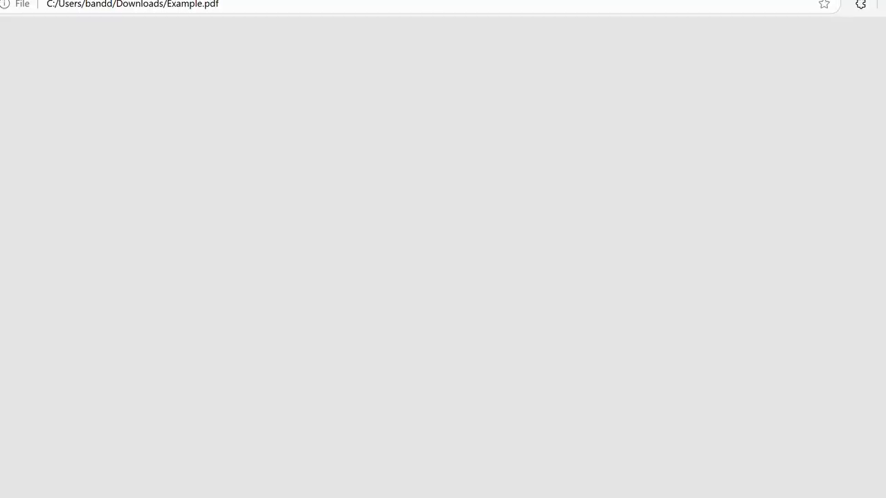
{"action": "scroll", "coordinate": [439, 292], "scroll_direction": "down", "scroll_amount": 8}
{"action": "scroll", "coordinate": [458, 317], "scroll_direction": "up", "scroll_amount": 8}
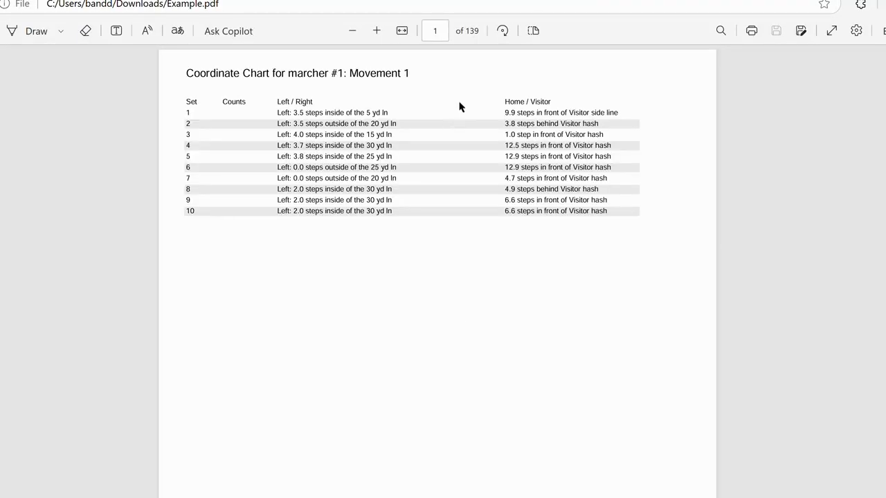
{"action": "scroll", "coordinate": [411, 243], "scroll_direction": "down", "scroll_amount": 7}
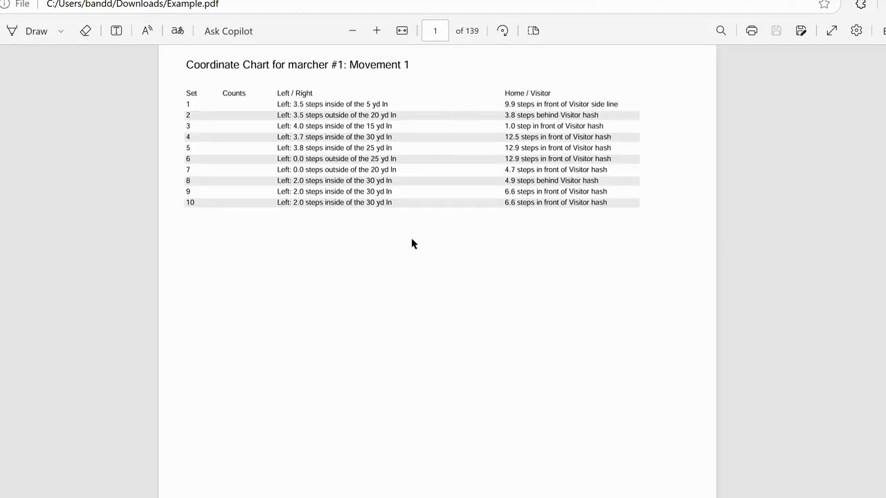
{"action": "scroll", "coordinate": [411, 243], "scroll_direction": "down", "scroll_amount": 15}
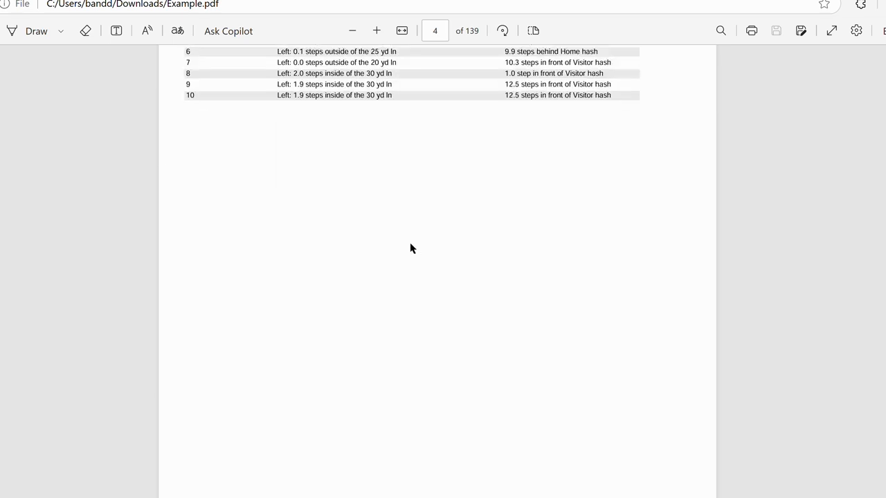
{"action": "scroll", "coordinate": [410, 249], "scroll_direction": "down", "scroll_amount": 4}
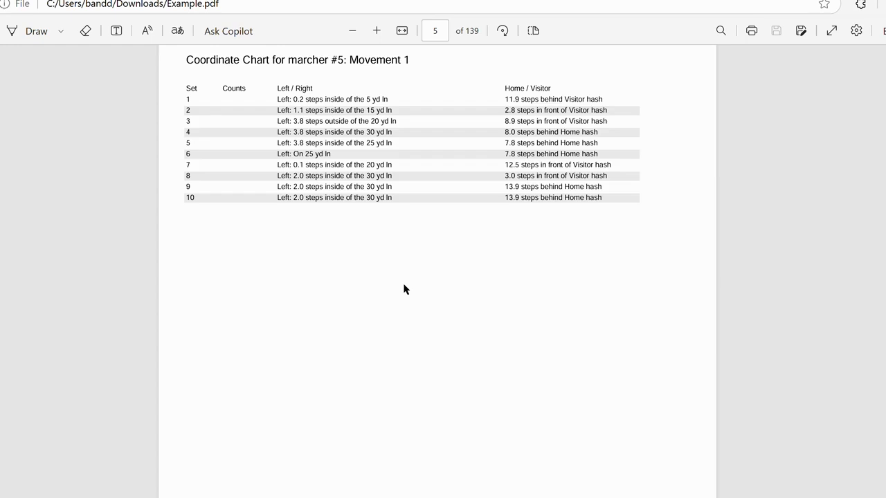
{"action": "scroll", "coordinate": [405, 289], "scroll_direction": "down", "scroll_amount": 7}
{"action": "scroll", "coordinate": [404, 289], "scroll_direction": "up", "scroll_amount": 4}
{"action": "scroll", "coordinate": [405, 290], "scroll_direction": "up", "scroll_amount": 5}
{"action": "scroll", "coordinate": [405, 290], "scroll_direction": "down", "scroll_amount": 4}
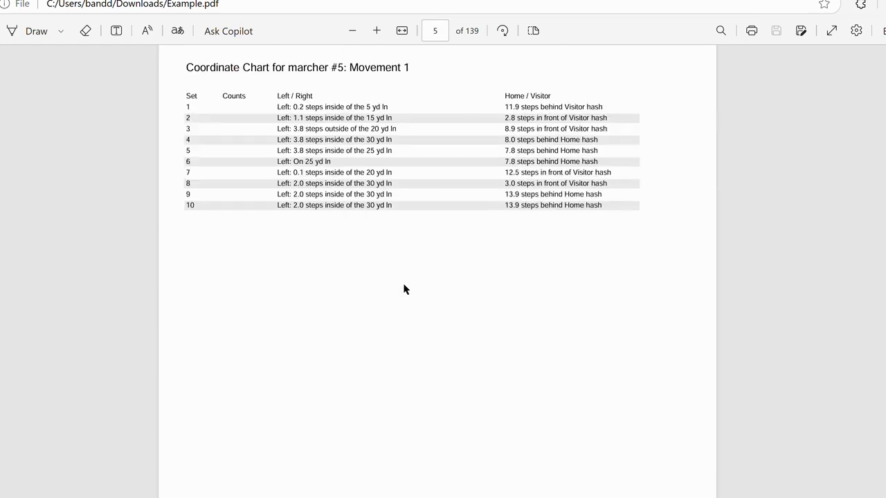
{"action": "scroll", "coordinate": [405, 289], "scroll_direction": "down", "scroll_amount": 2}
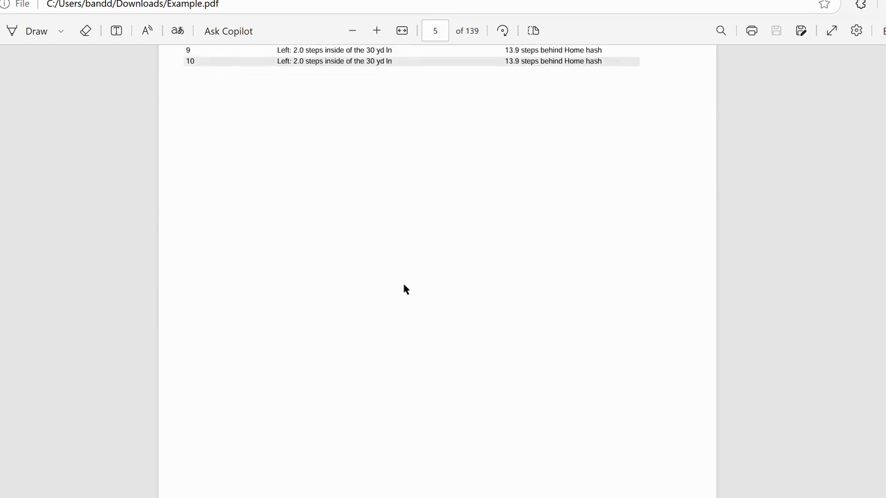
{"action": "scroll", "coordinate": [405, 289], "scroll_direction": "up", "scroll_amount": 2}
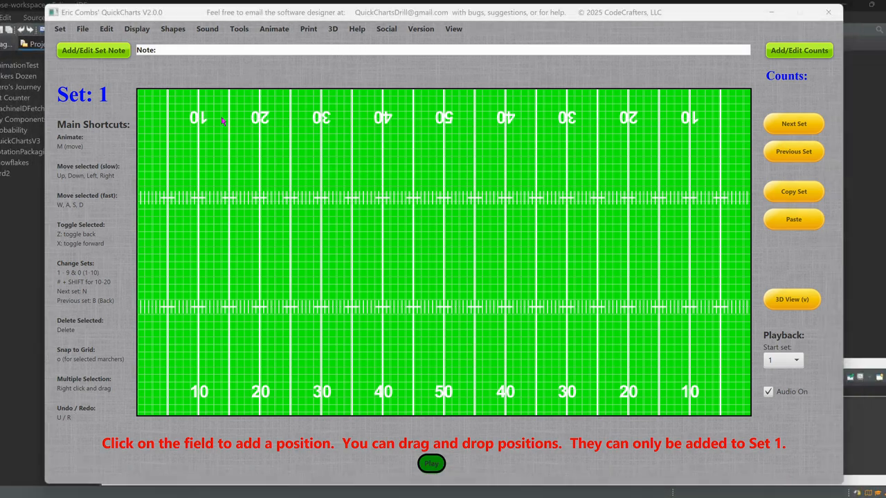
Open the QuickCharts web page of all shortcuts and examine its sections from Snap to grid through Editing and Misc
{"action": "left_click", "coordinate": [357, 35]}
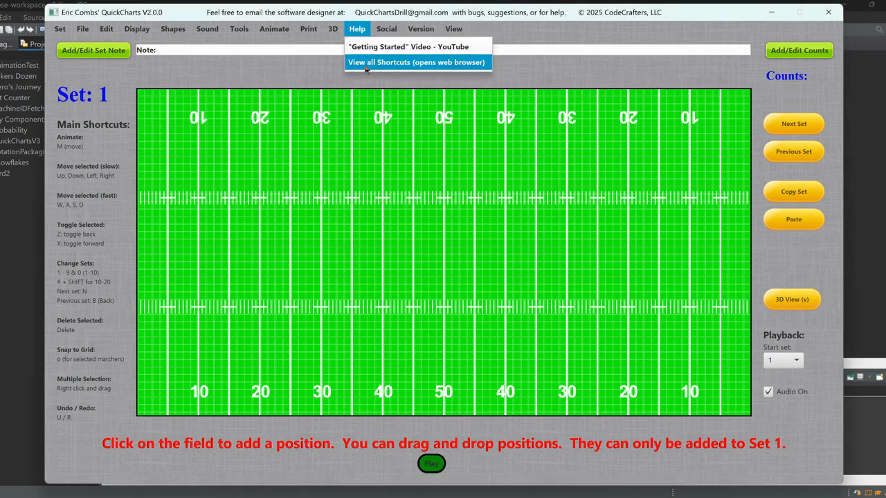
{"action": "left_click", "coordinate": [421, 66]}
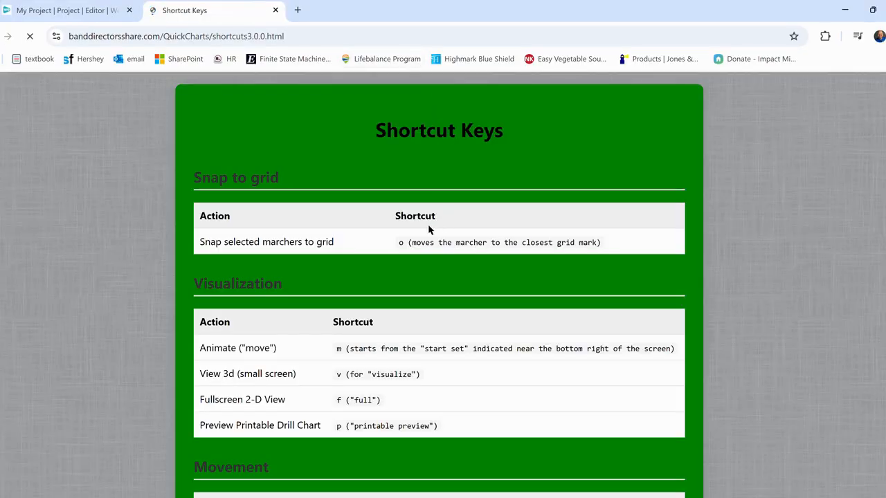
{"action": "scroll", "coordinate": [323, 220], "scroll_direction": "down", "scroll_amount": 2}
{"action": "scroll", "coordinate": [323, 220], "scroll_direction": "down", "scroll_amount": 2}
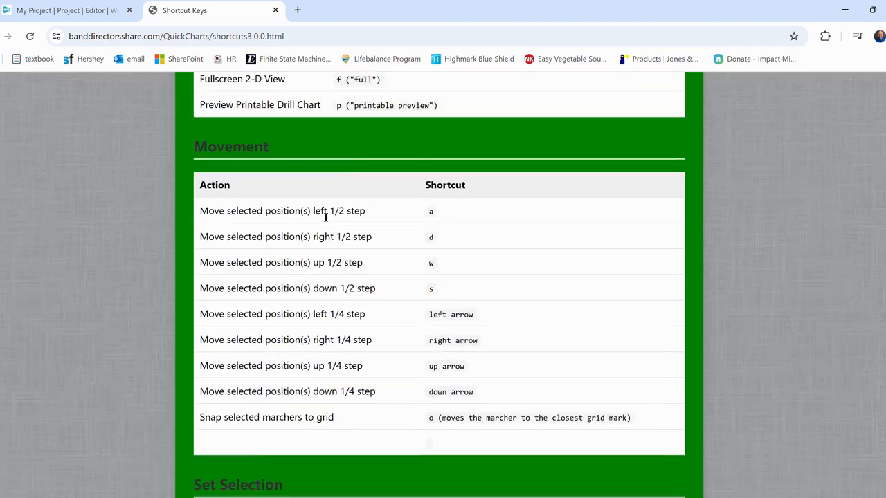
{"action": "scroll", "coordinate": [325, 219], "scroll_direction": "up", "scroll_amount": 4}
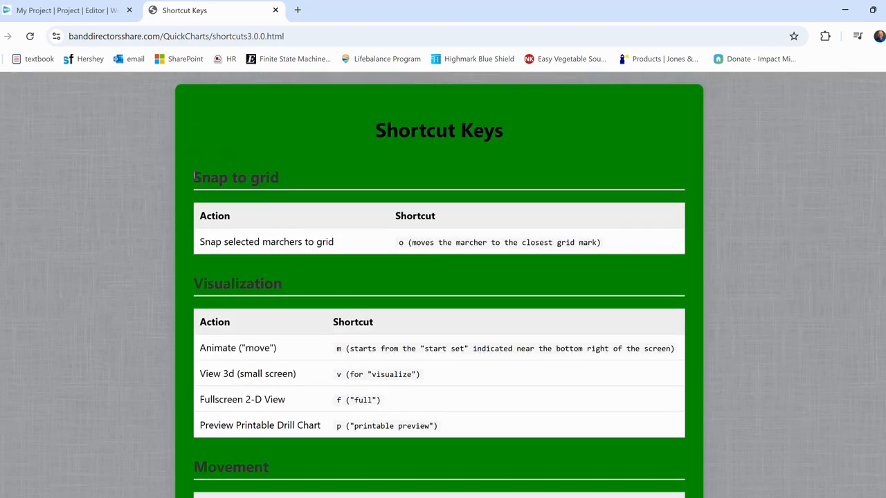
{"action": "scroll", "coordinate": [282, 225], "scroll_direction": "down", "scroll_amount": 2}
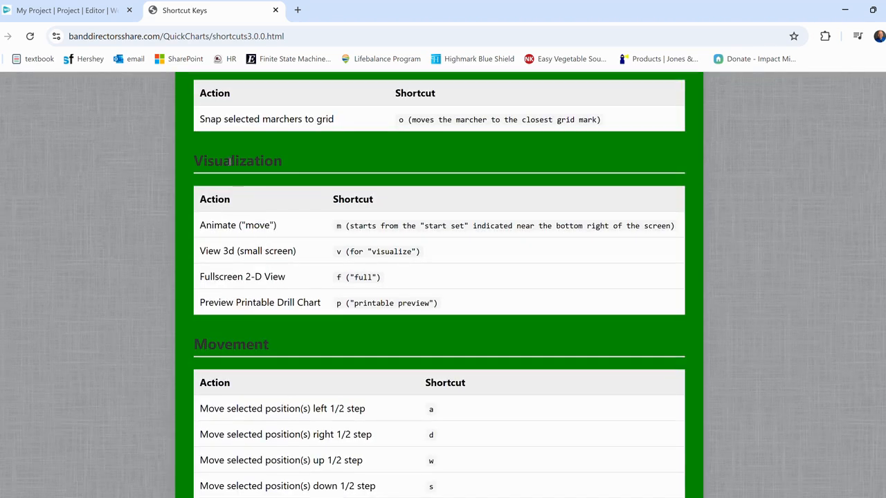
{"action": "scroll", "coordinate": [237, 317], "scroll_direction": "down", "scroll_amount": 2}
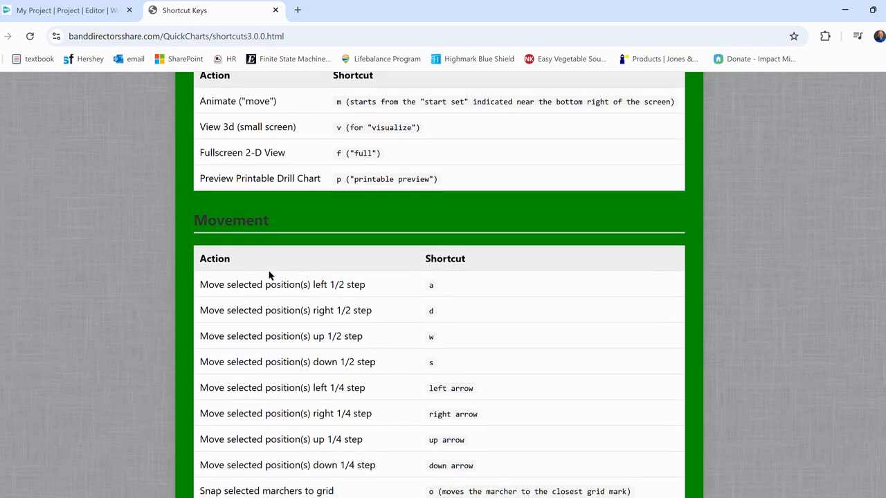
{"action": "scroll", "coordinate": [269, 272], "scroll_direction": "down", "scroll_amount": 4}
{"action": "scroll", "coordinate": [270, 275], "scroll_direction": "down", "scroll_amount": 1}
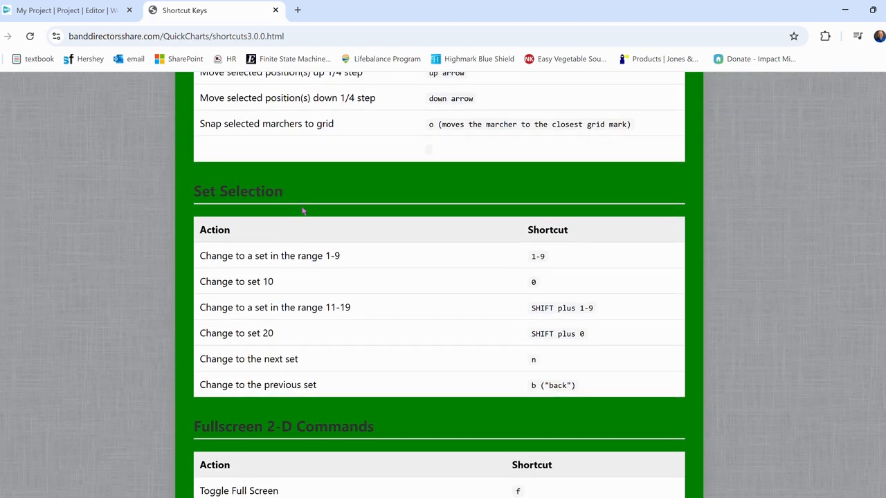
{"action": "scroll", "coordinate": [208, 228], "scroll_direction": "down", "scroll_amount": 3}
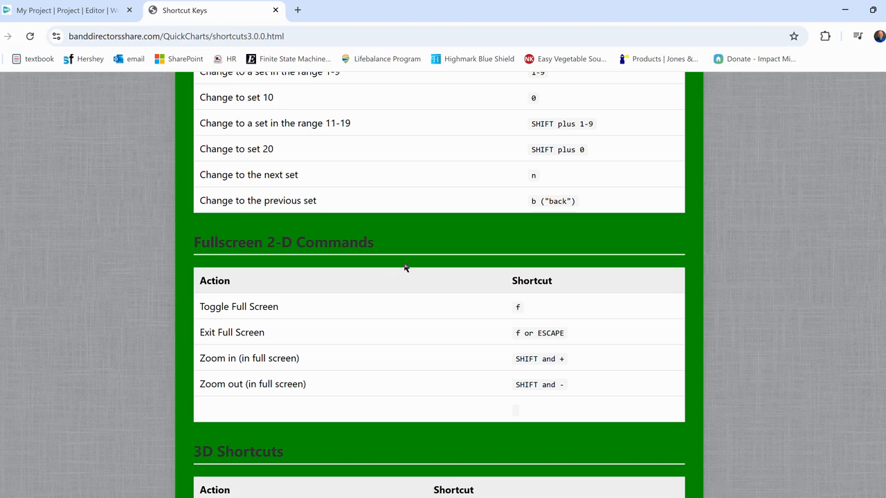
{"action": "scroll", "coordinate": [312, 251], "scroll_direction": "down", "scroll_amount": 5}
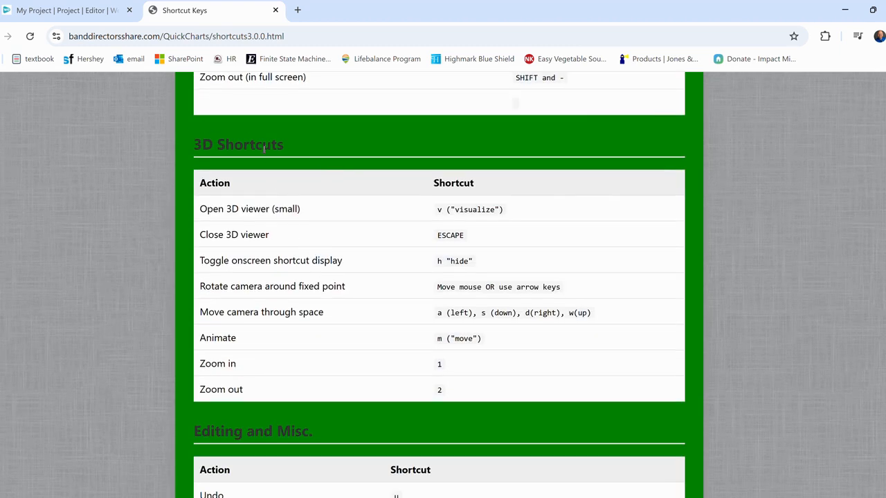
{"action": "scroll", "coordinate": [271, 223], "scroll_direction": "down", "scroll_amount": 3}
{"action": "scroll", "coordinate": [311, 261], "scroll_direction": "down", "scroll_amount": 1}
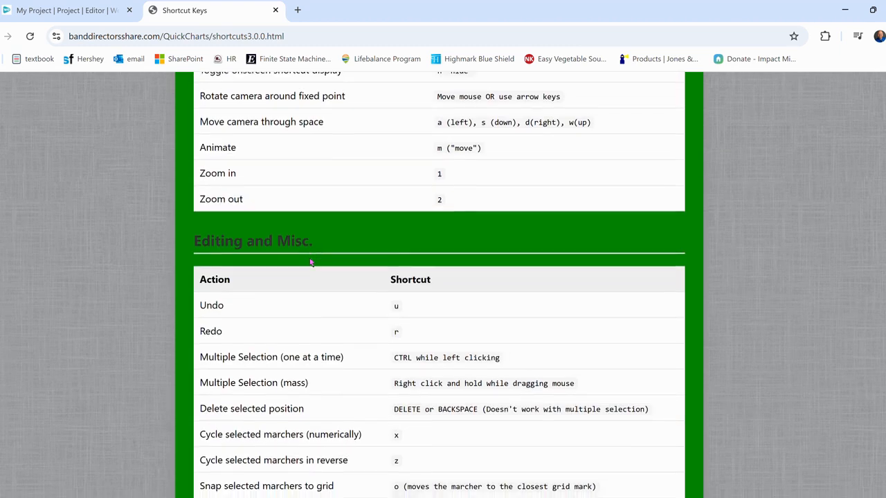
{"action": "scroll", "coordinate": [290, 414], "scroll_direction": "up", "scroll_amount": 16}
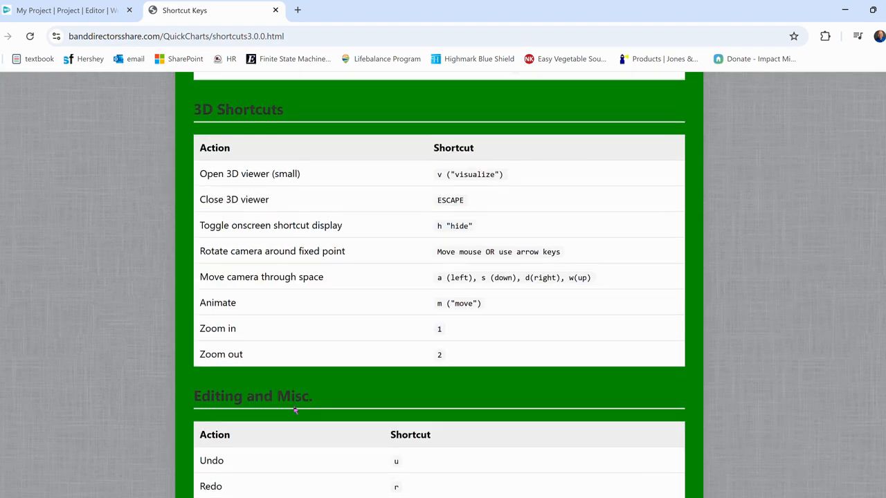
{"action": "scroll", "coordinate": [290, 387], "scroll_direction": "up", "scroll_amount": 5}
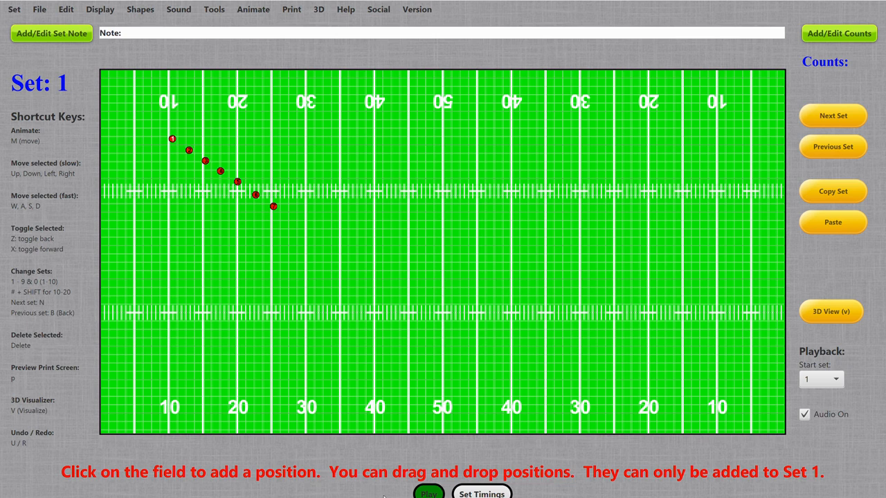
Play the seven-marcher drill animation from Set 1, stop it, and advance three sets
{"action": "left_click", "coordinate": [429, 494]}
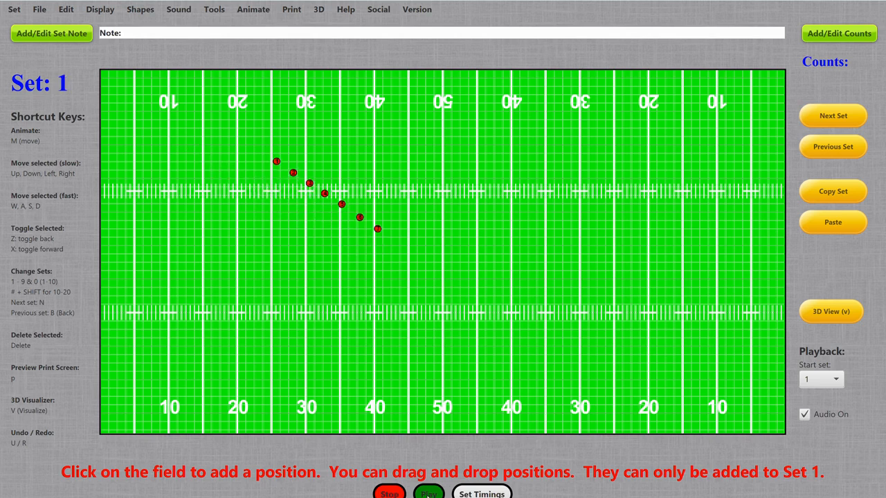
{"action": "left_click", "coordinate": [389, 494]}
{"action": "key", "text": "n"}
{"action": "key", "text": "n"}
{"action": "key", "text": "n"}
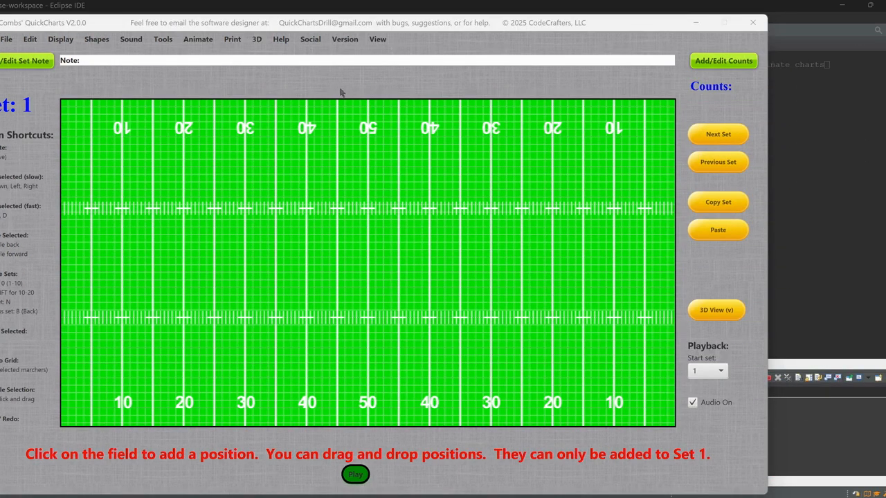
Switch the empty drill to Set 4 and to Set 10, and return to Set 1
{"action": "key", "text": "4"}
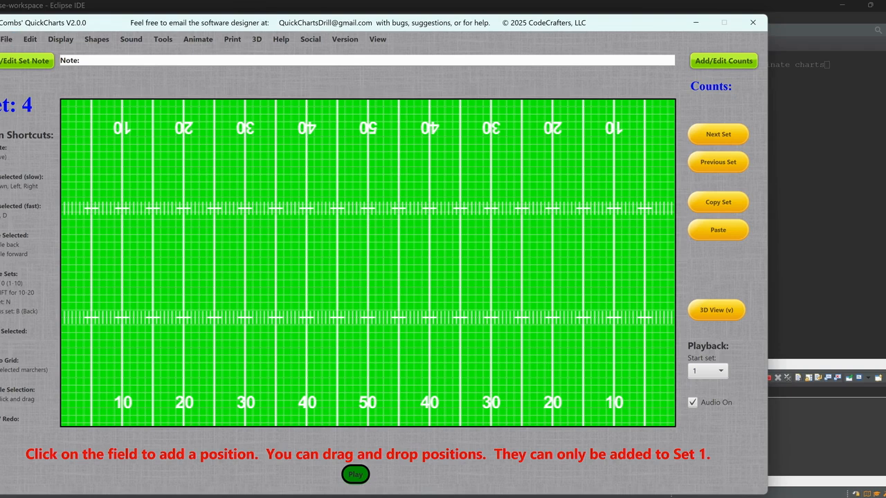
{"action": "left_click", "coordinate": [7, 39]}
{"action": "mouse_move", "coordinate": [11, 104]}
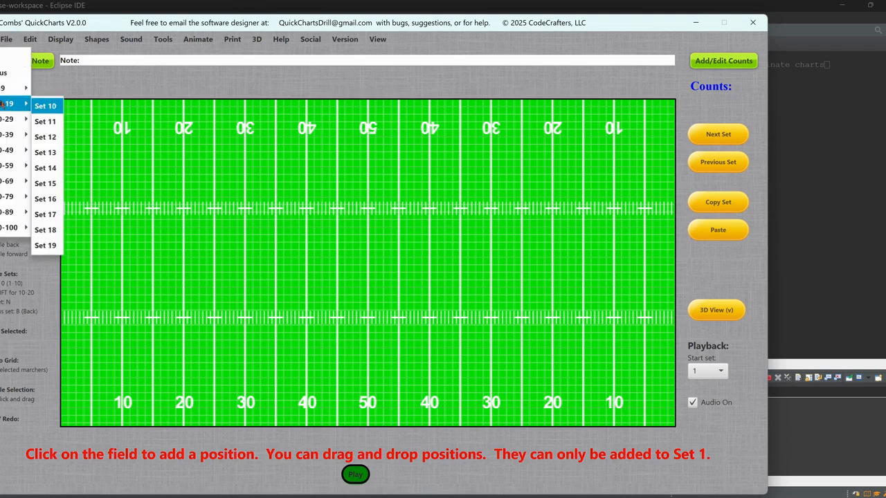
{"action": "left_click", "coordinate": [58, 110]}
{"action": "key", "text": "1"}
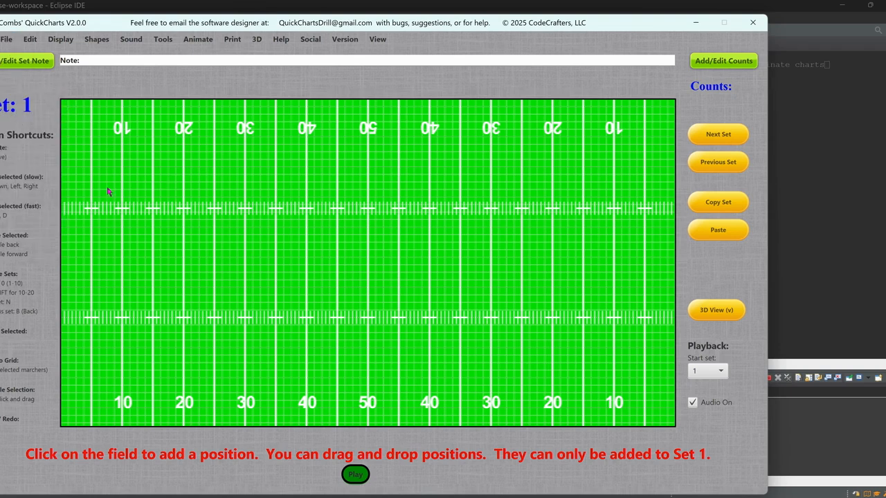
Place a marcher near the 10-yard line in Set 1, move it near the 20-yard line in a following set, and test the animation
{"action": "left_click", "coordinate": [132, 191]}
{"action": "key", "text": "2"}
{"action": "key", "text": "3"}
{"action": "mouse_move", "coordinate": [132, 192]}
{"action": "left_mouse_down"}
{"action": "mouse_move", "coordinate": [171, 182]}
{"action": "mouse_move", "coordinate": [192, 235]}
{"action": "left_mouse_up"}
{"action": "key", "text": "m"}
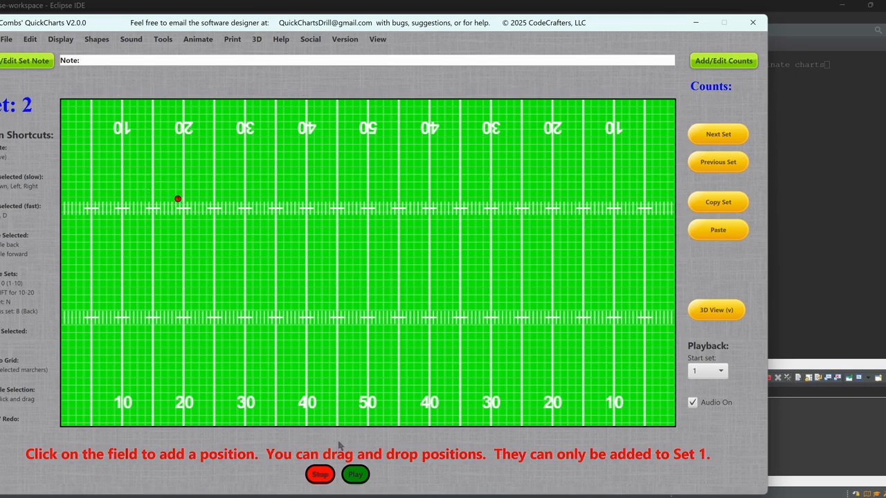
{"action": "left_click", "coordinate": [319, 475]}
Preview Set 1 as a printable drill chart and in the 3D visualizer, closing each view
{"action": "key", "text": "p"}
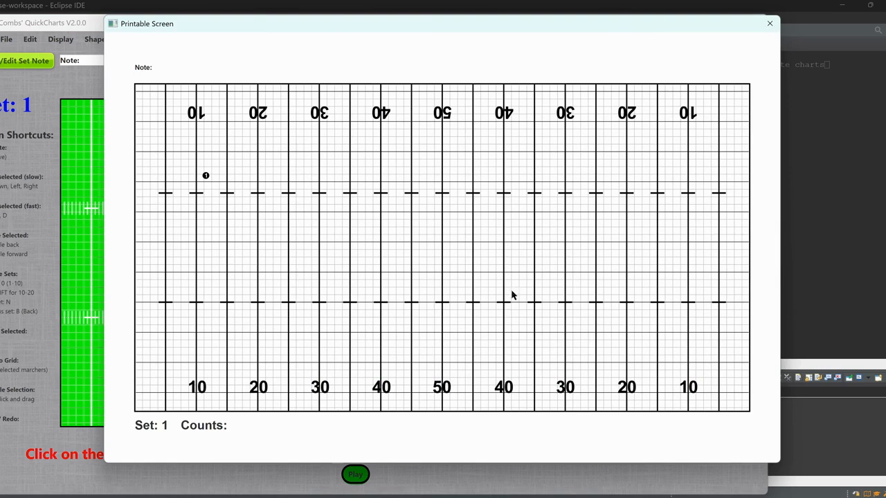
{"action": "left_click", "coordinate": [768, 24]}
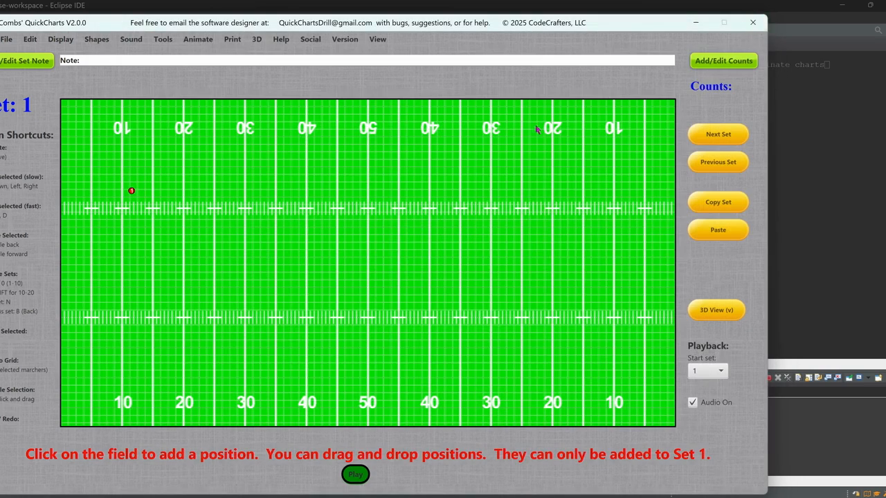
{"action": "key", "text": "v"}
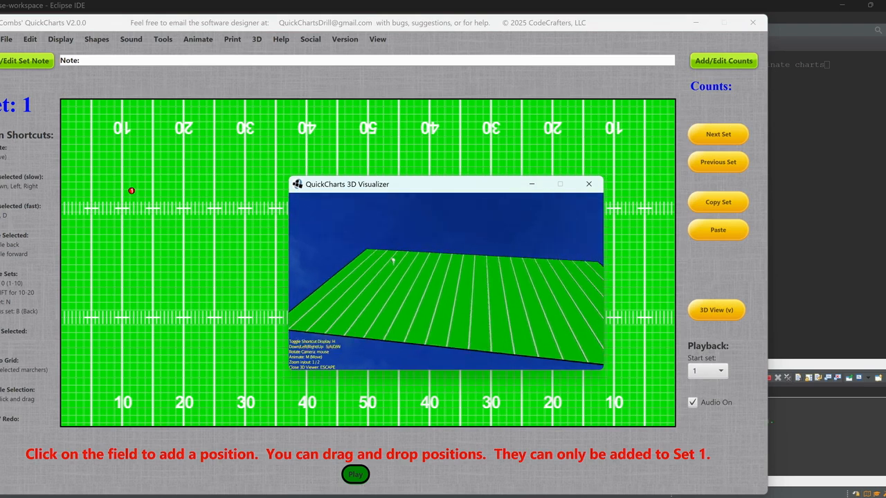
{"action": "key", "text": "Escape"}
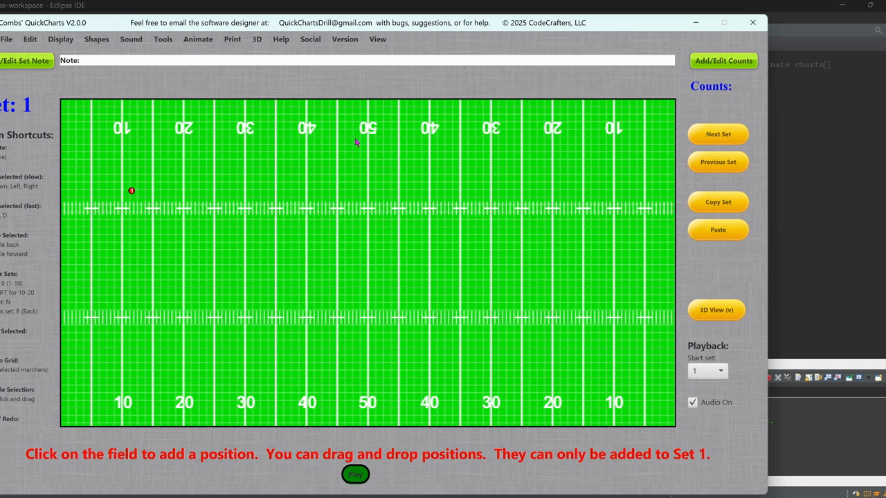
Check for program updates and dismiss the result message
{"action": "left_click", "coordinate": [350, 41]}
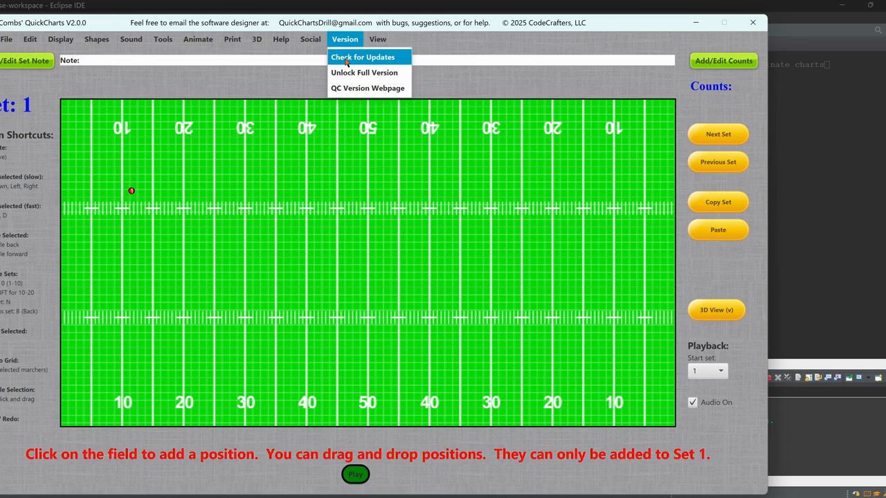
{"action": "left_click", "coordinate": [346, 62]}
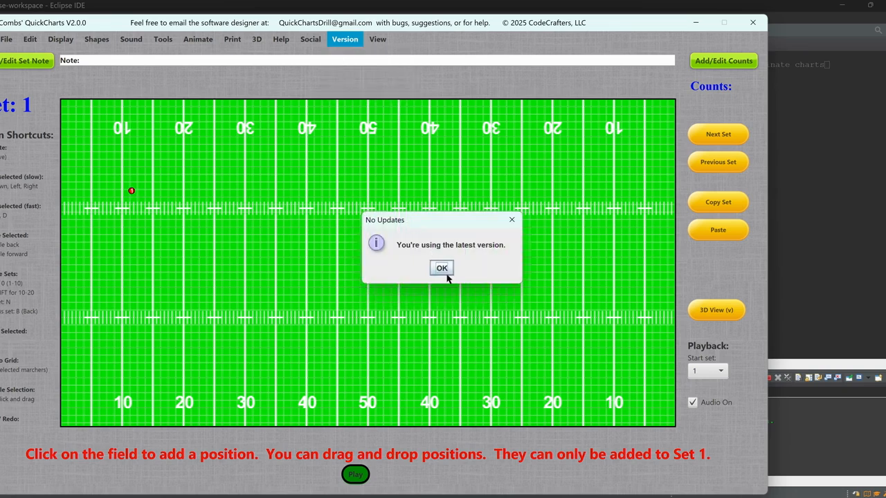
{"action": "left_click", "coordinate": [442, 270]}
Open the full-version purchase page, fill the form with the buyer's saved name and e-mail address, and submit it
{"action": "left_click", "coordinate": [348, 40]}
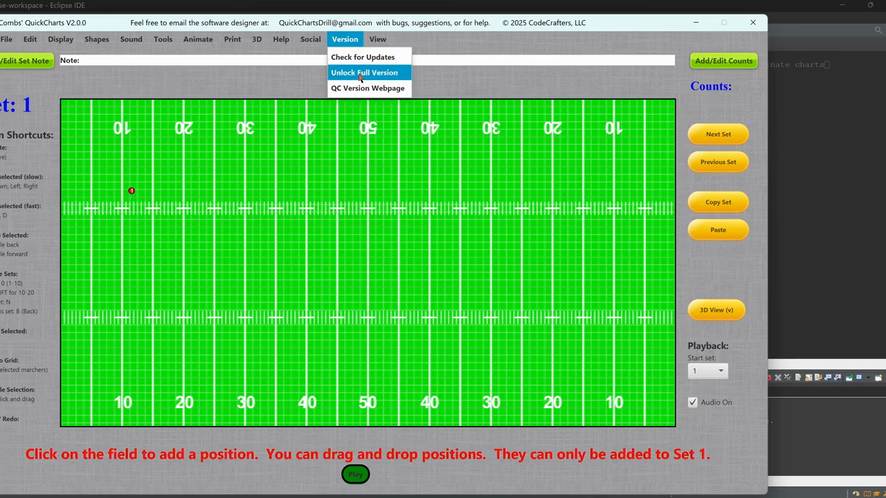
{"action": "left_click", "coordinate": [359, 73]}
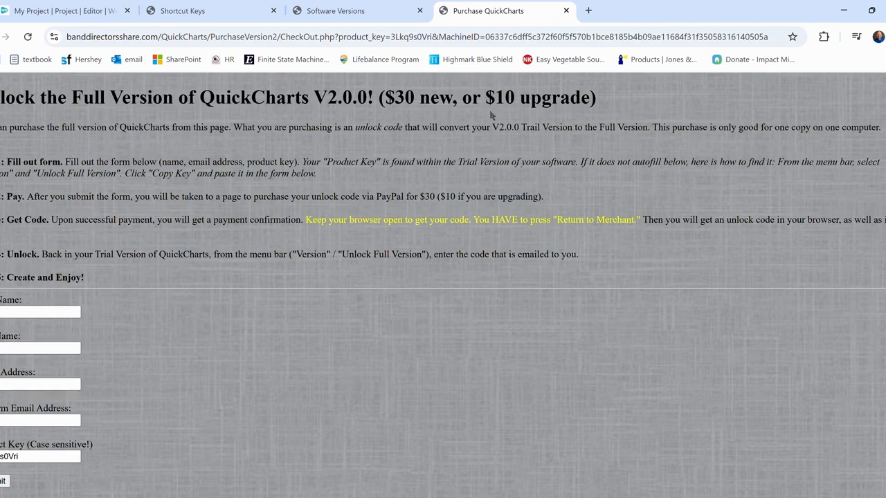
{"action": "left_click", "coordinate": [3, 315]}
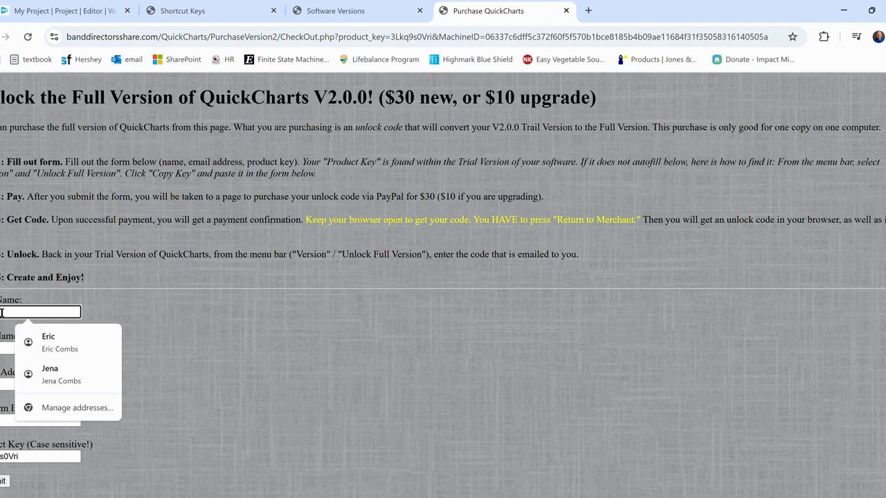
{"action": "left_click", "coordinate": [65, 341]}
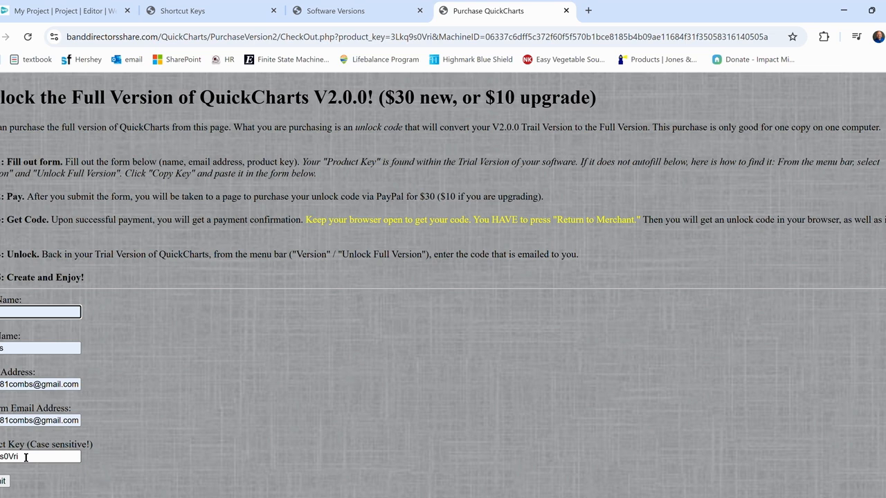
{"action": "left_click", "coordinate": [2, 481]}
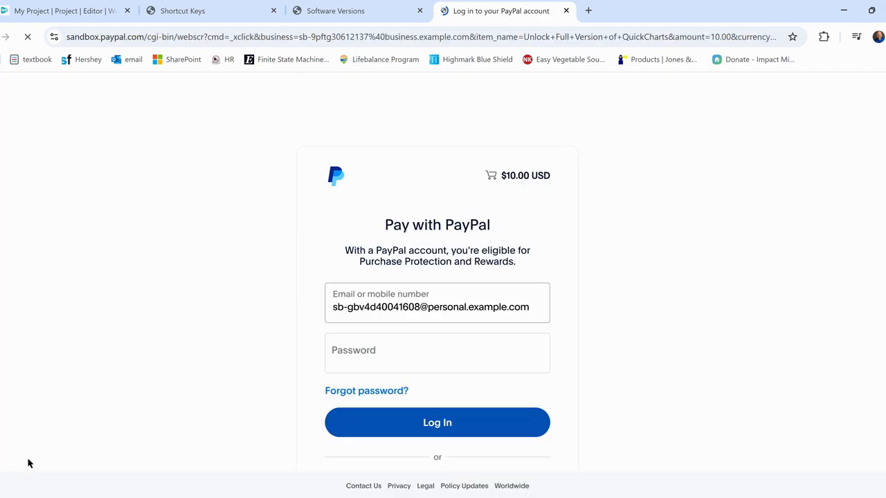
Try to log in to the PayPal test account with the account password
{"action": "left_click", "coordinate": [404, 358]}
{"action": "type", "text": "***********"}
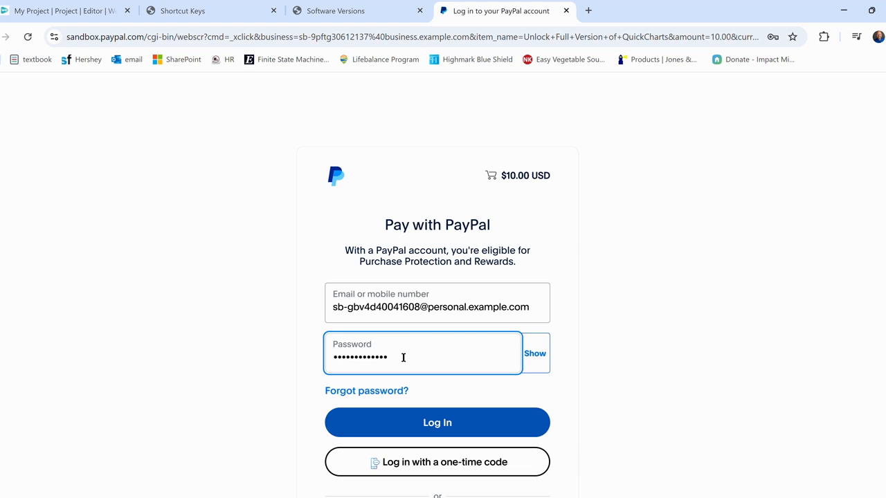
{"action": "key", "text": "Return"}
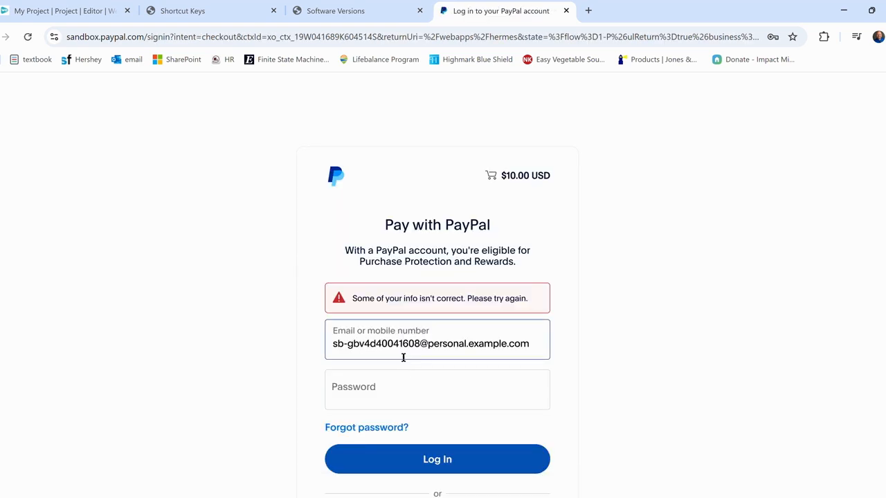
{"action": "left_click", "coordinate": [387, 386]}
{"action": "type", "text": "******"}
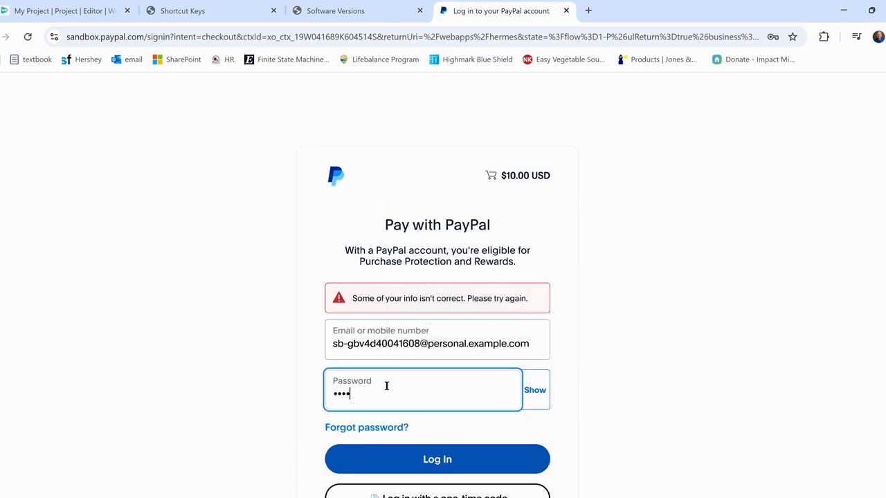
{"action": "type", "text": "******"}
{"action": "key", "text": "Return"}
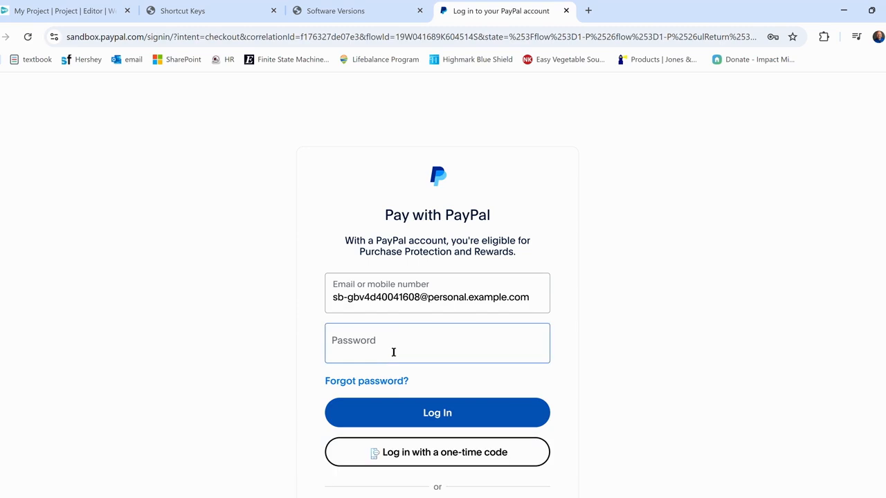
Re-enter the PayPal account password and log in to the checkout
{"action": "left_click", "coordinate": [387, 350]}
{"action": "type", "text": "********"}
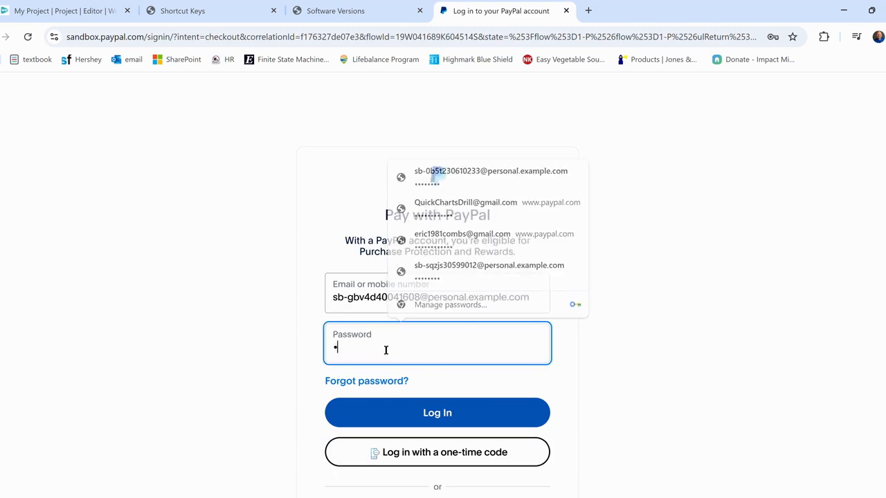
{"action": "type", "text": "****"}
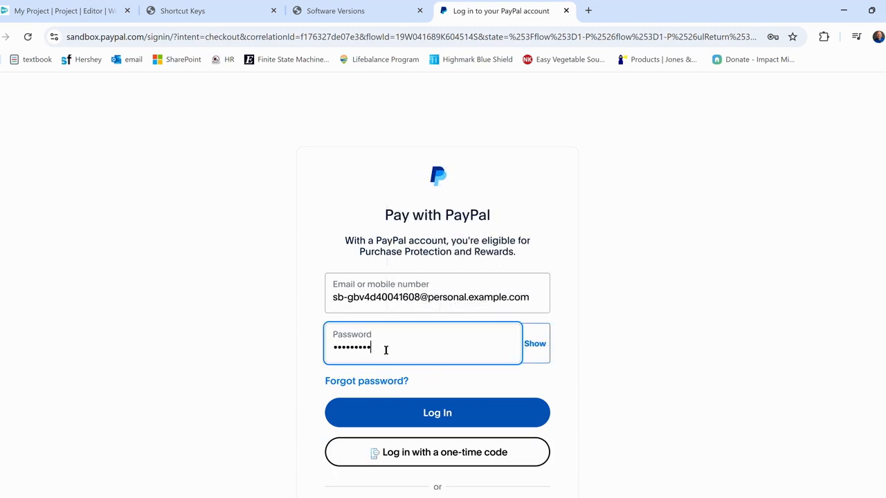
{"action": "key", "text": "Return"}
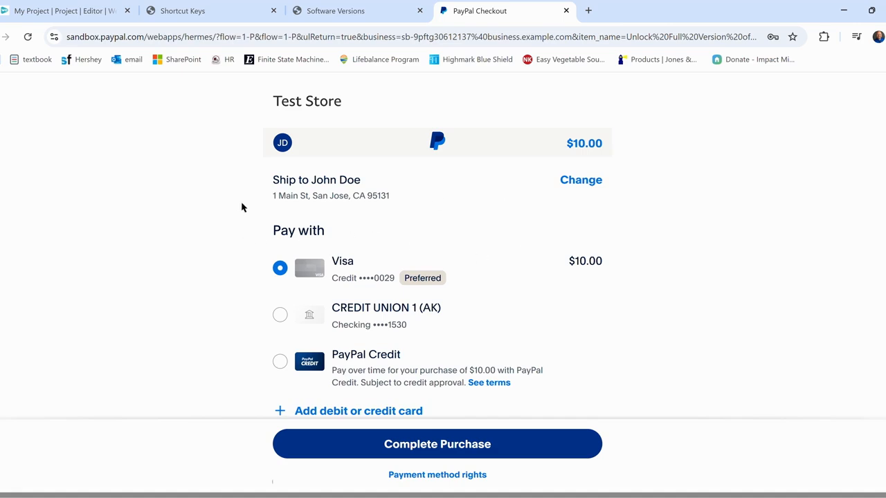
Complete the $10.00 purchase with the preferred Visa card and return to the merchant's site
{"action": "left_click", "coordinate": [469, 451]}
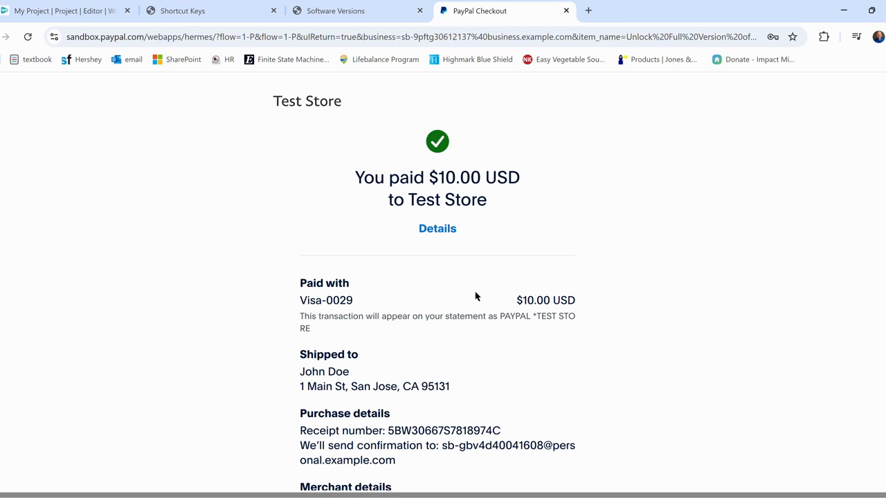
{"action": "scroll", "coordinate": [487, 239], "scroll_direction": "down", "scroll_amount": 2}
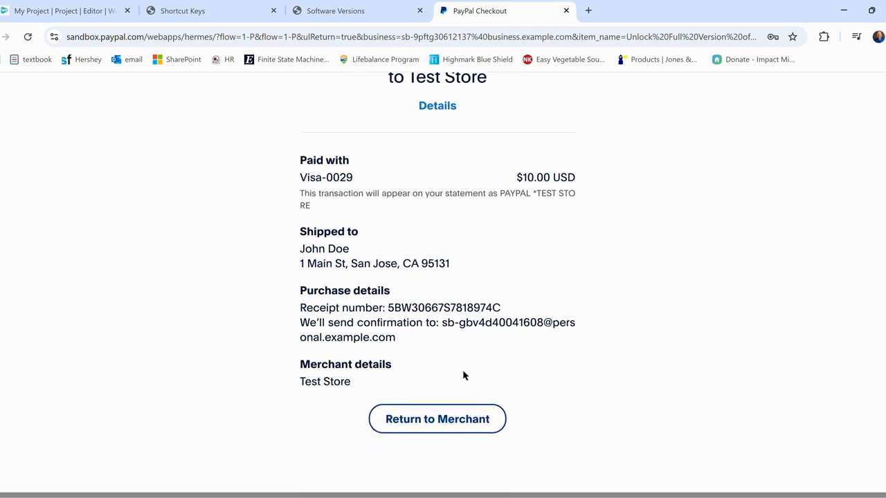
{"action": "left_click", "coordinate": [458, 424]}
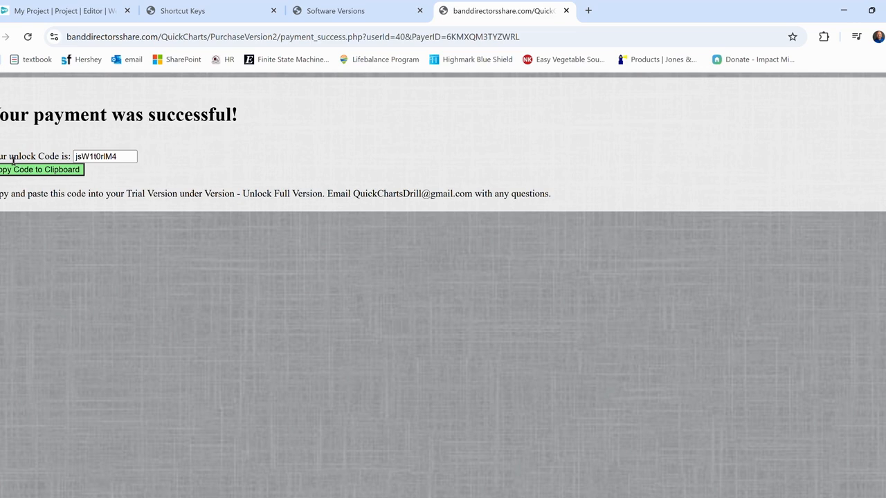
Copy the unlock code from the payment page and submit it in the QuickCharts unlock dialog
{"action": "left_click", "coordinate": [39, 170]}
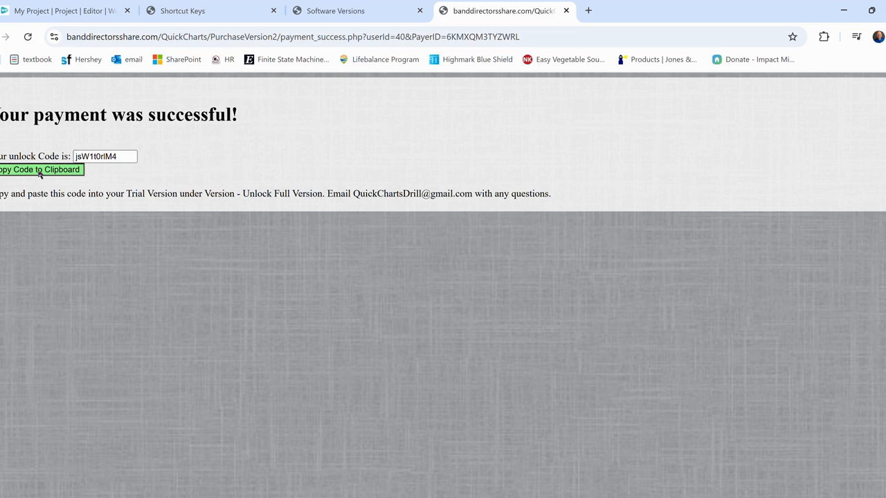
{"action": "left_click", "coordinate": [547, 119]}
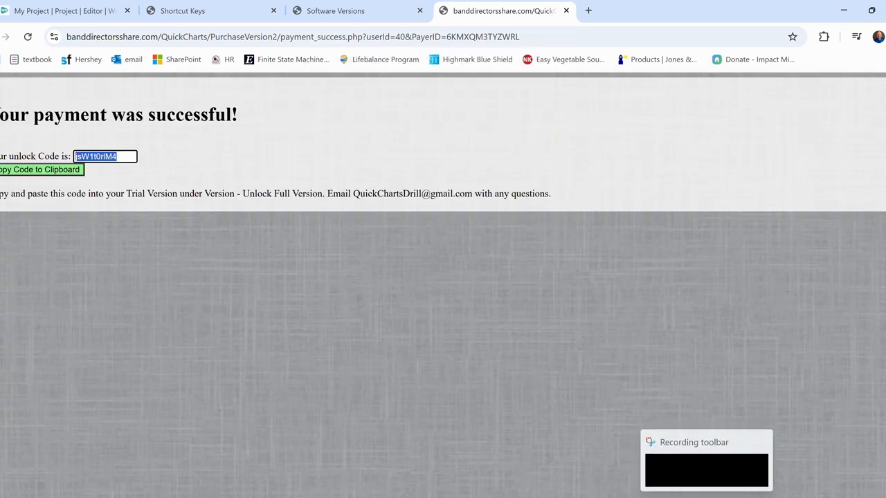
{"action": "left_click", "coordinate": [679, 496]}
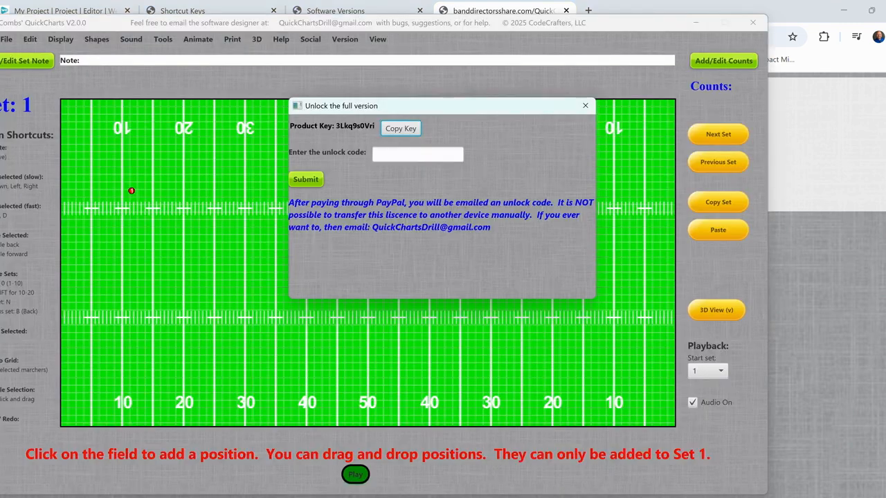
{"action": "left_click", "coordinate": [398, 159]}
{"action": "key", "text": "ctrl+v"}
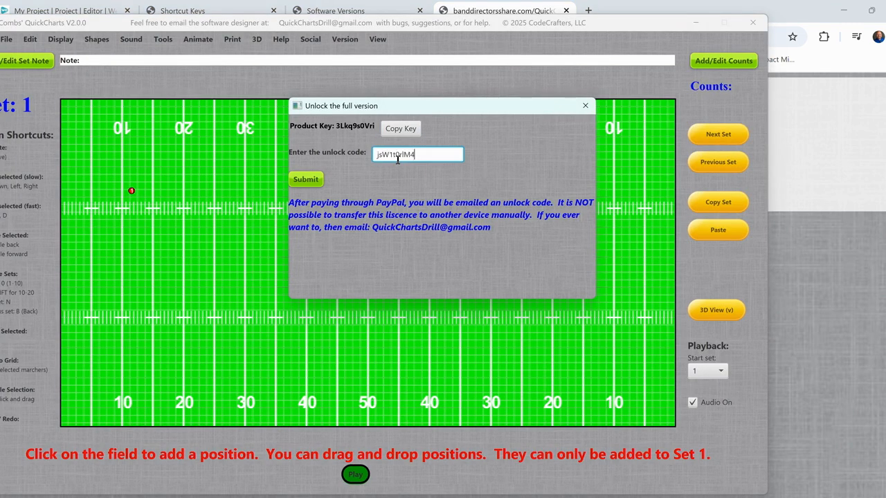
{"action": "left_click", "coordinate": [305, 181]}
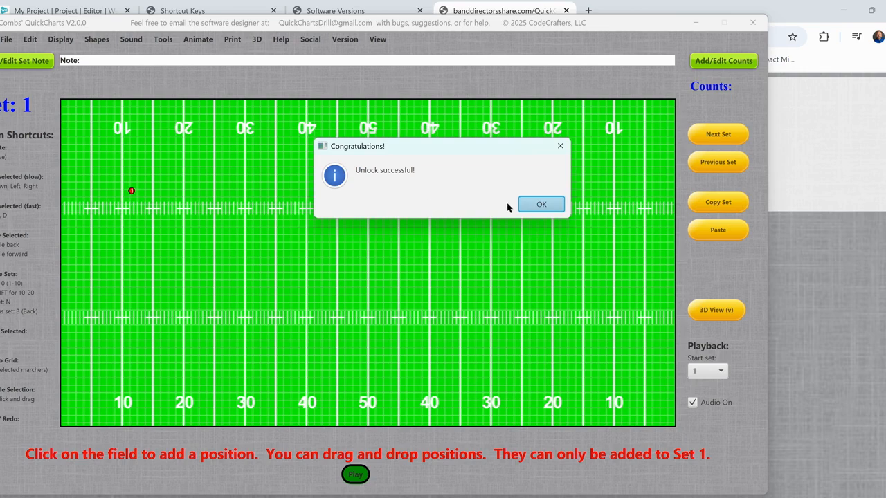
{"action": "left_click", "coordinate": [548, 205]}
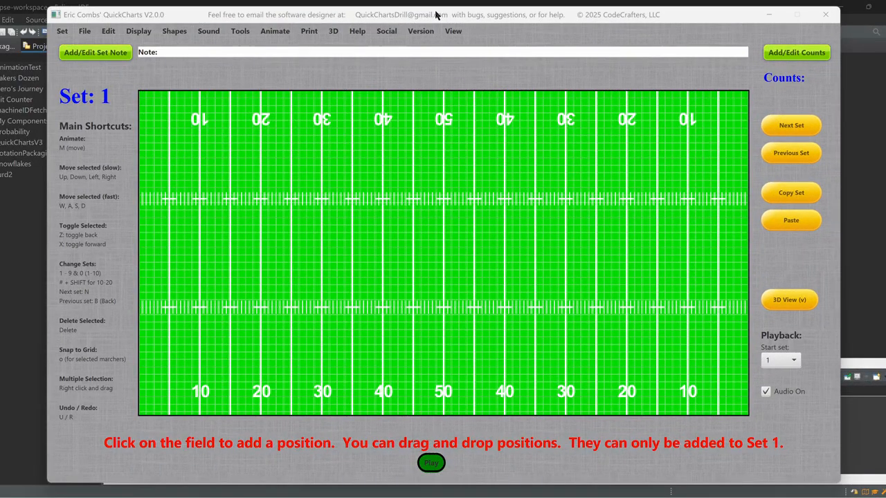
Reposition the program window and advance the empty drill to Set 4
{"action": "left_click_drag", "start_coordinate": [628, 19], "coordinate": [561, 29]}
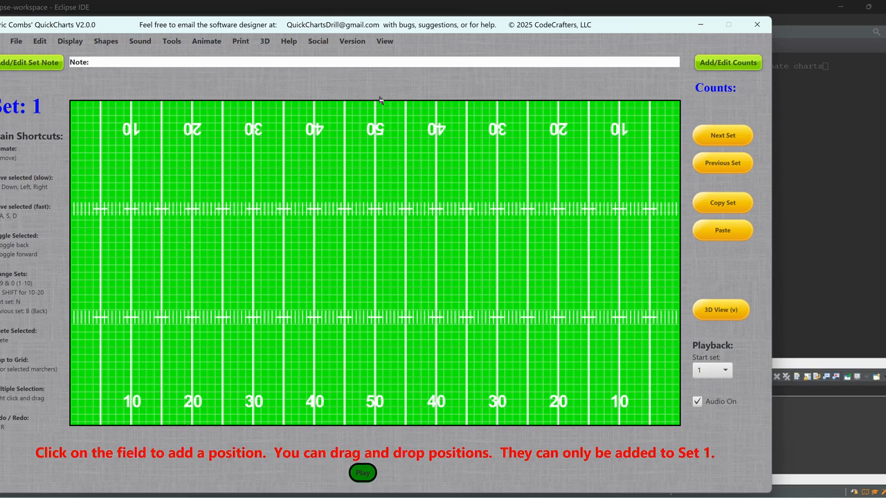
{"action": "left_click", "coordinate": [727, 137]}
{"action": "left_click", "coordinate": [728, 138]}
{"action": "left_click", "coordinate": [727, 137]}
Retrieve this device's already purchased unlock code from the purchase page and submit it in the QuickCharts unlock dialog
{"action": "left_click", "coordinate": [354, 42]}
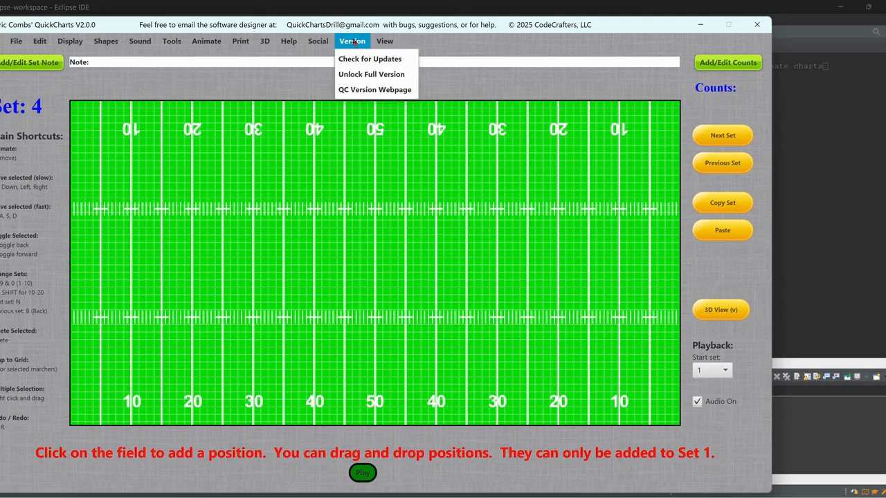
{"action": "left_click", "coordinate": [367, 75]}
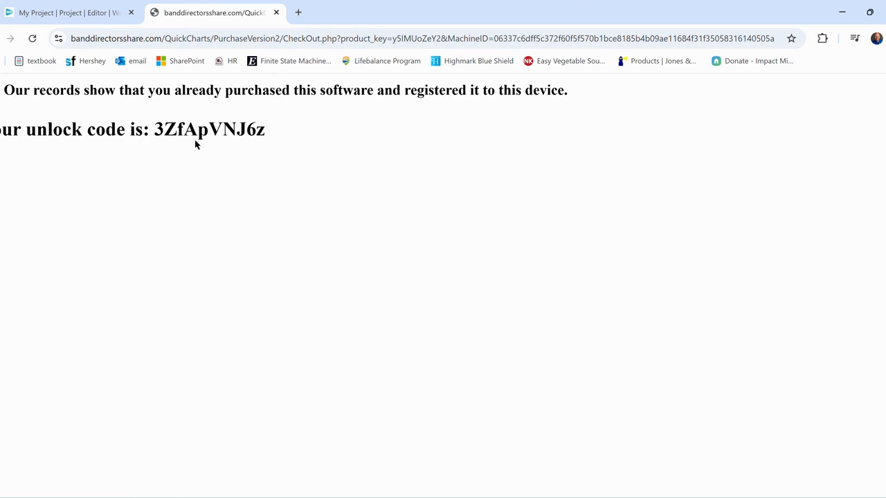
{"action": "left_click_drag", "start_coordinate": [155, 129], "coordinate": [268, 136]}
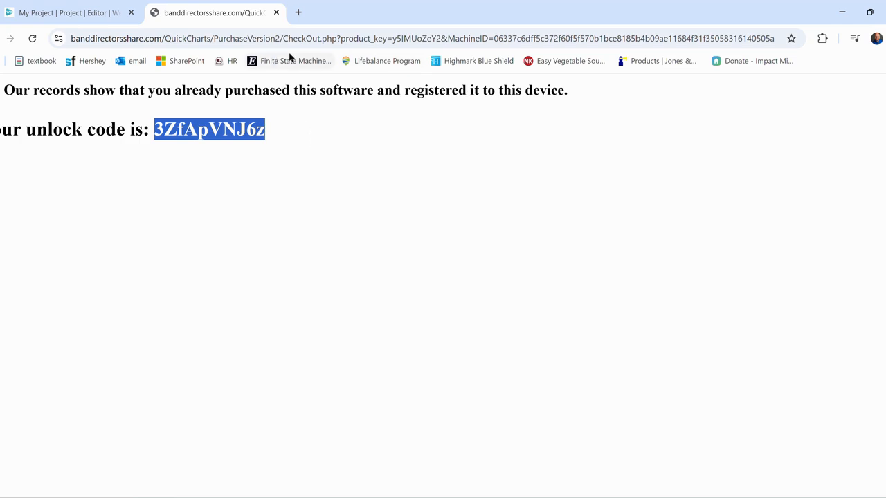
{"action": "left_click", "coordinate": [678, 450]}
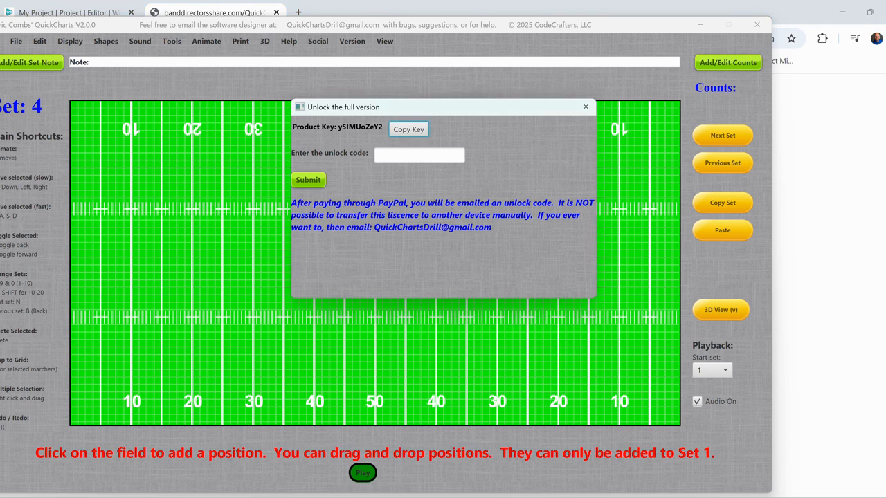
{"action": "left_click", "coordinate": [397, 153]}
{"action": "key", "text": "ctrl+v"}
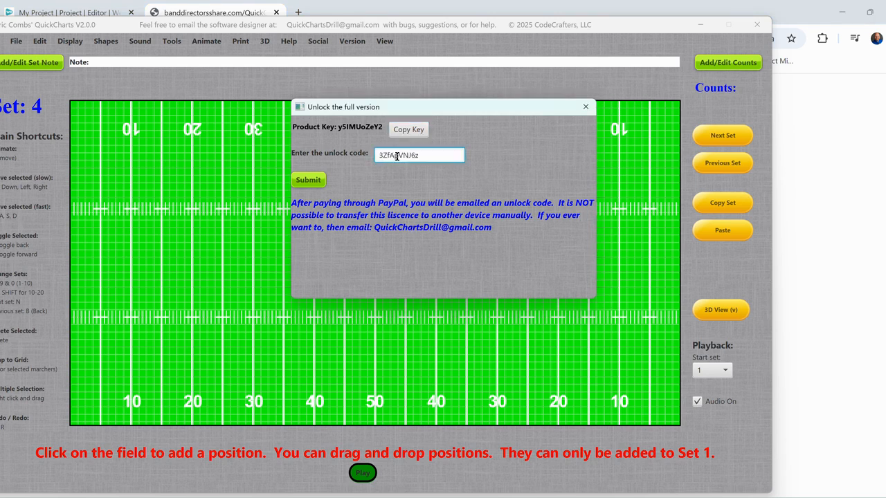
{"action": "left_click", "coordinate": [308, 180]}
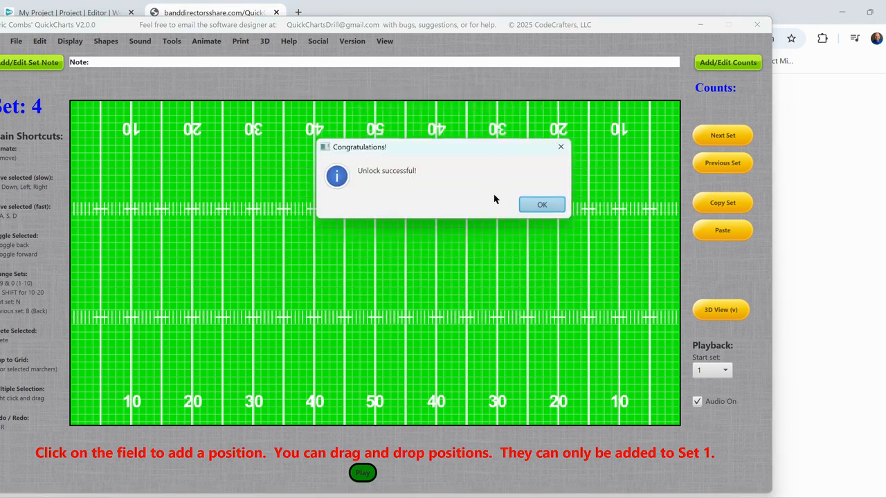
{"action": "left_click", "coordinate": [541, 206]}
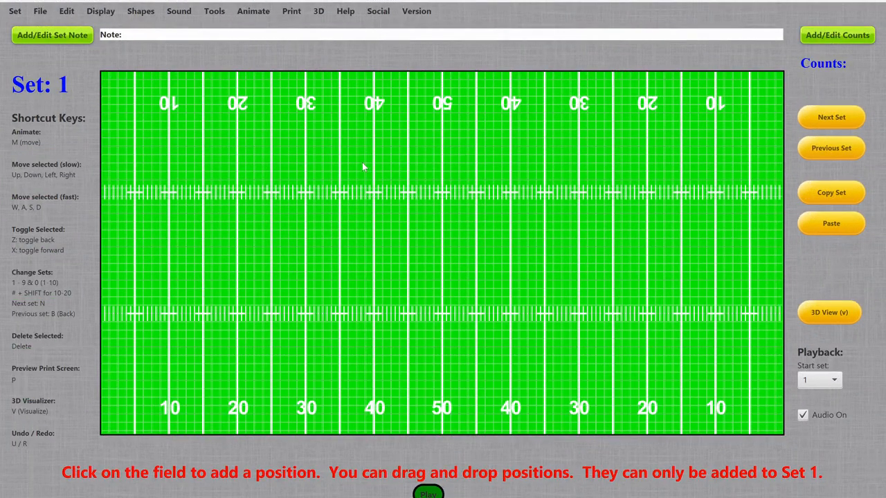
Open the QC Facebook Group
{"action": "left_click", "coordinate": [379, 18]}
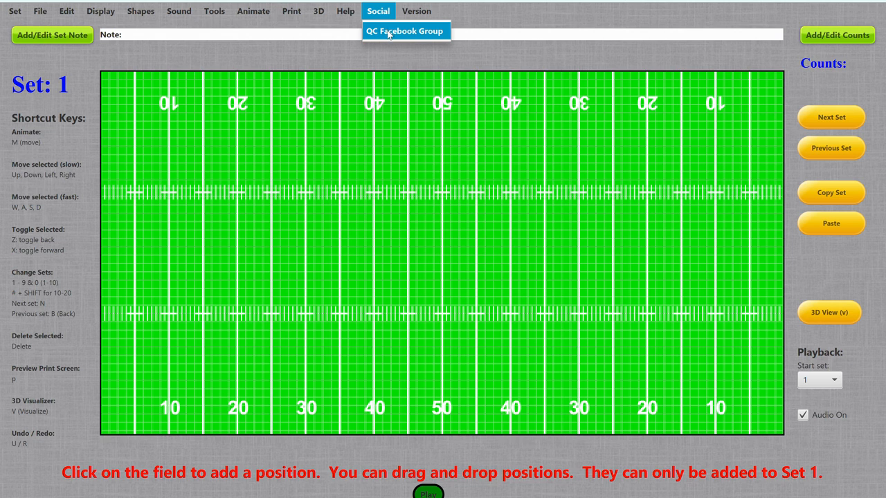